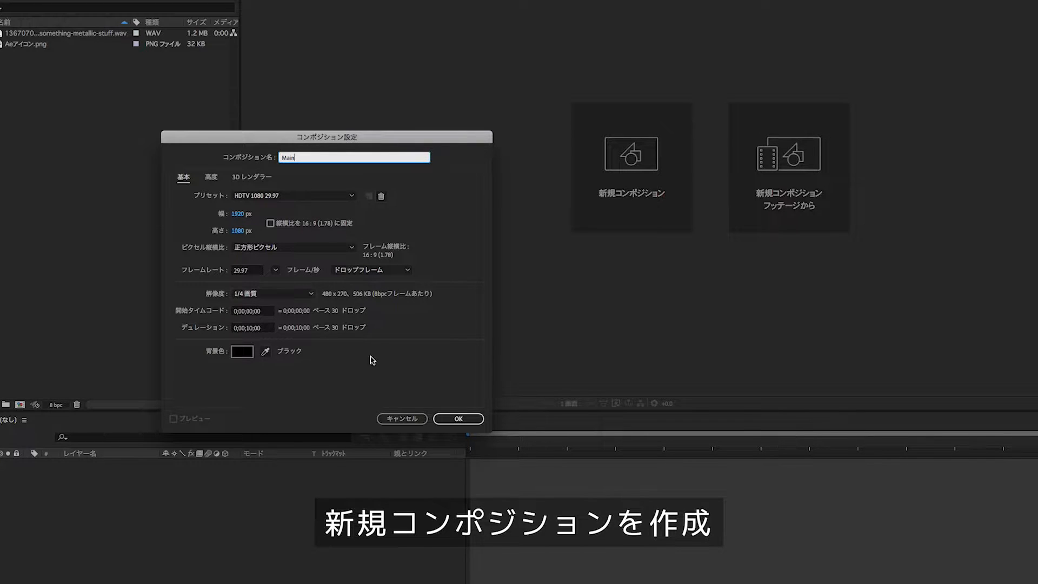
Create the 1920×1080, 29.97 fps, 10-second composition Main and add a black composition-size solid layer named BG
click(458, 419)
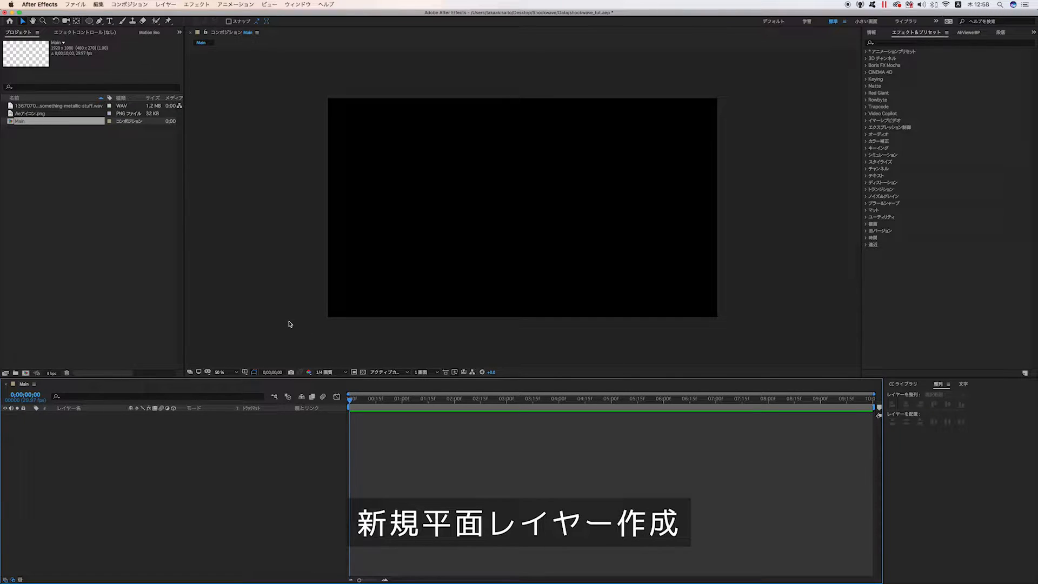
right_click(177, 438)
mouse_move(209, 443)
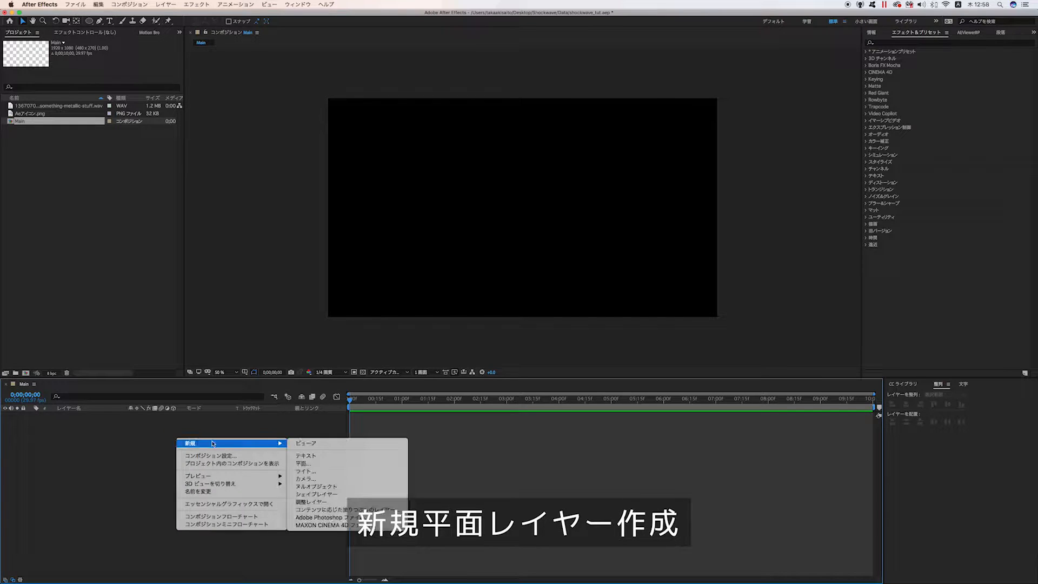
click(301, 464)
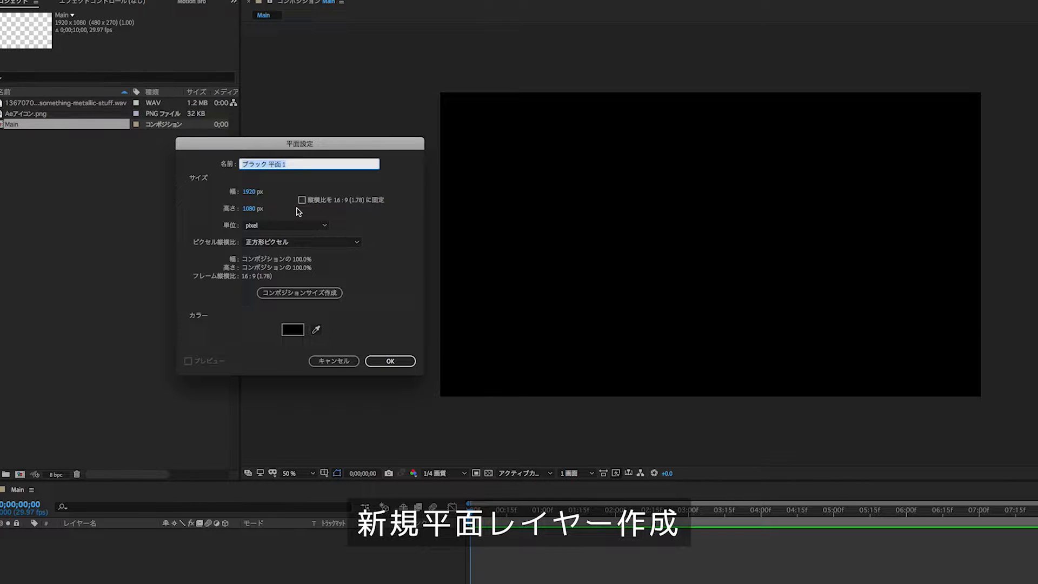
text(BG)
click(400, 363)
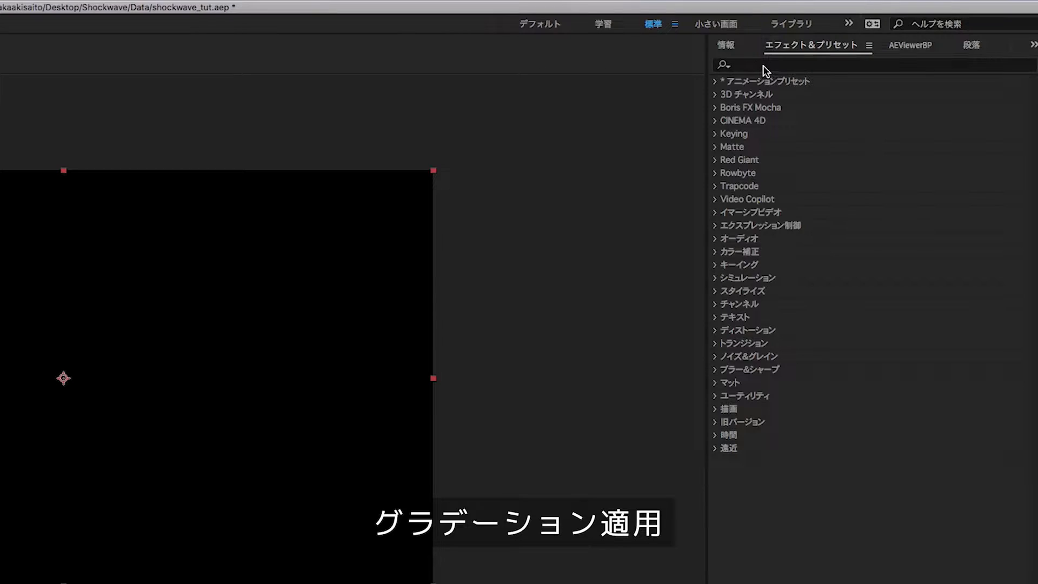
Find the グラデーション effect by searching the effects for グラデーション and apply it to the BG layer
click(891, 43)
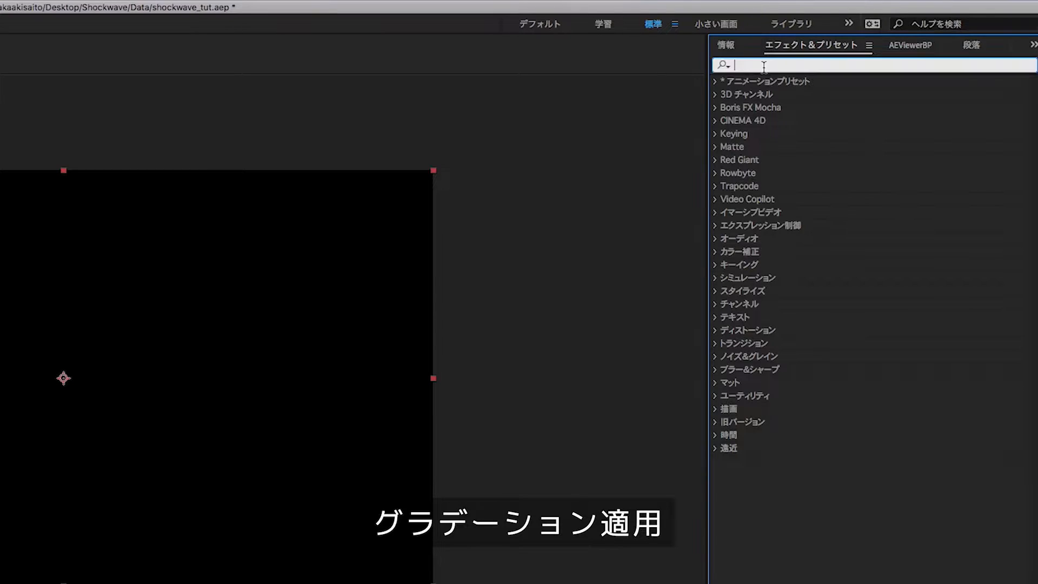
text(ぐらで)
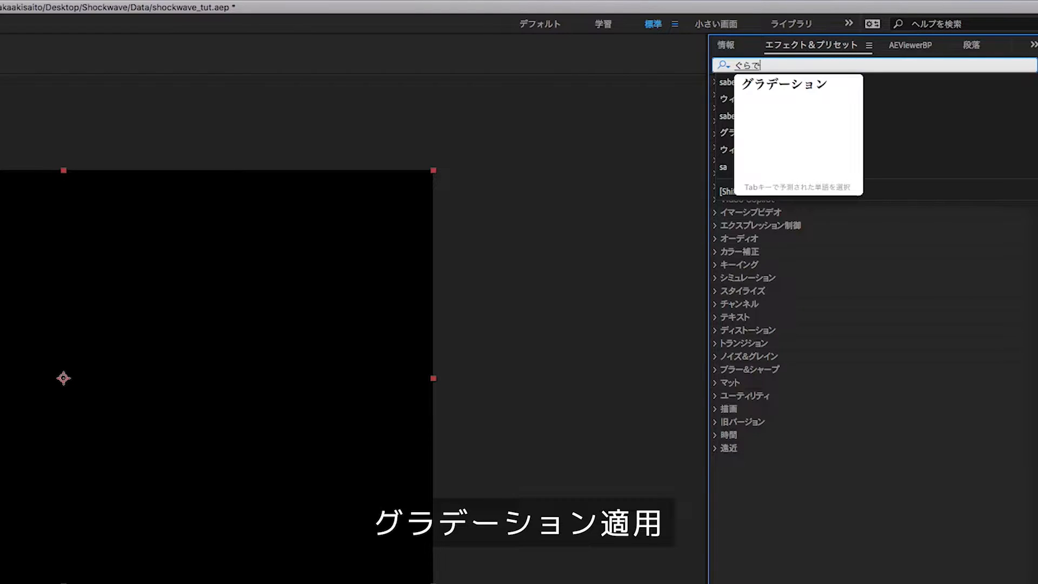
text(ーしょnn)
key(space)
key(Return)
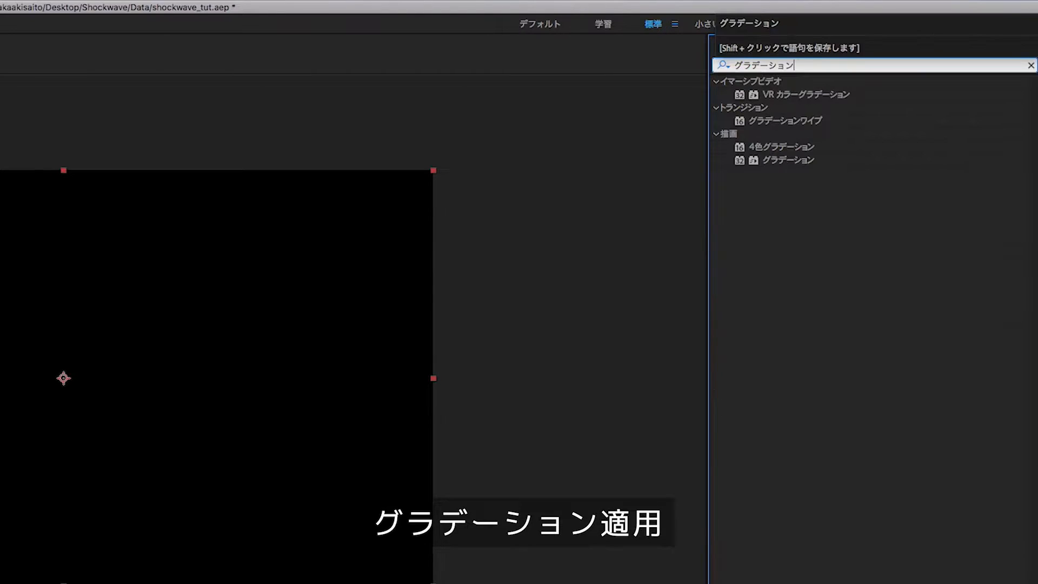
drag(773, 164, 76, 413)
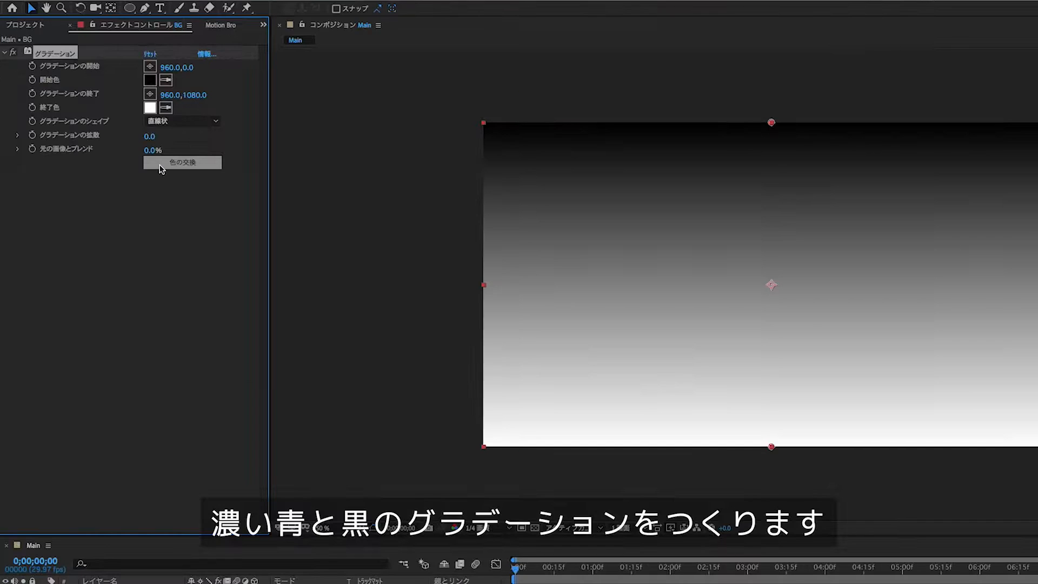
Set the gradient's end colour to very dark blue 000724
click(149, 107)
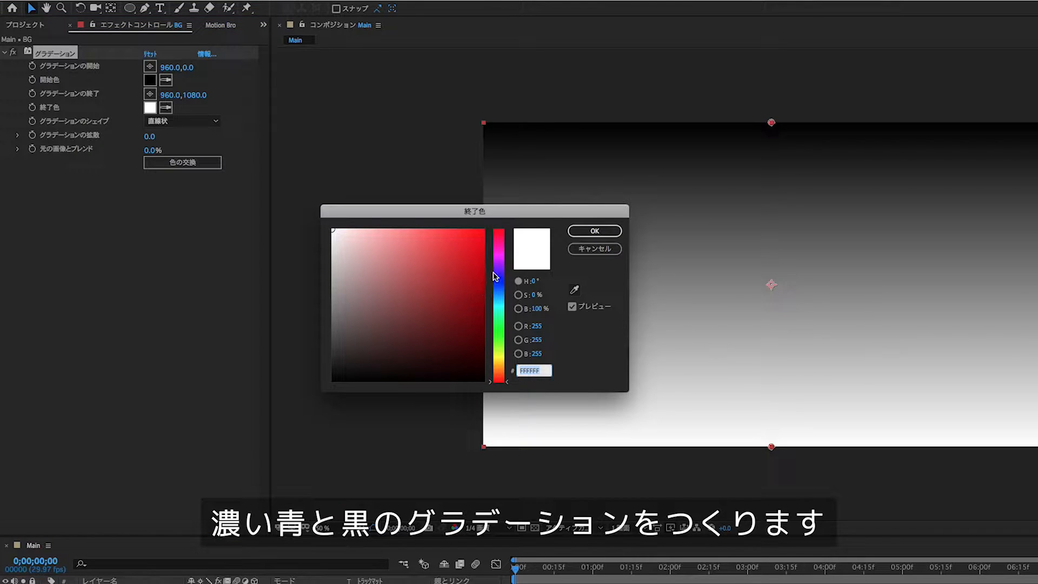
drag(496, 276, 497, 295)
click(477, 330)
drag(478, 331, 485, 347)
drag(494, 290, 495, 285)
drag(482, 341, 483, 360)
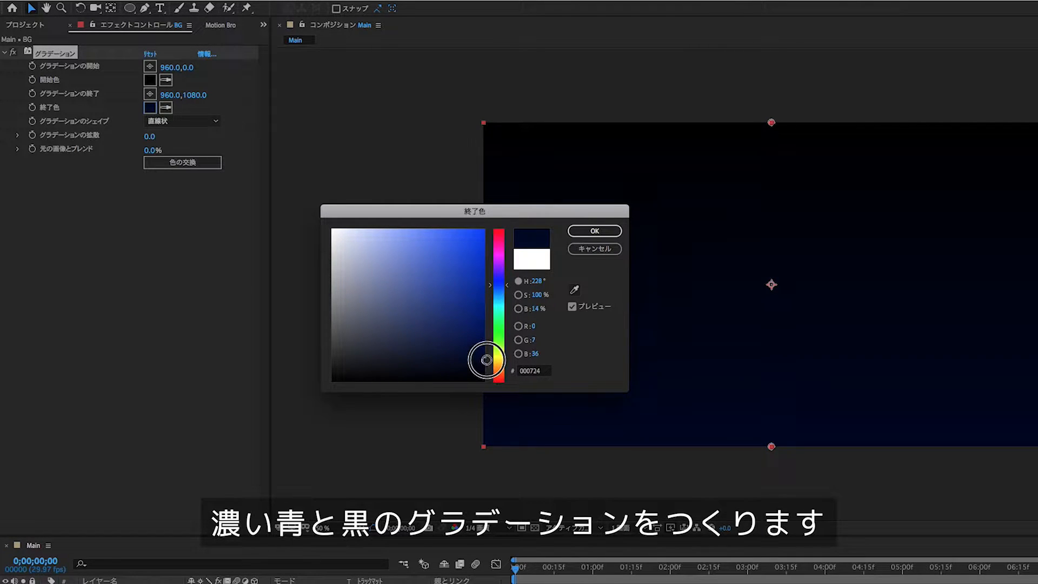
click(594, 230)
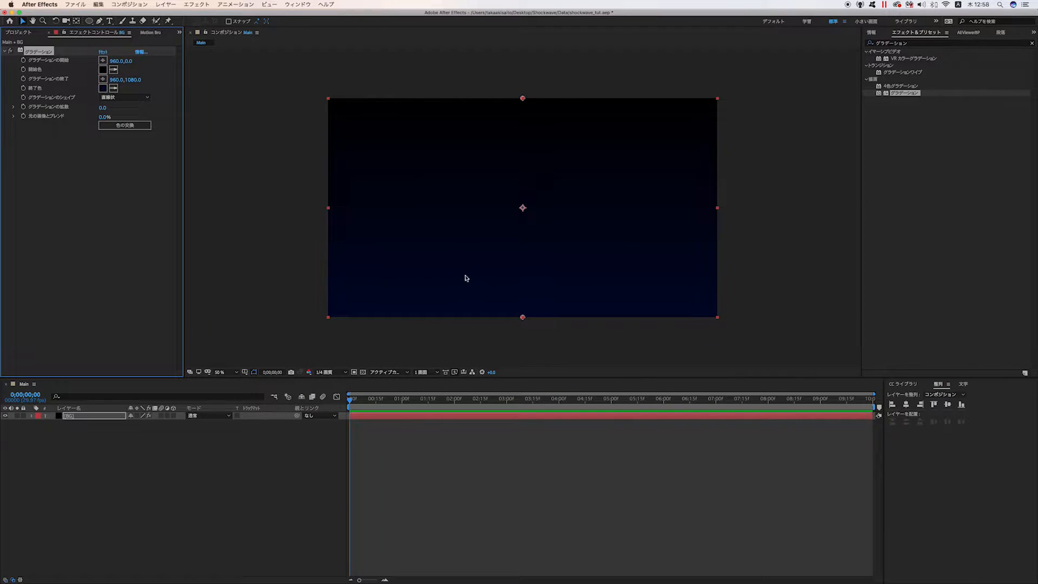
Angle the gradient by moving its end point to about 168, 1332 and brighten the end colour to 000C39
drag(523, 318, 362, 338)
click(102, 88)
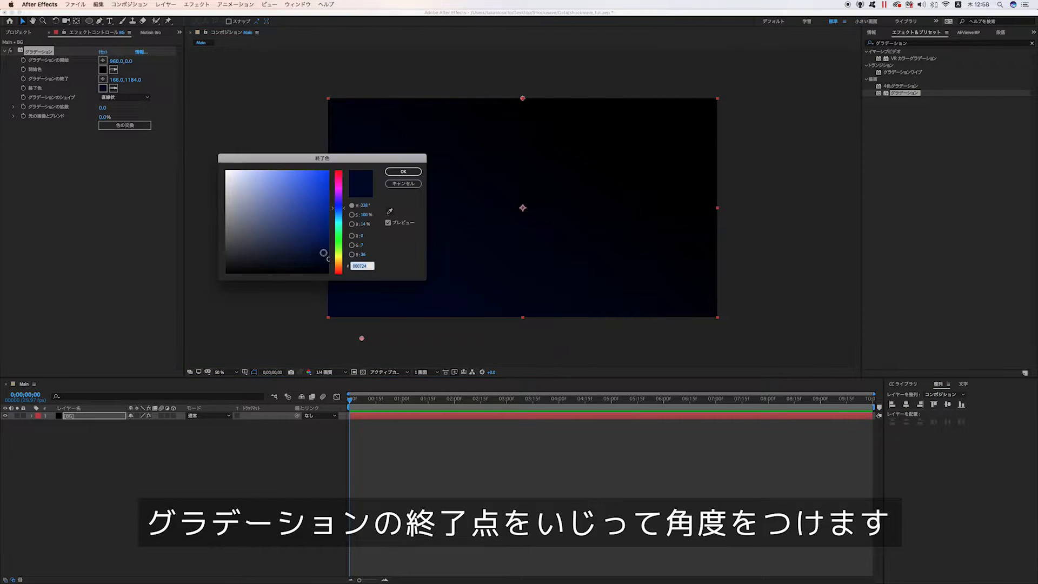
drag(329, 258, 330, 249)
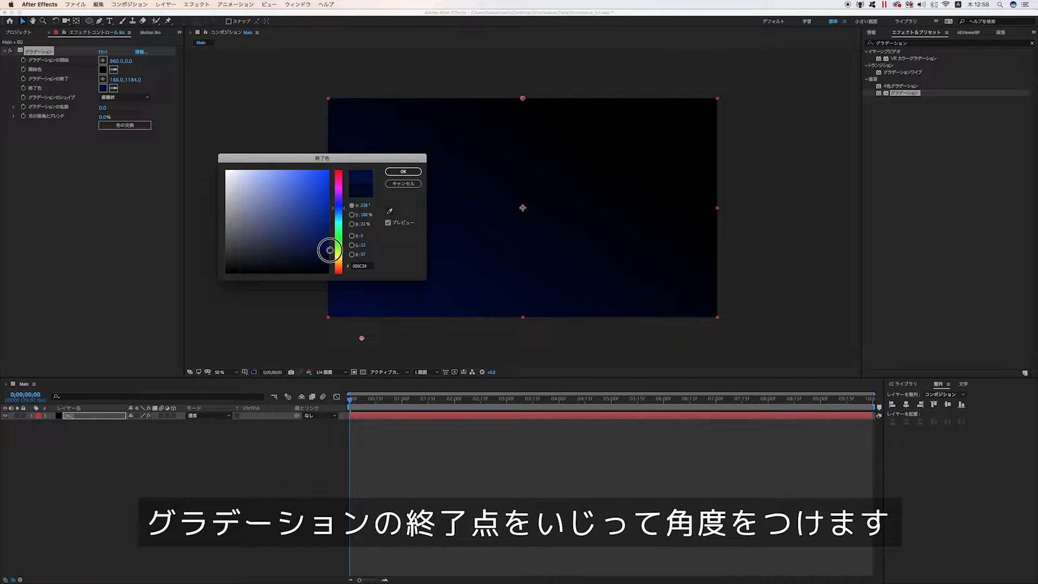
click(403, 171)
drag(363, 339, 378, 356)
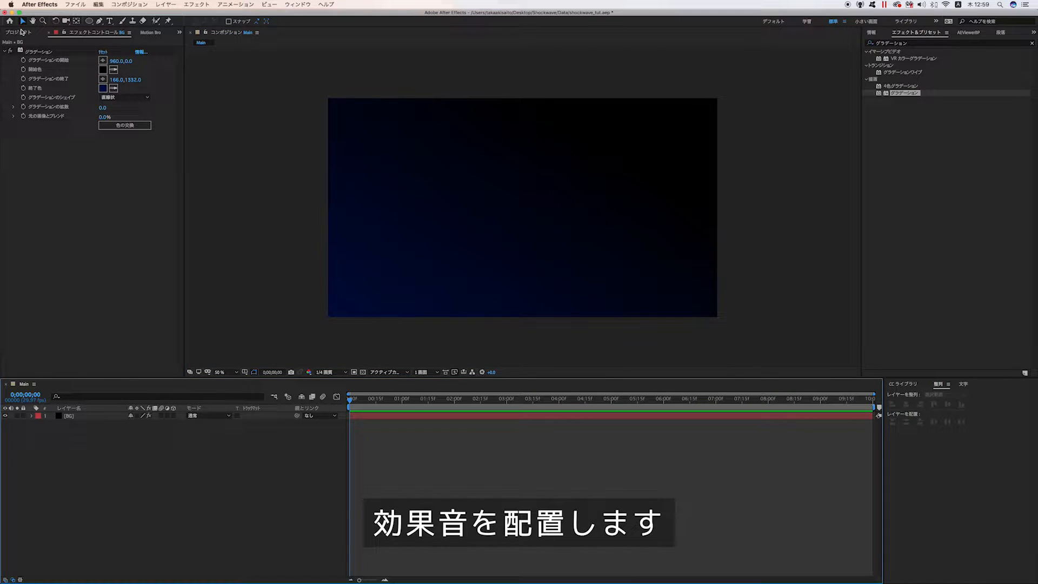
Place the metallic WAV sound effect beneath the BG layer and show its waveform while previewing the audio
click(21, 33)
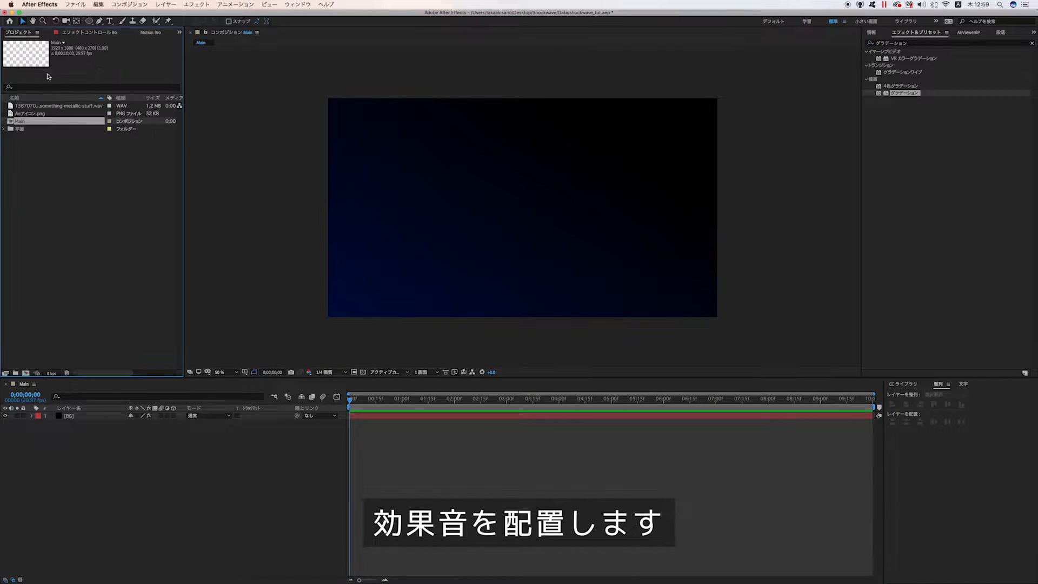
drag(39, 109, 127, 423)
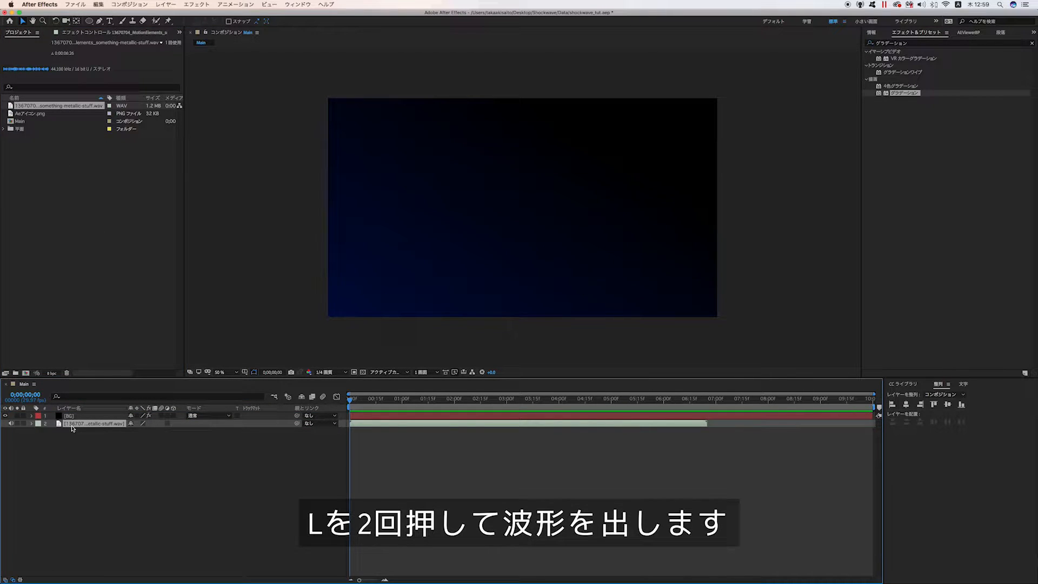
key(l)
key(l)
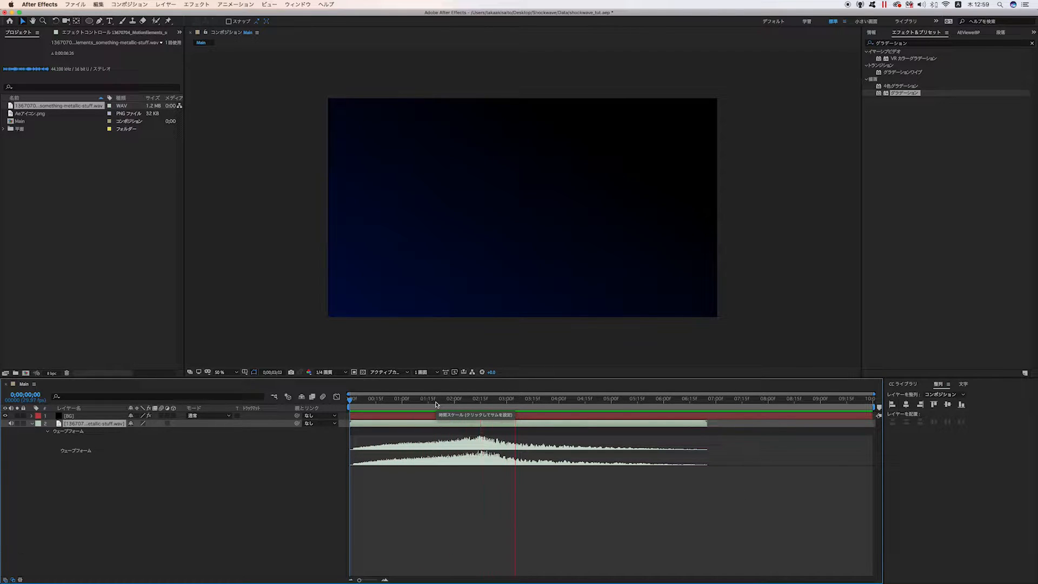
key(space)
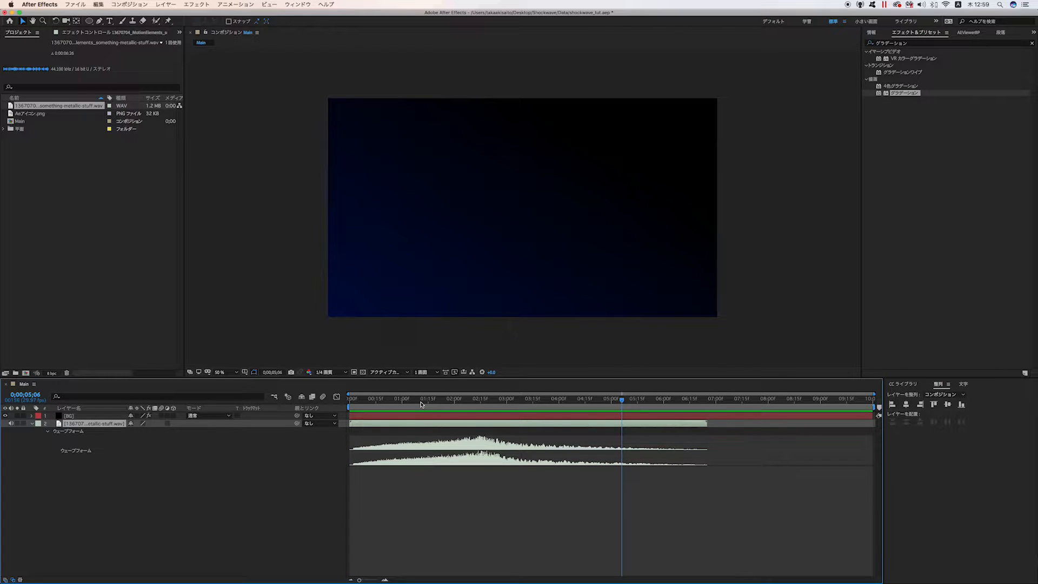
Add a black 1920×1080 solid layer named Lightning to the Main composition
click(89, 487)
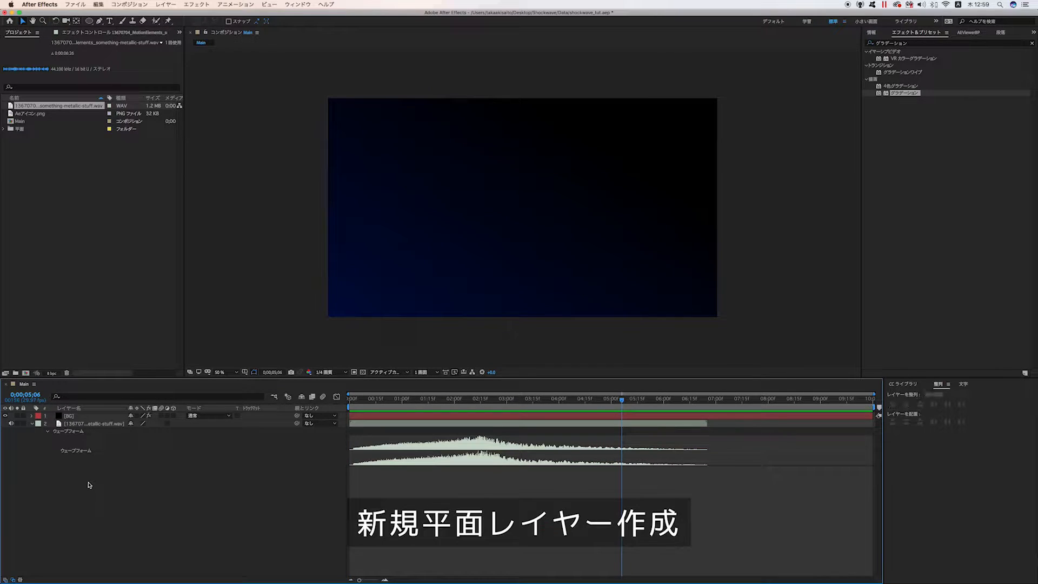
right_click(89, 484)
mouse_move(120, 488)
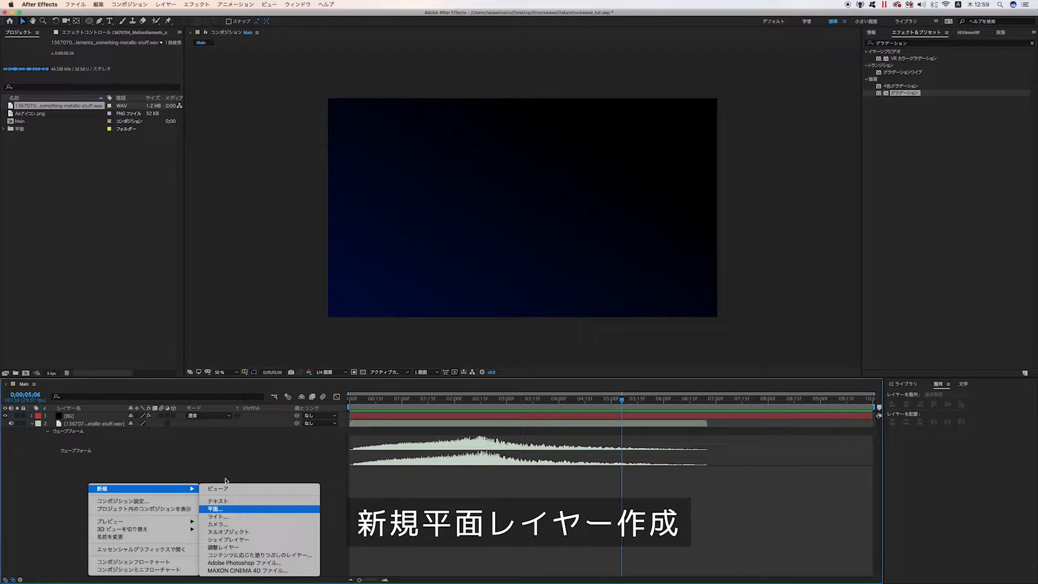
click(216, 508)
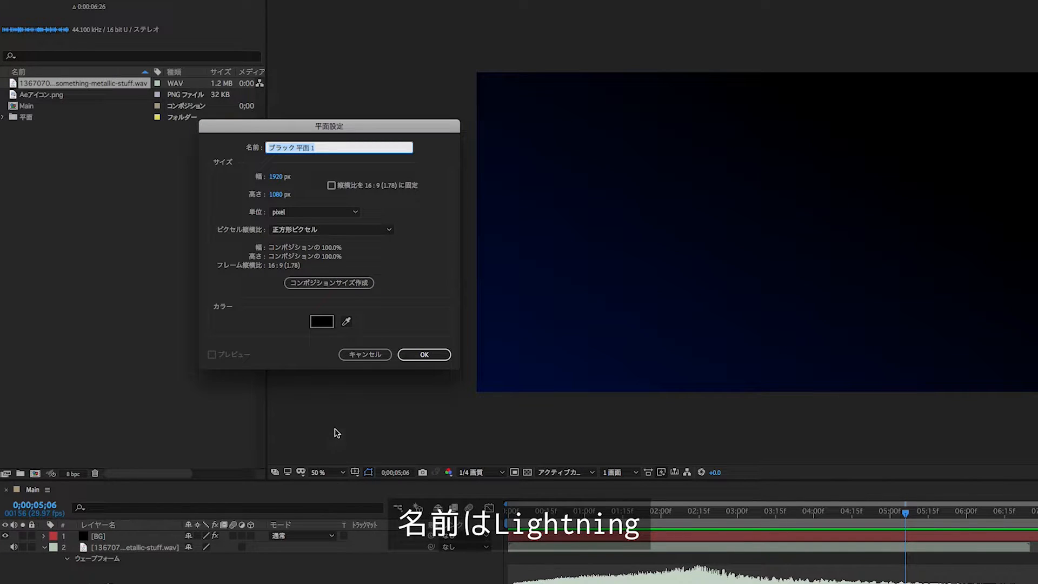
text(Lightning)
click(424, 355)
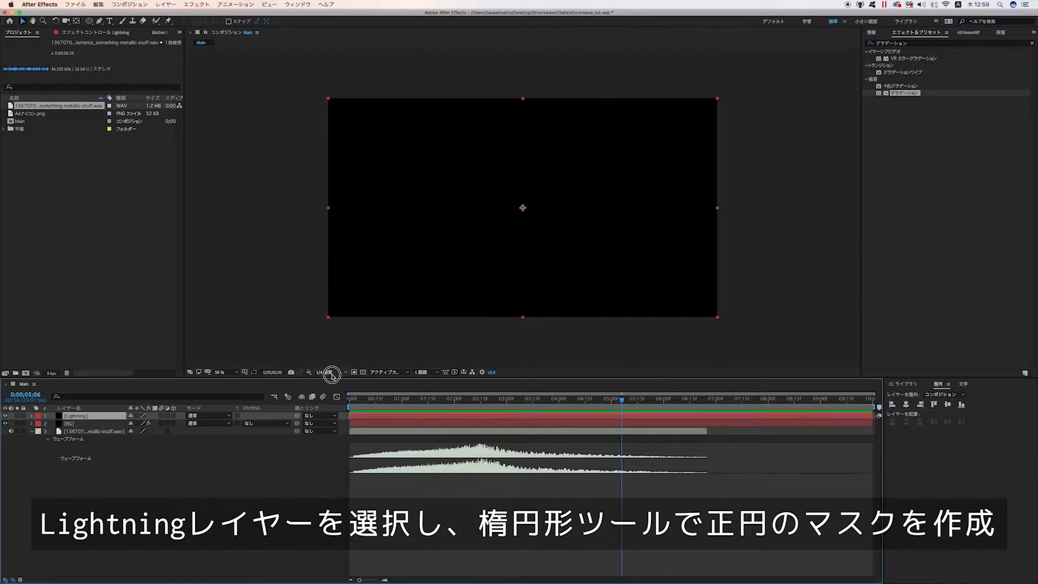
At full preview resolution, draw a perfectly circular mask centred on the Lightning layer and set its mask mode to なし
click(332, 374)
click(334, 392)
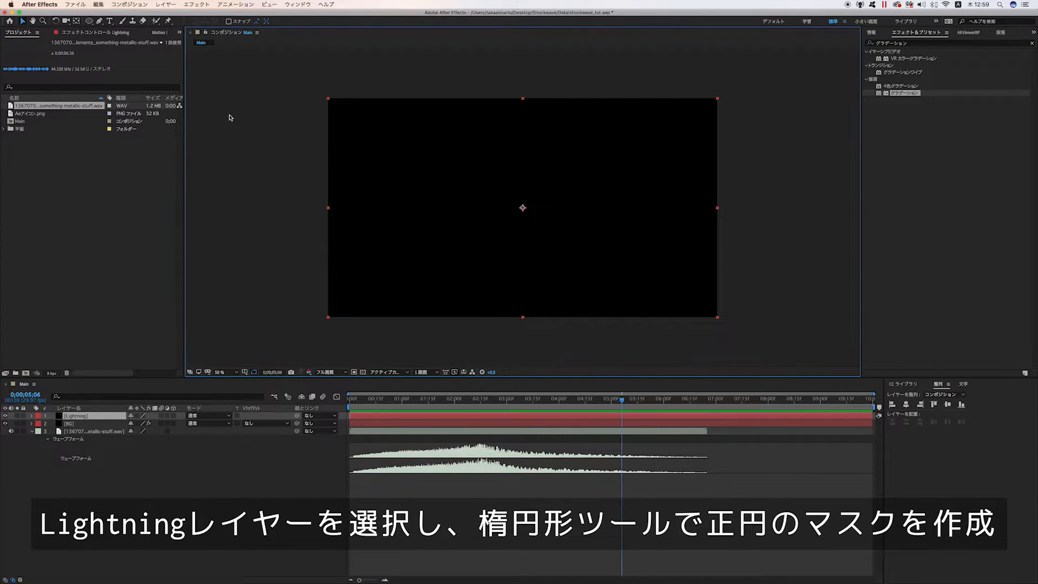
click(89, 21)
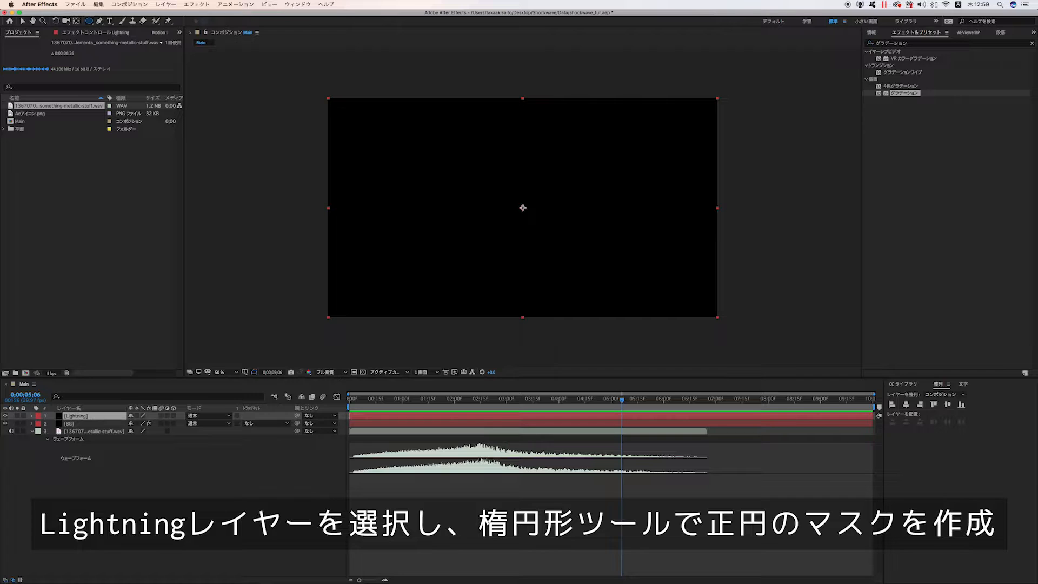
mouse_move(522, 207)
mouse_down()
mouse_move(559, 280)
mouse_move(554, 267)
mouse_up()
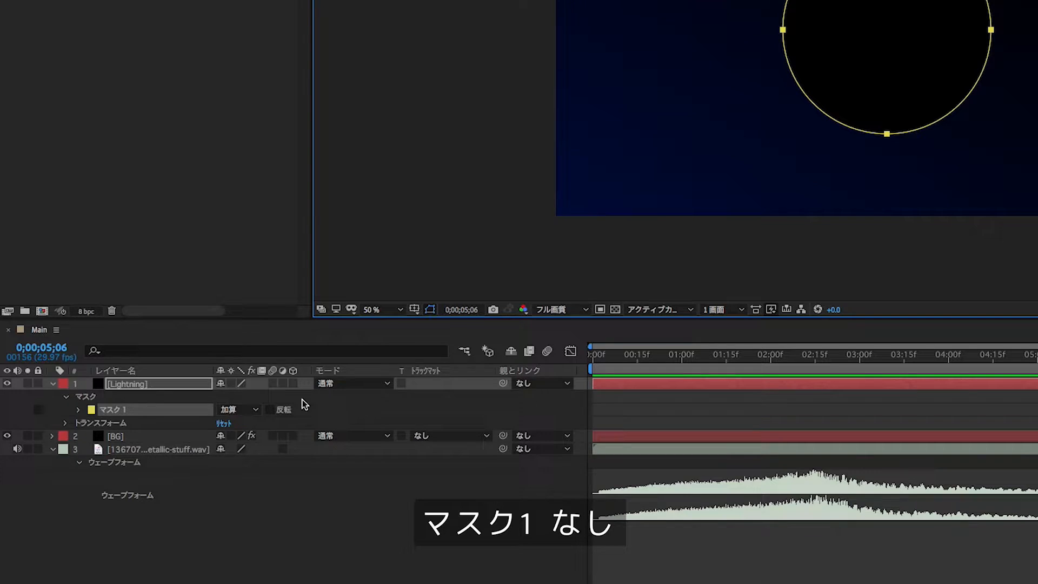
click(230, 409)
click(251, 423)
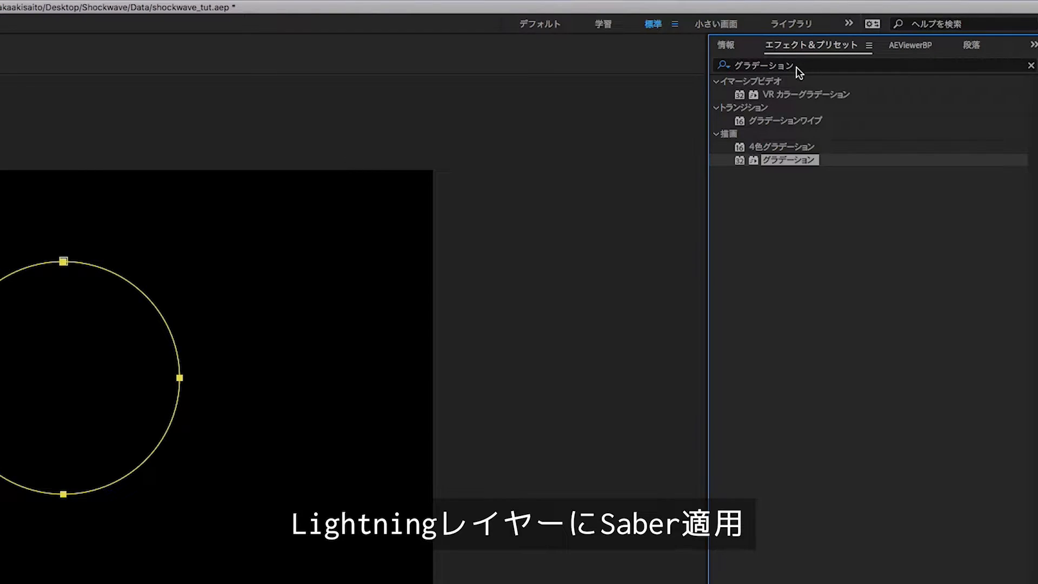
Find the Saber effect by searching the effects for saber and apply it to the Lightning layer
click(796, 66)
drag(795, 66, 655, 63)
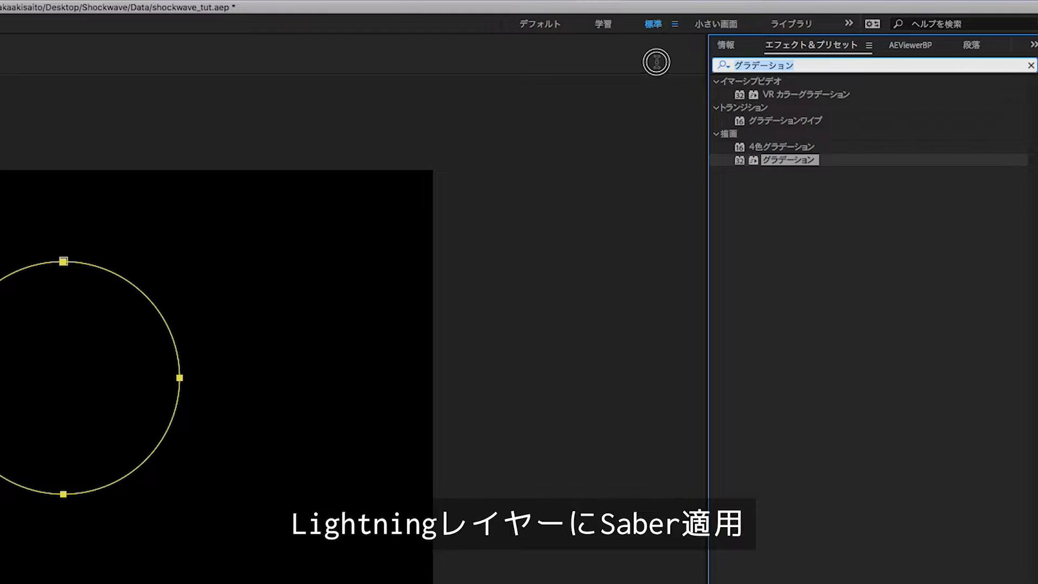
text(saber)
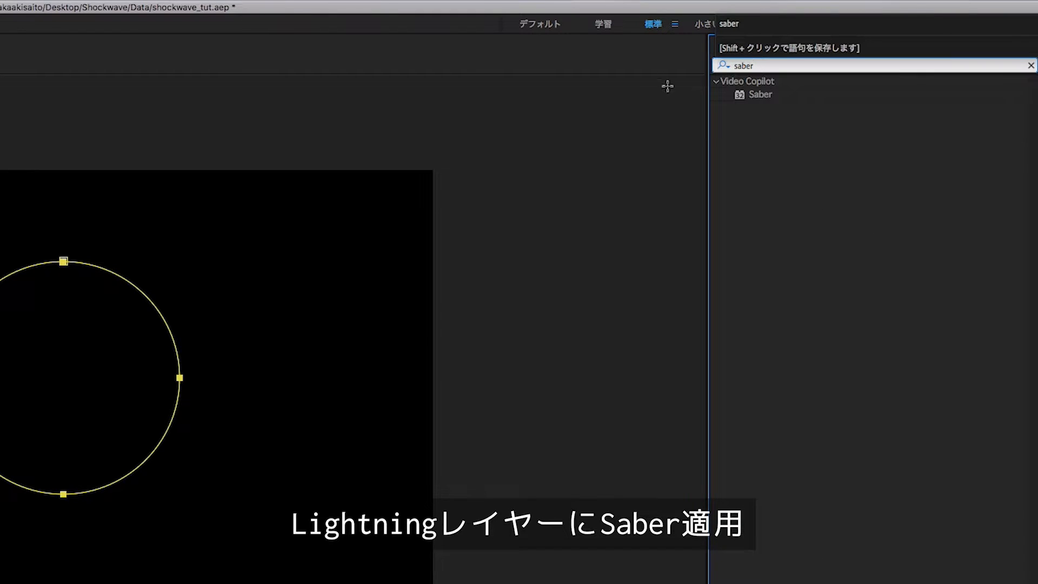
drag(760, 94, 0, 583)
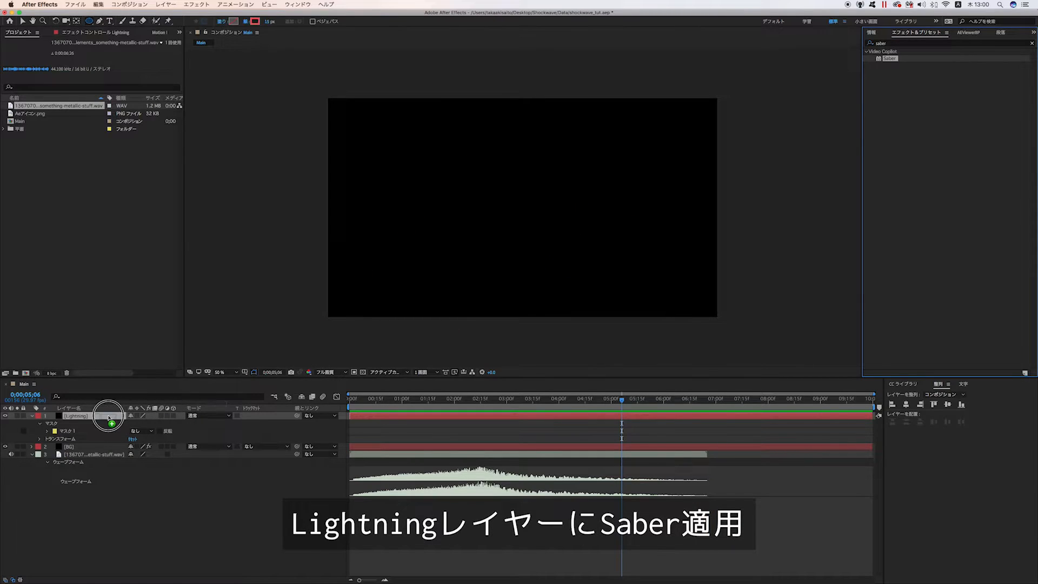
drag(108, 417, 108, 417)
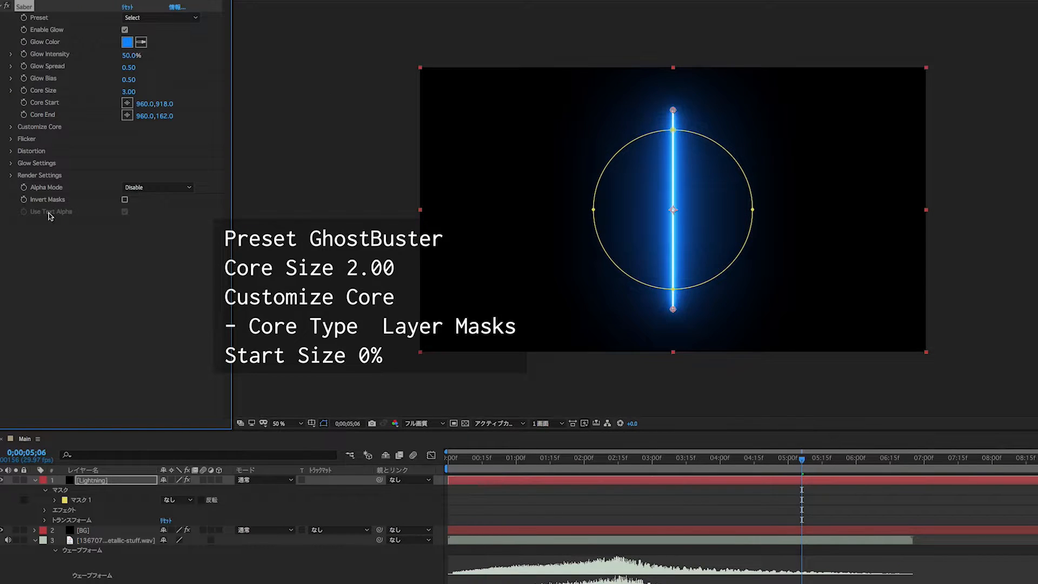
Set Saber's Core Type to Layer Masks and choose the GhostBuster preset
click(11, 128)
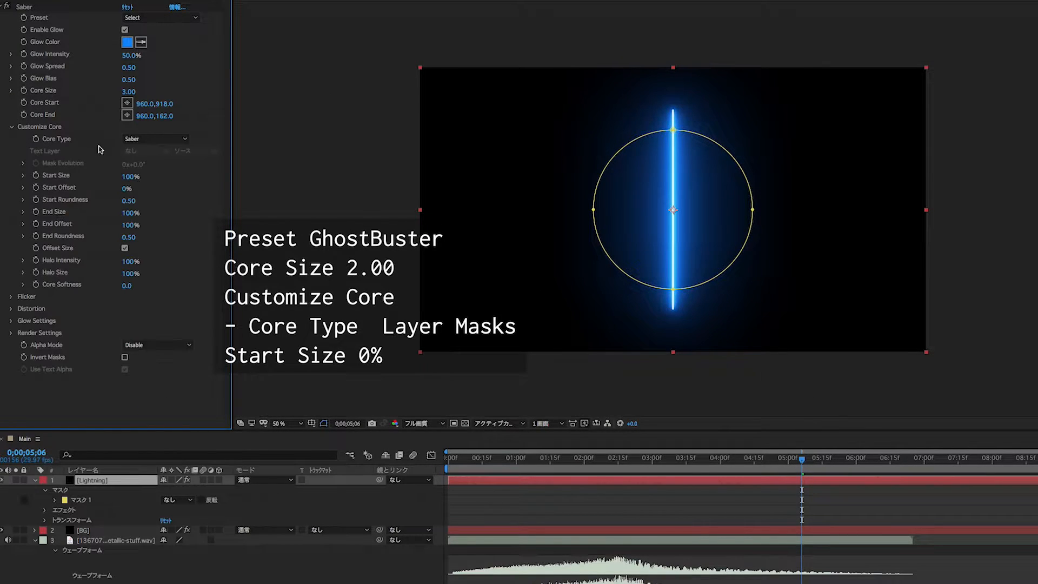
click(154, 139)
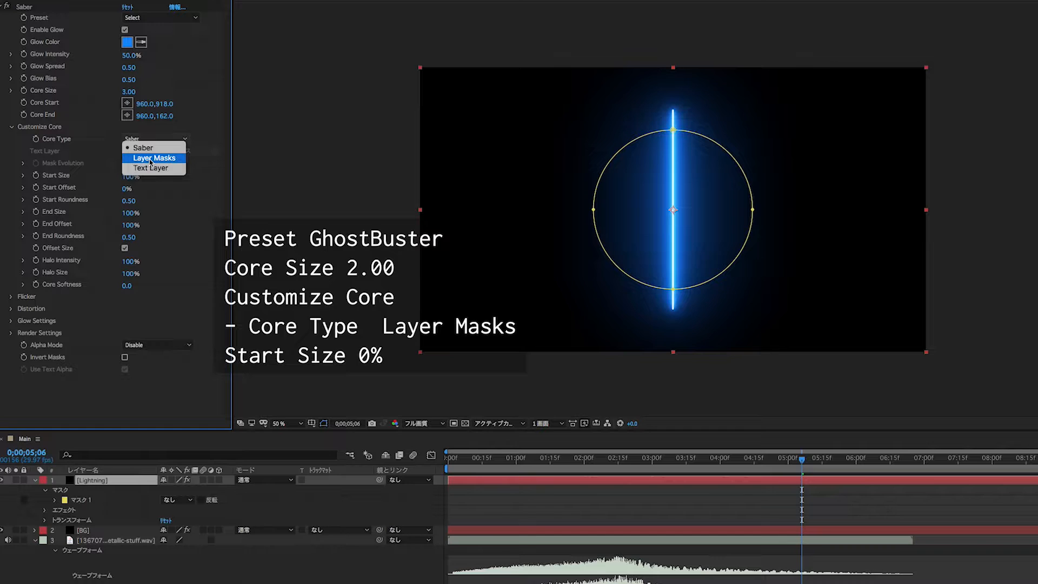
click(154, 158)
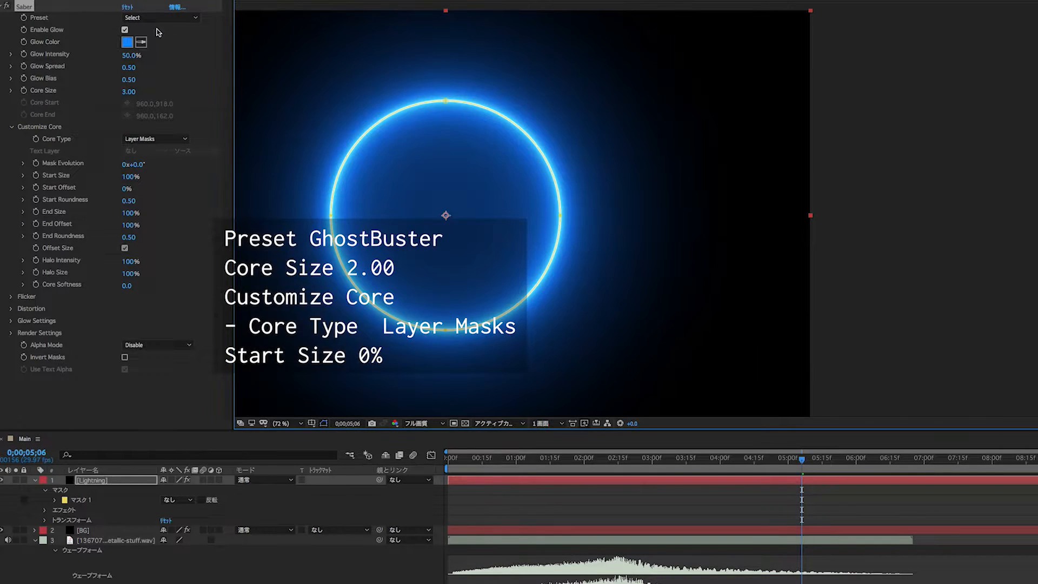
click(155, 18)
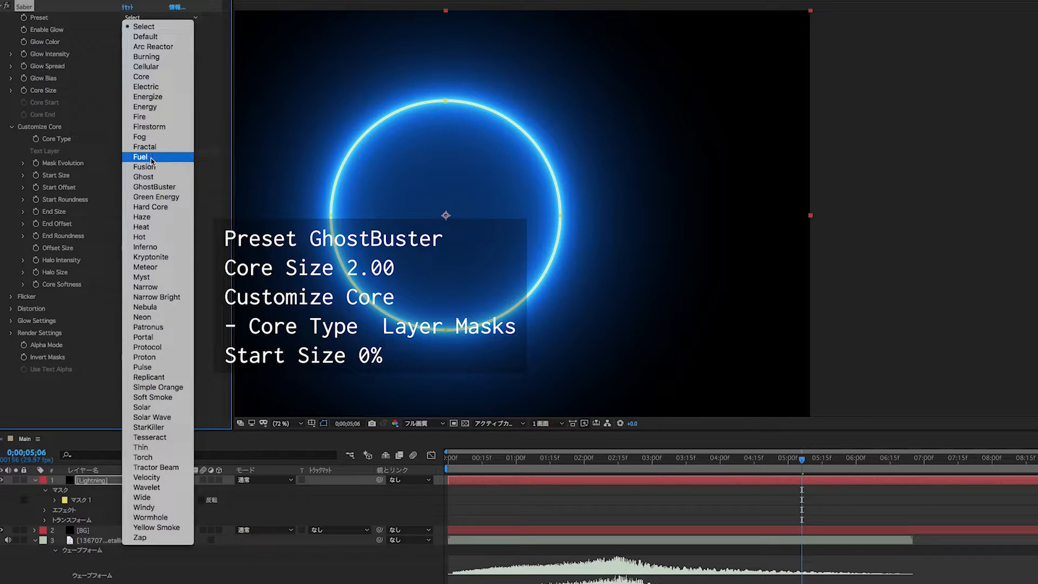
click(160, 188)
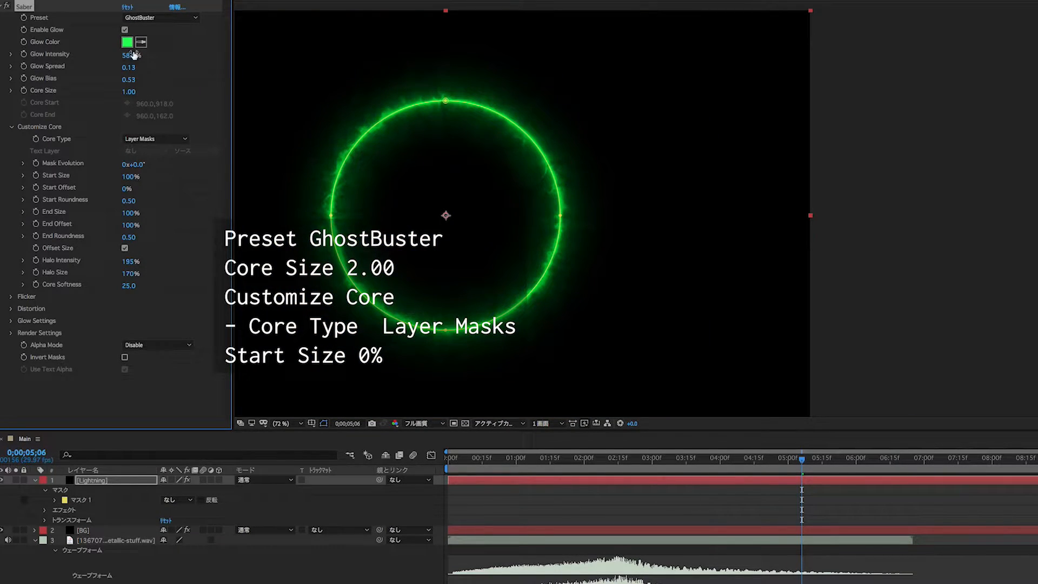
Set Saber's Core Size to 2.00 and its Start Size to 0%
click(128, 92)
key(Return)
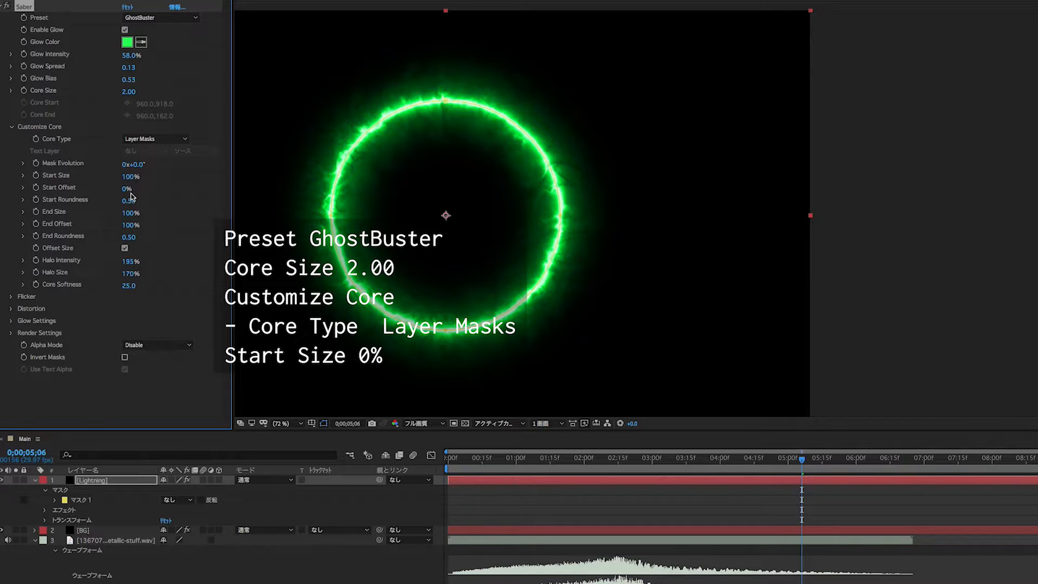
drag(122, 179, 56, 181)
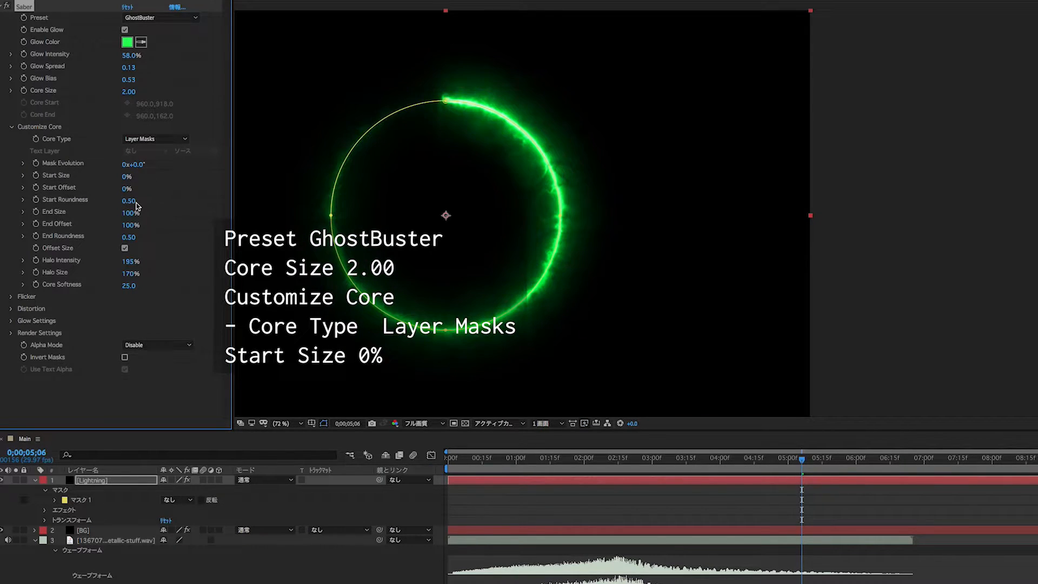
Keyframe Saber's End Offset at 0% on frame 0 and at 100% at the 1-second mark
drag(135, 230, 80, 231)
key(Home)
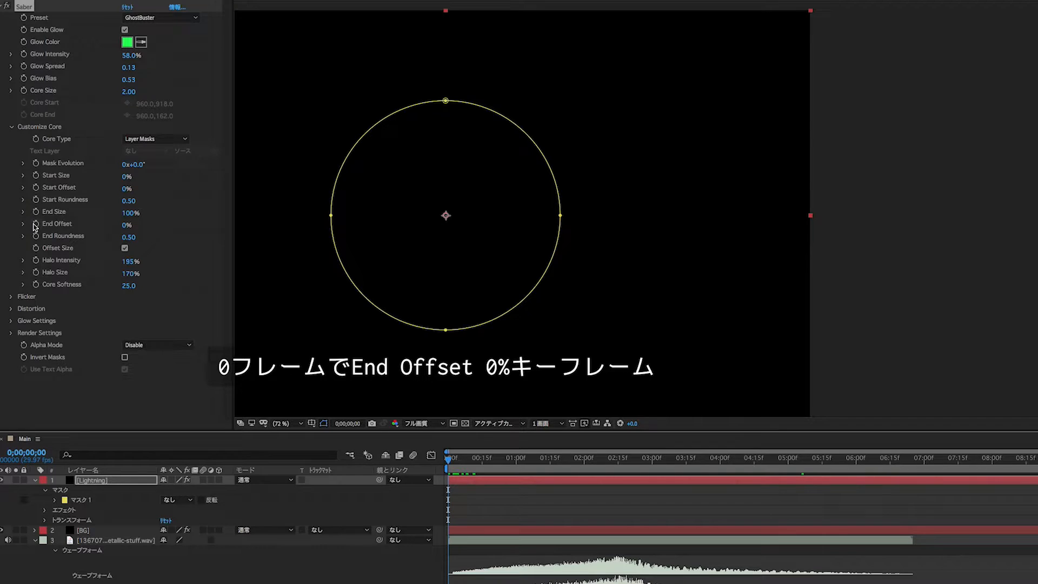
click(35, 224)
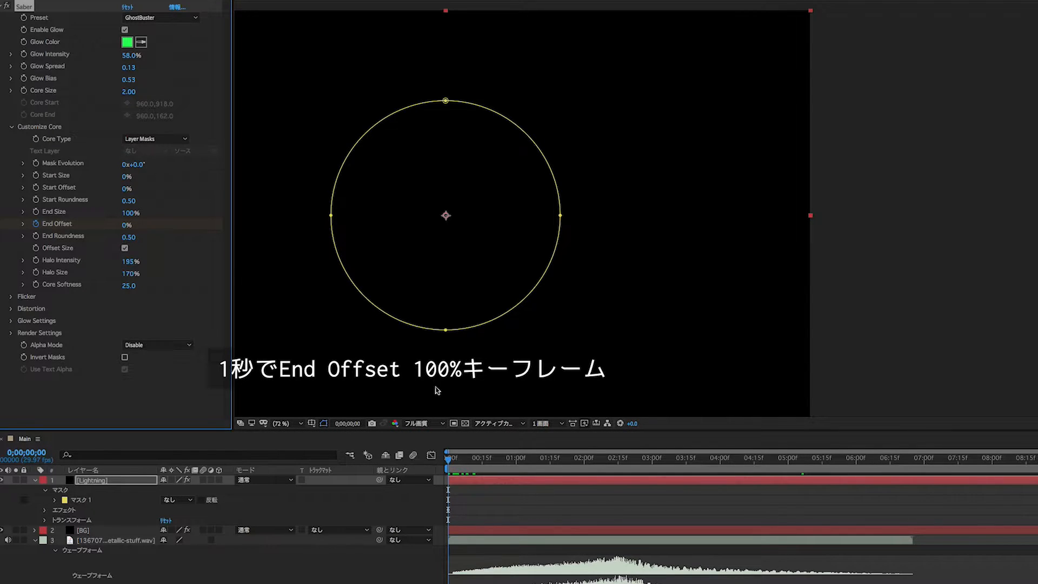
drag(525, 457, 518, 460)
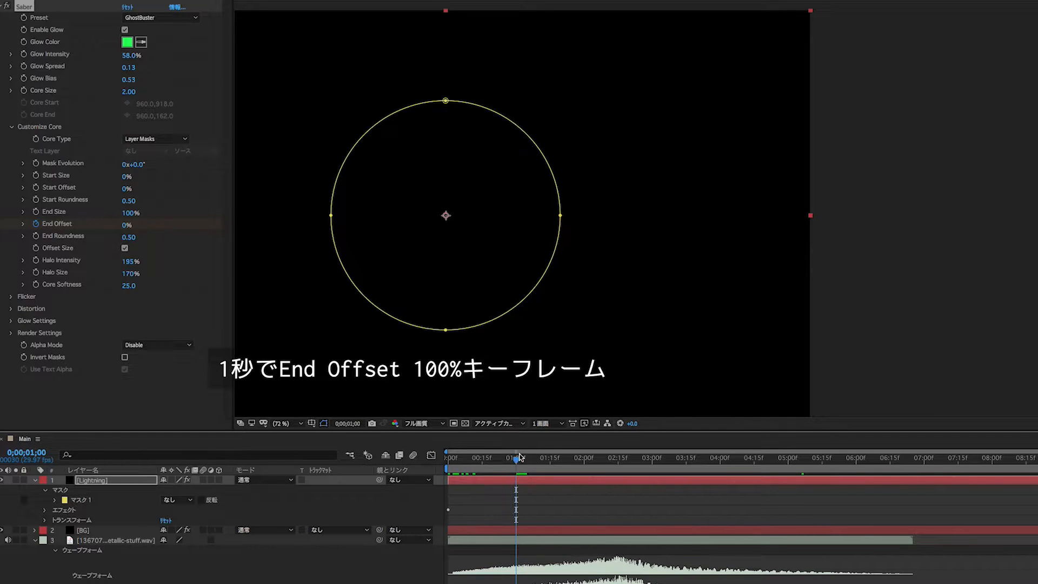
drag(124, 227, 205, 228)
Keyframe Saber's Mask Evolution at 0x+0.0° on frame 0 and at 15x+0.0° on the waveform's impact peak at 0;00;02;13
mouse_move(458, 461)
mouse_down()
mouse_move(520, 468)
mouse_move(448, 463)
mouse_up()
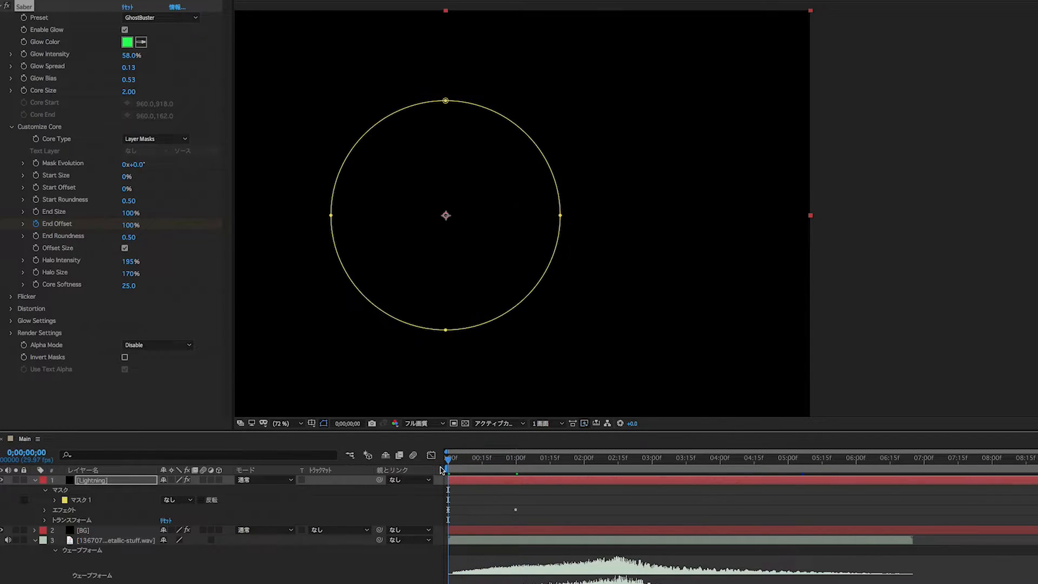
click(36, 163)
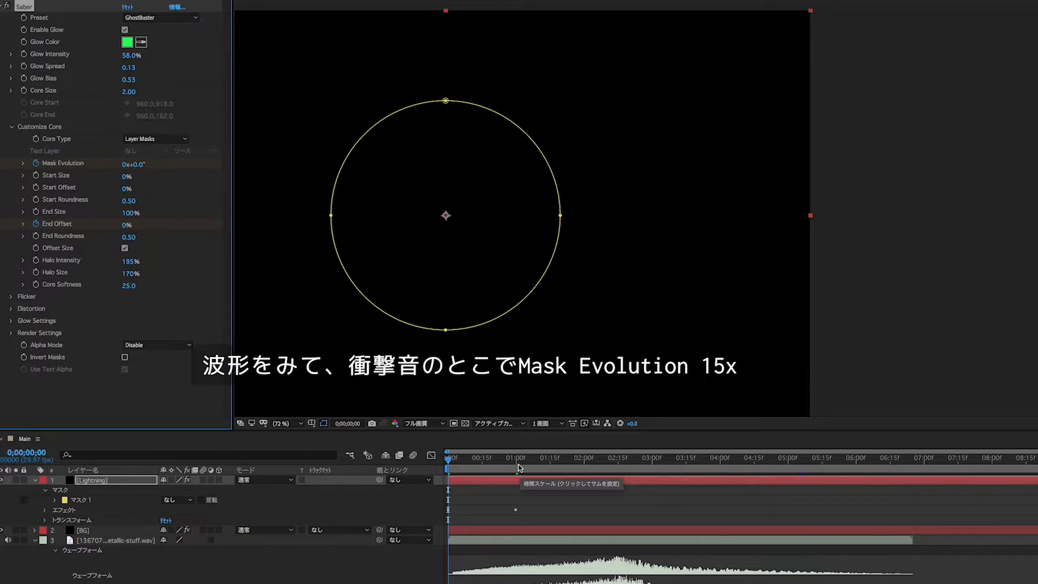
drag(554, 468, 614, 466)
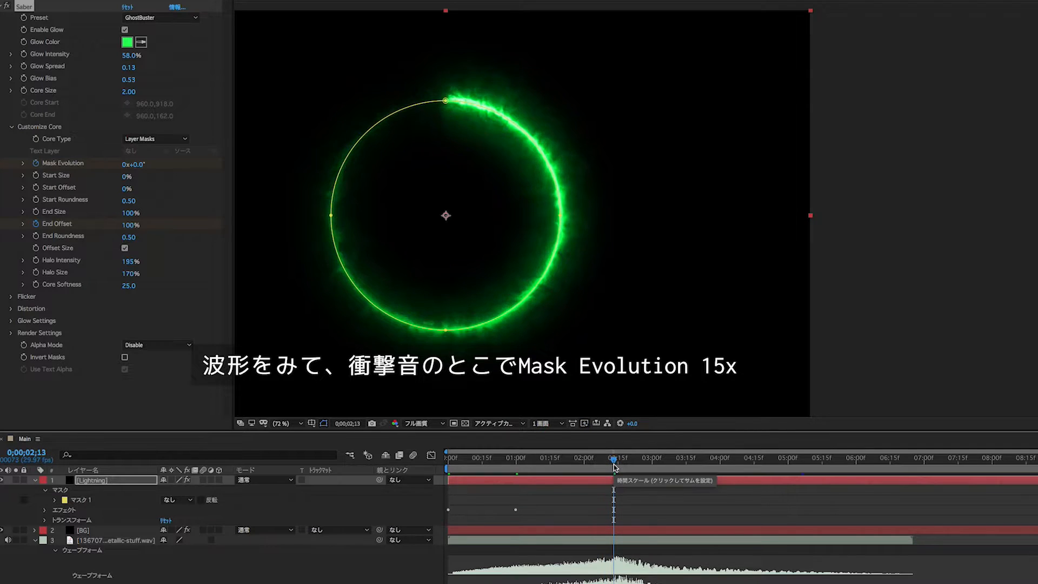
click(126, 164)
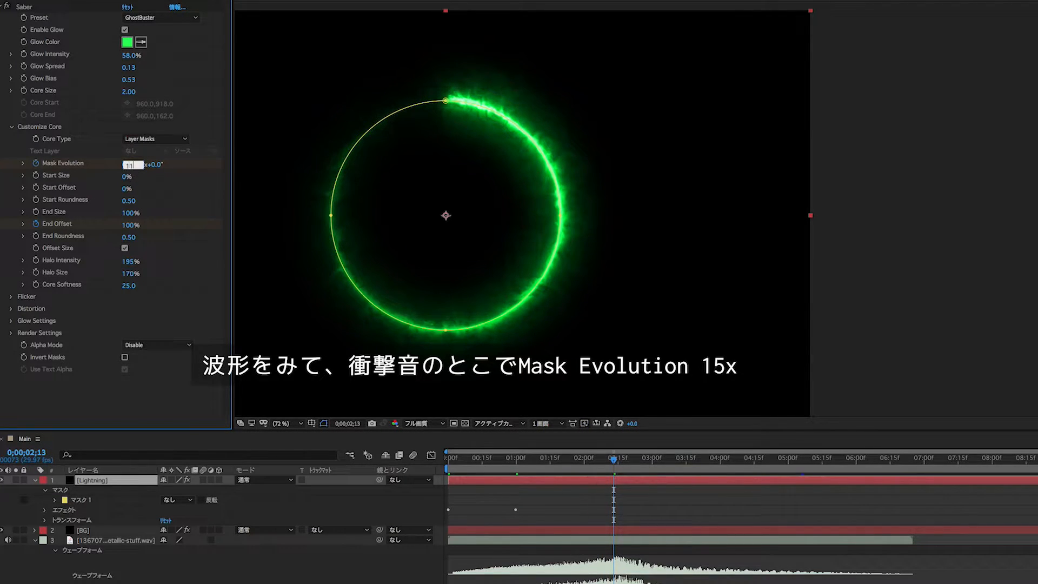
key(Return)
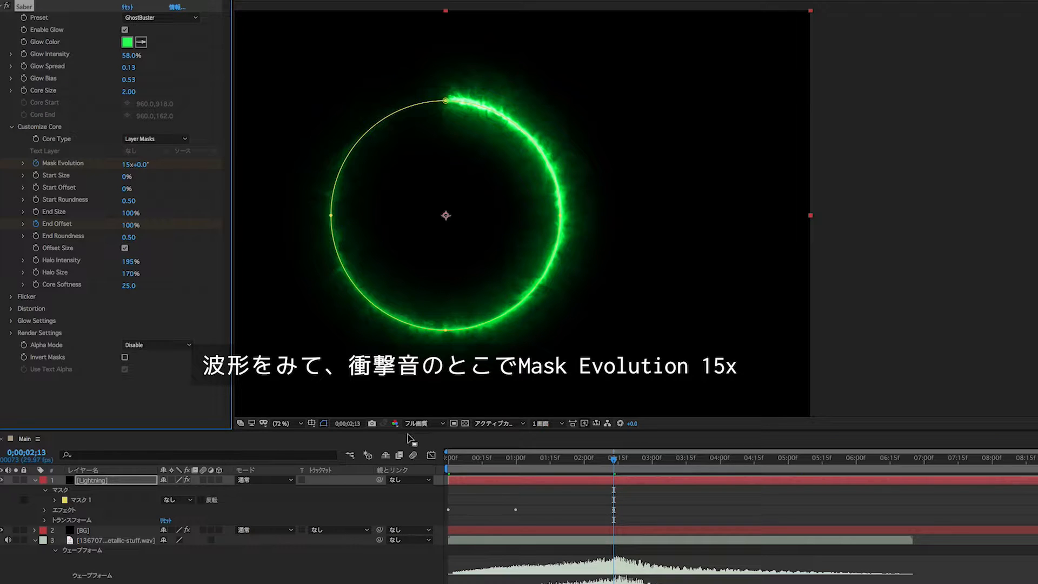
Lower the composition's preview resolution to 1/4 and play the ring animation from the first frame
click(456, 464)
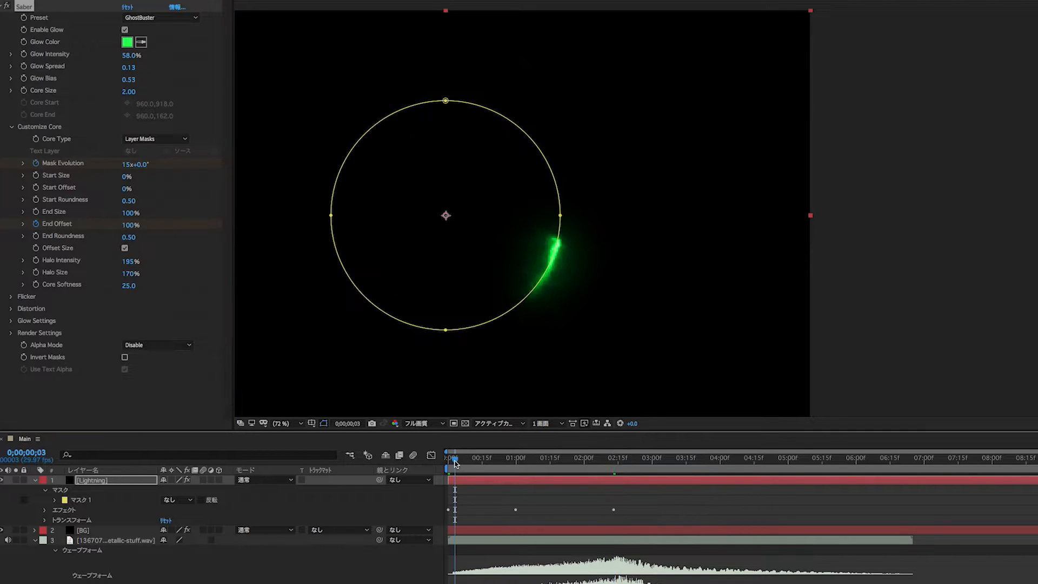
click(425, 424)
click(425, 482)
key(Home)
key(space)
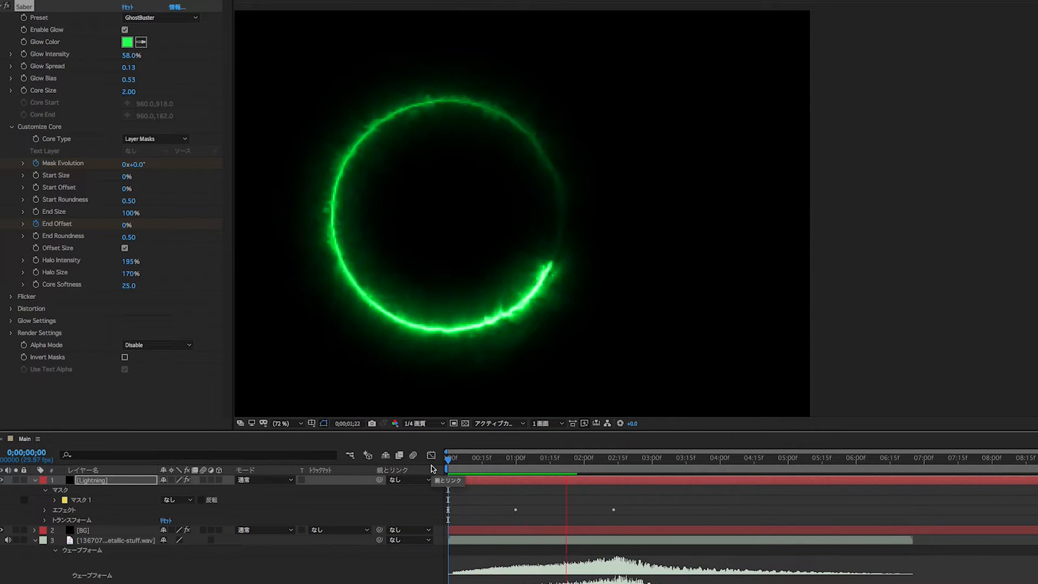
key(space)
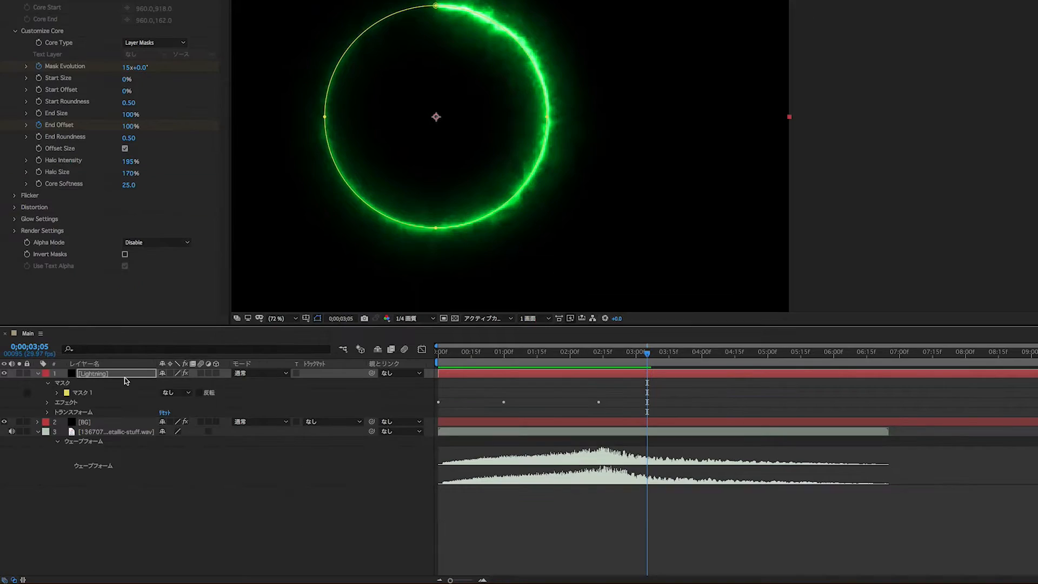
Reveal the Lightning layer's keyframes and apply Easy Ease (イージーイーズ) to all Mask Evolution and End Offset keyframes
key(u)
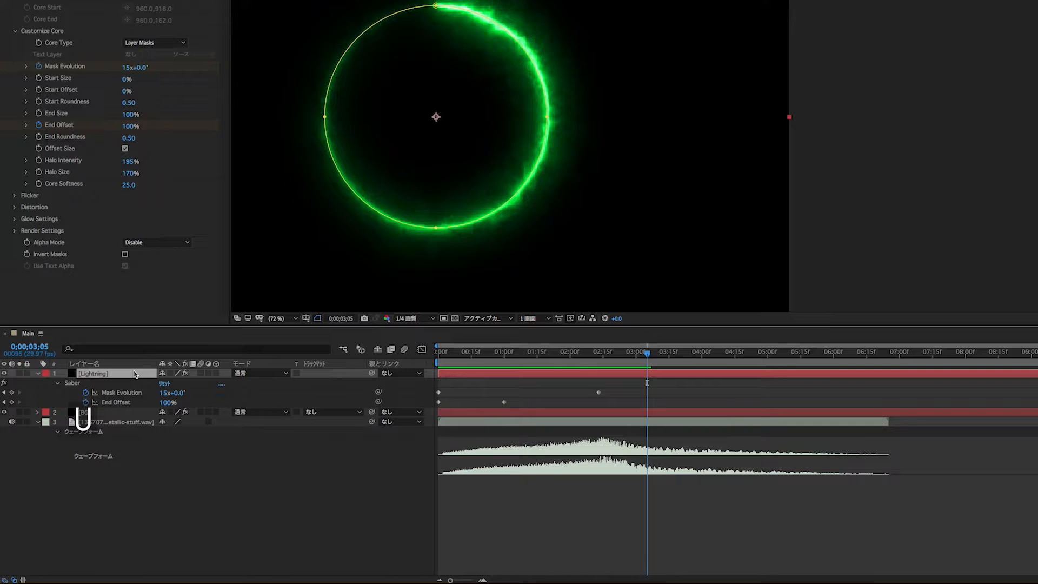
drag(612, 404, 417, 385)
right_click(603, 395)
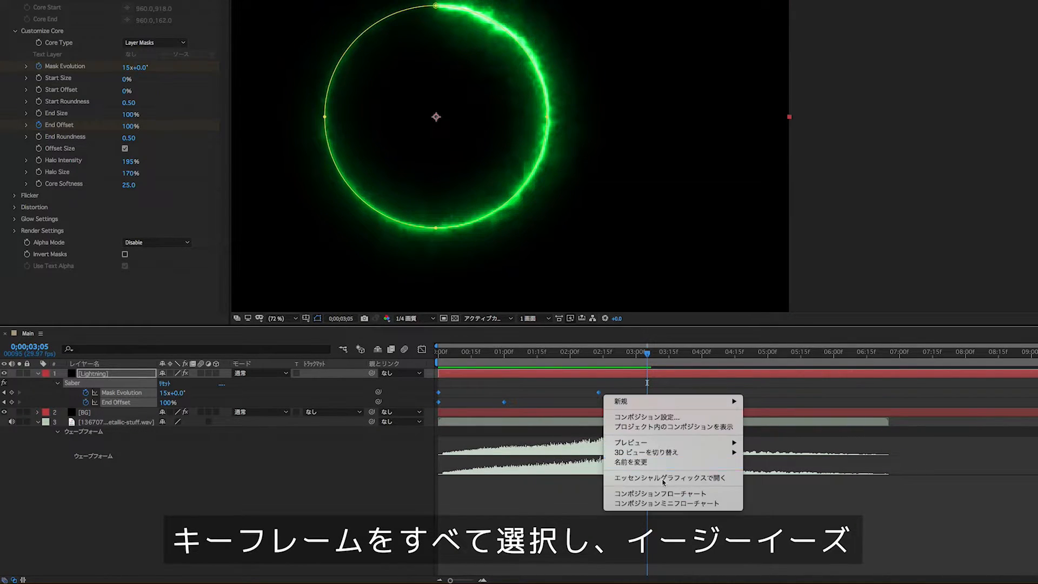
right_click(600, 396)
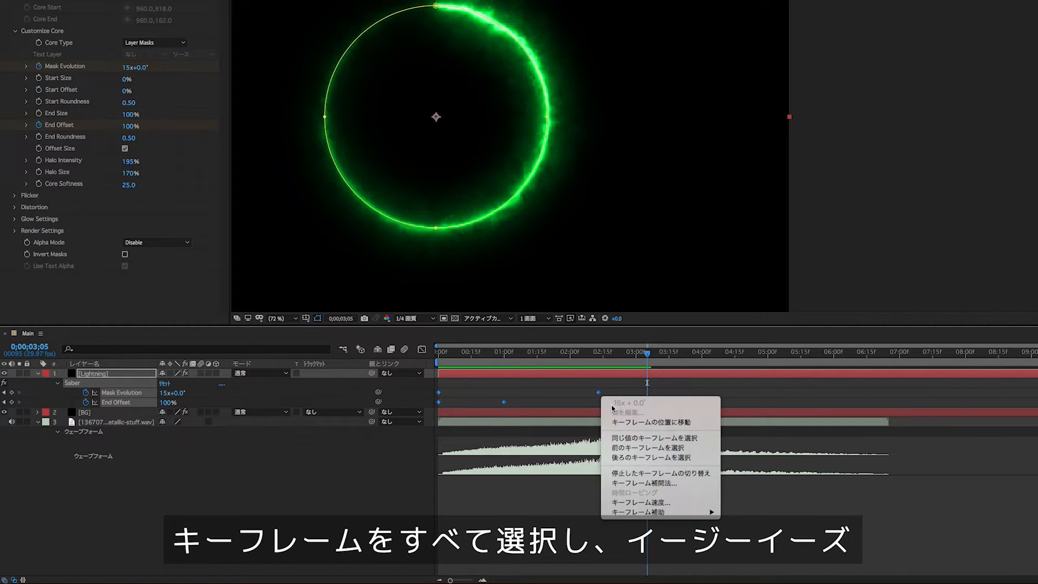
mouse_move(698, 513)
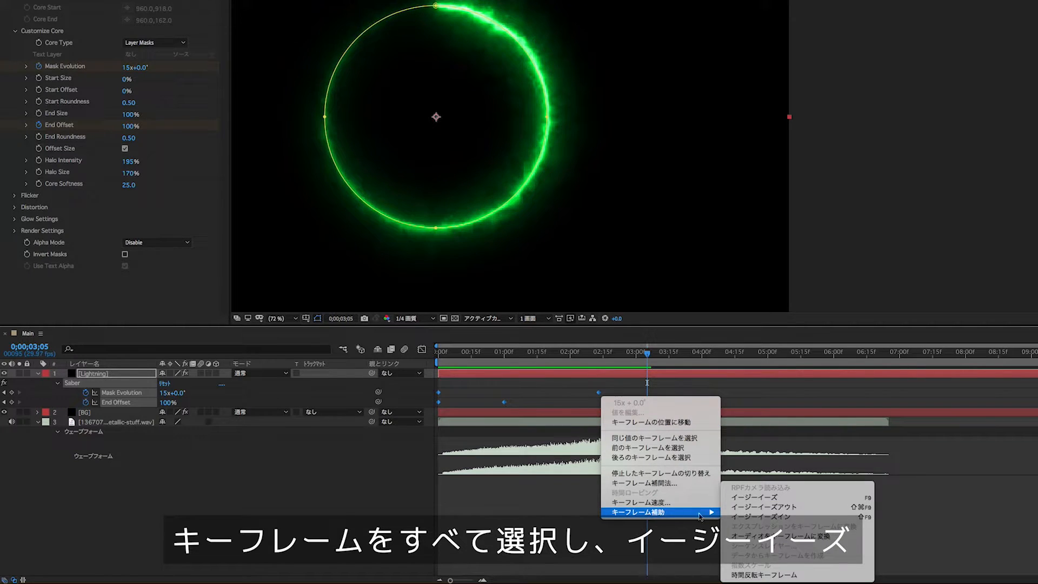
click(758, 503)
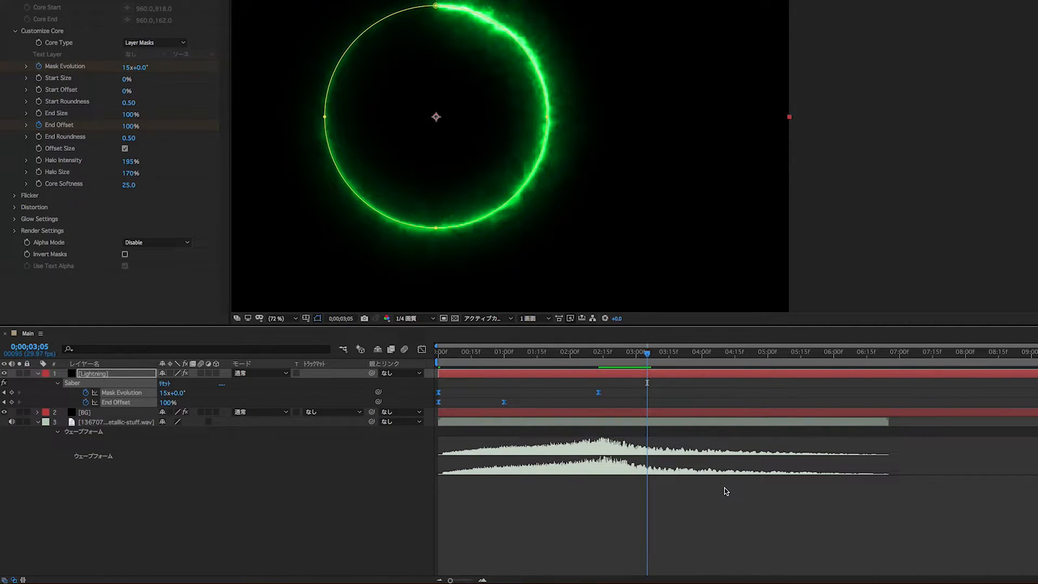
Reshape the Mask Evolution and End Offset speed curves in the graph editor so the motion gradually accelerates, and preview the result
click(421, 349)
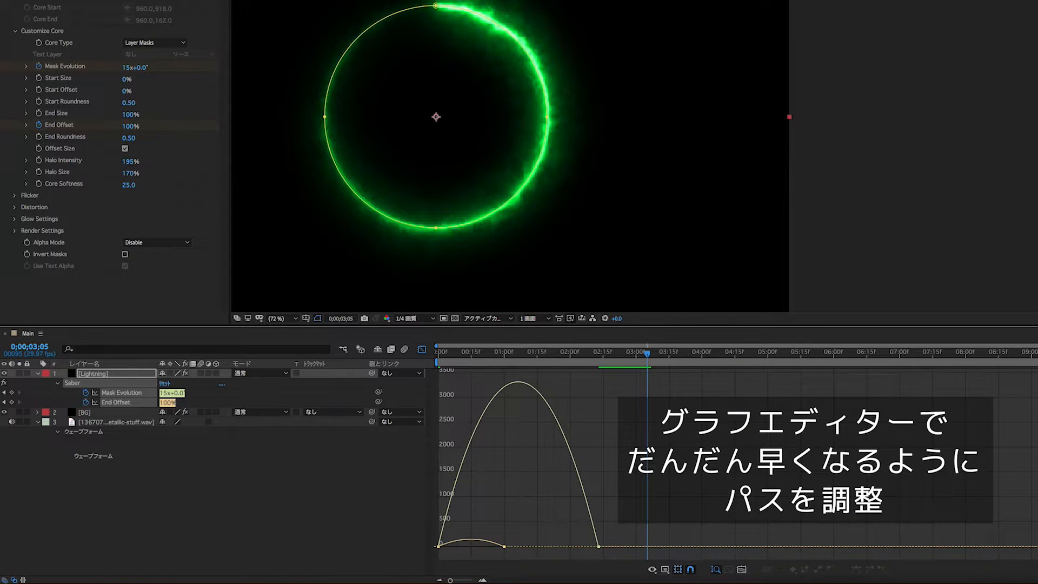
drag(456, 560, 490, 530)
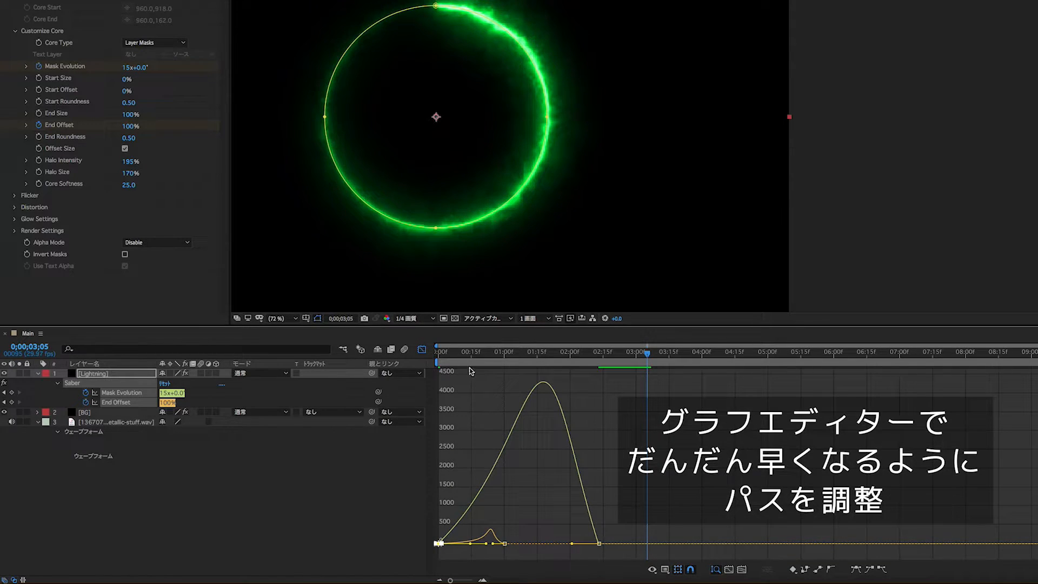
drag(447, 357, 431, 359)
key(space)
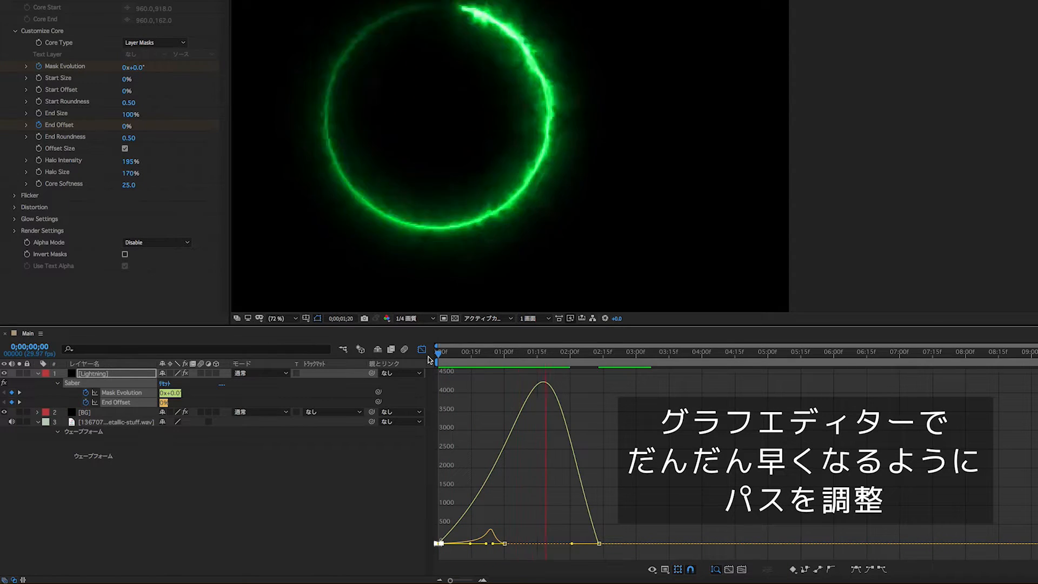
key(space)
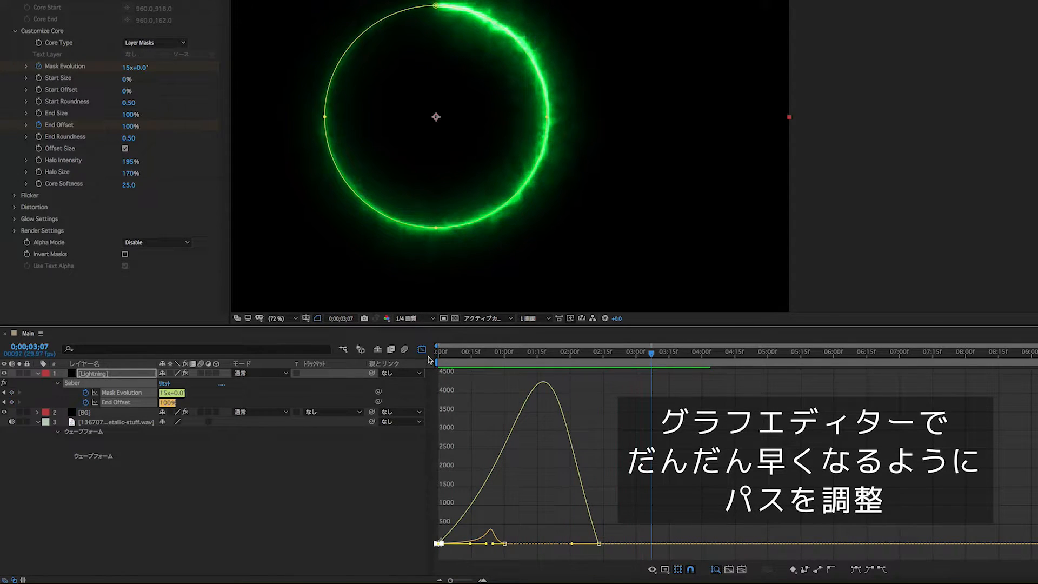
click(422, 349)
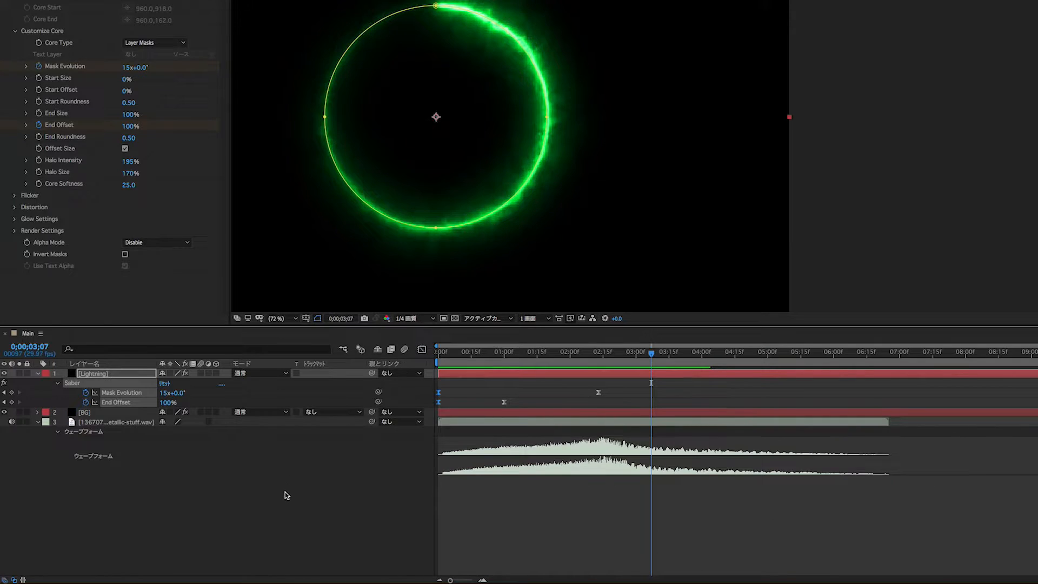
Keyframe the Lightning mask path on frame 0 and shrink the circle to a tiny ring about its centre at 0;00;02;13
key(Home)
key(m)
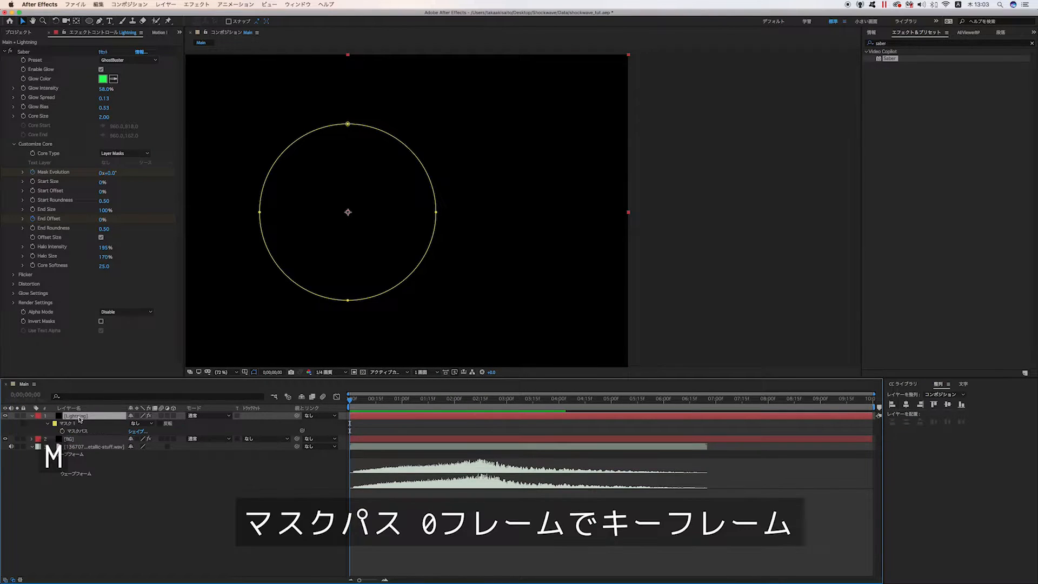
click(62, 431)
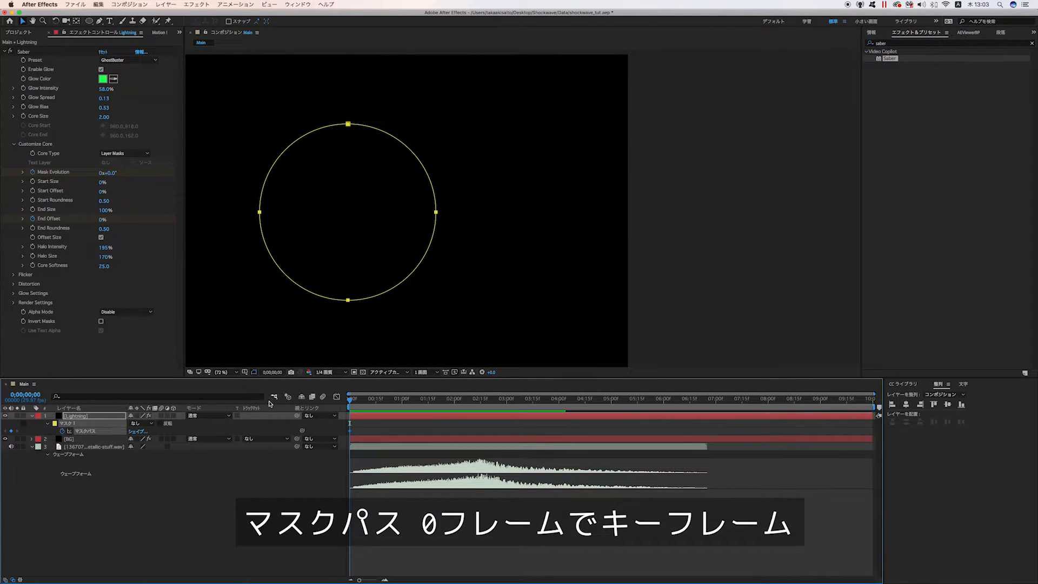
click(392, 400)
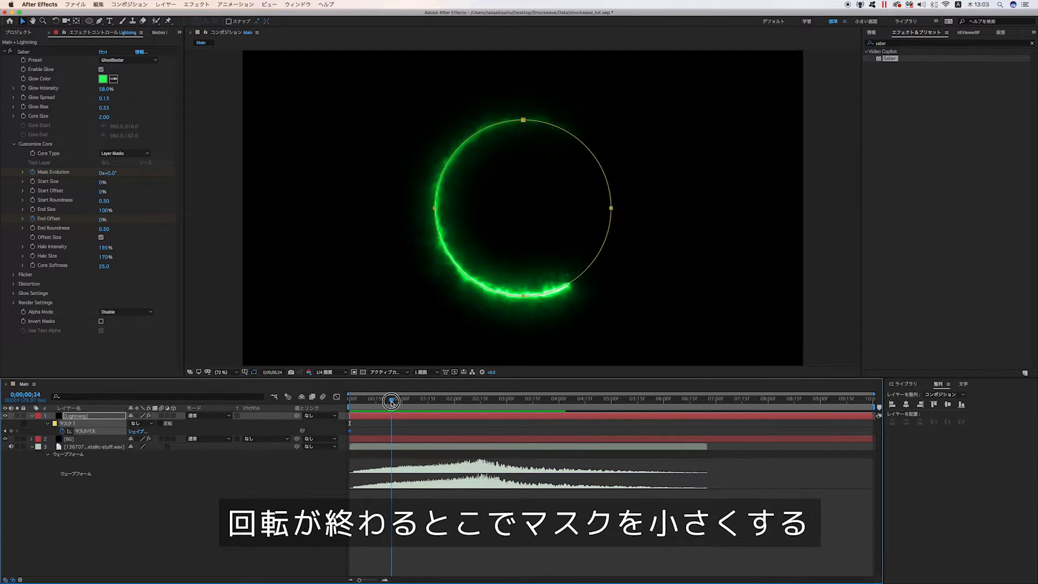
drag(391, 400, 476, 402)
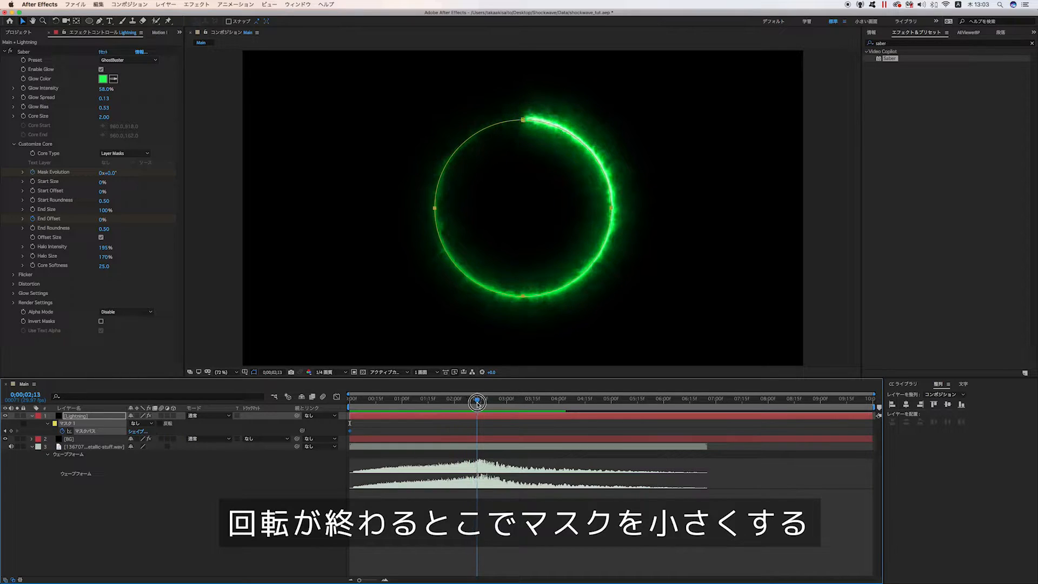
double_click(523, 122)
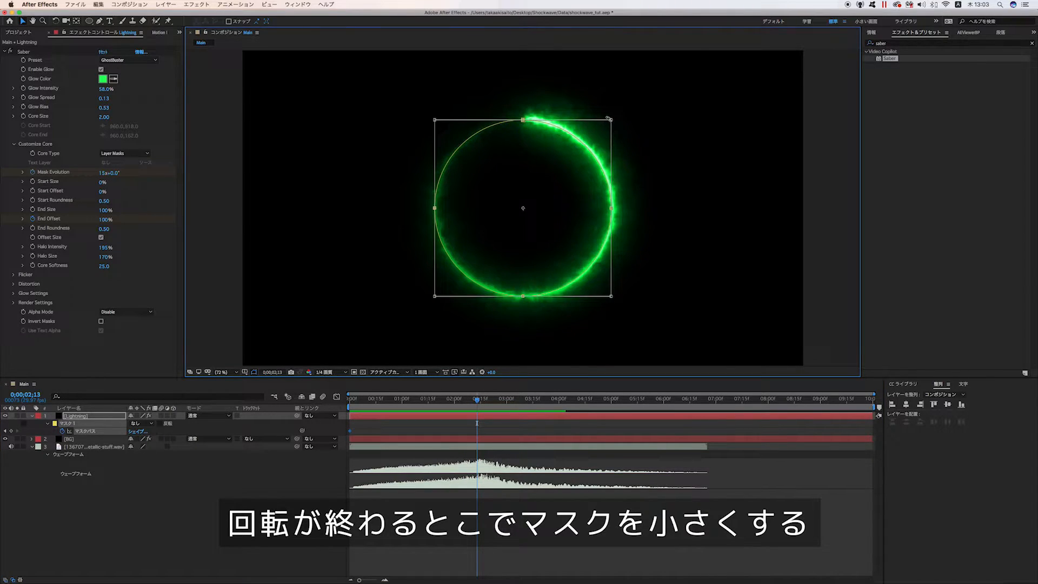
drag(611, 118, 529, 186)
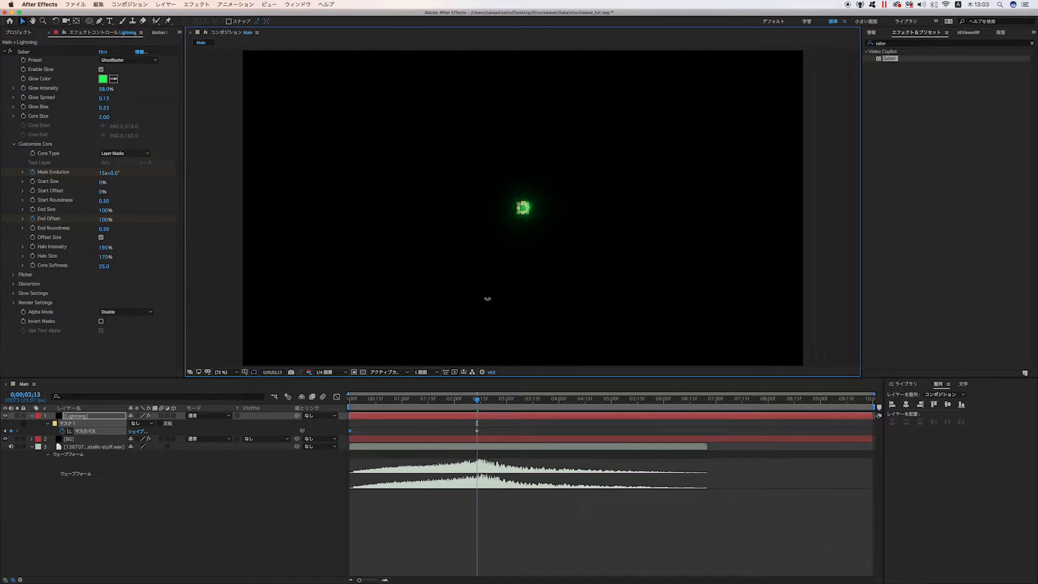
Apply Easy Ease (イージーイーズ) to both mask path keyframes and play the shrinking ring from the start
drag(377, 401, 485, 409)
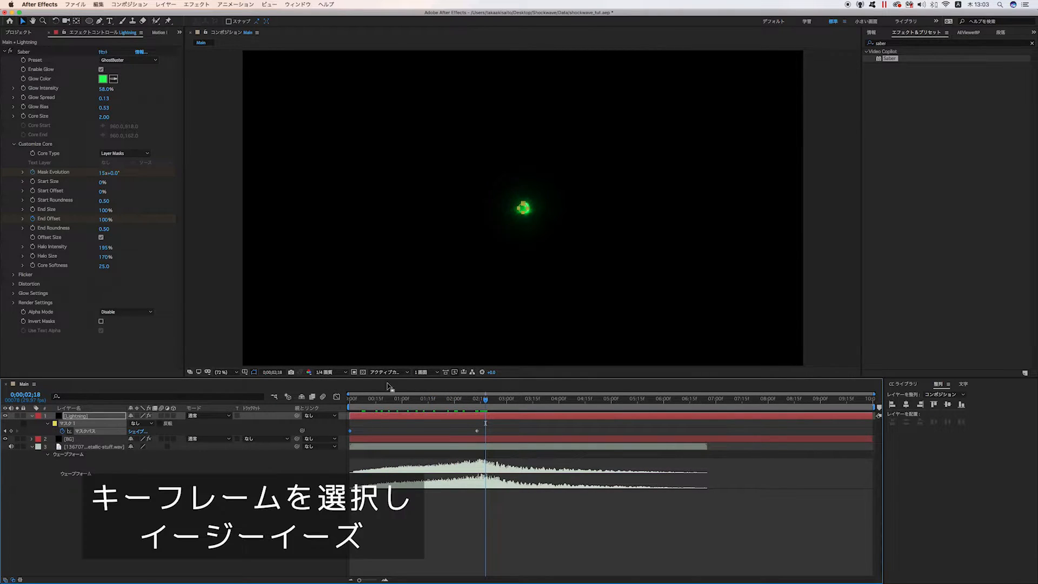
drag(489, 433, 347, 432)
right_click(477, 430)
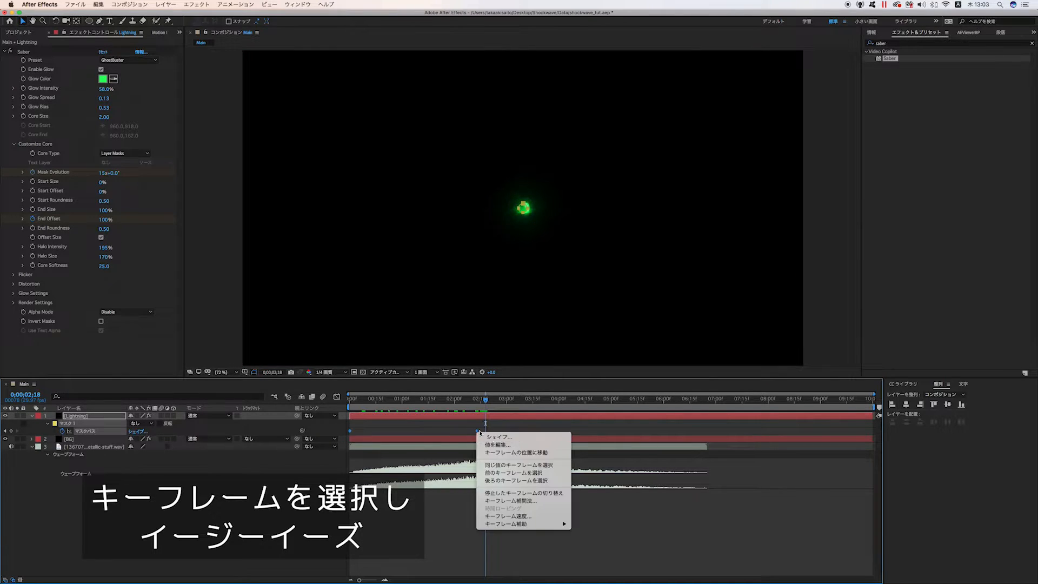
mouse_move(519, 527)
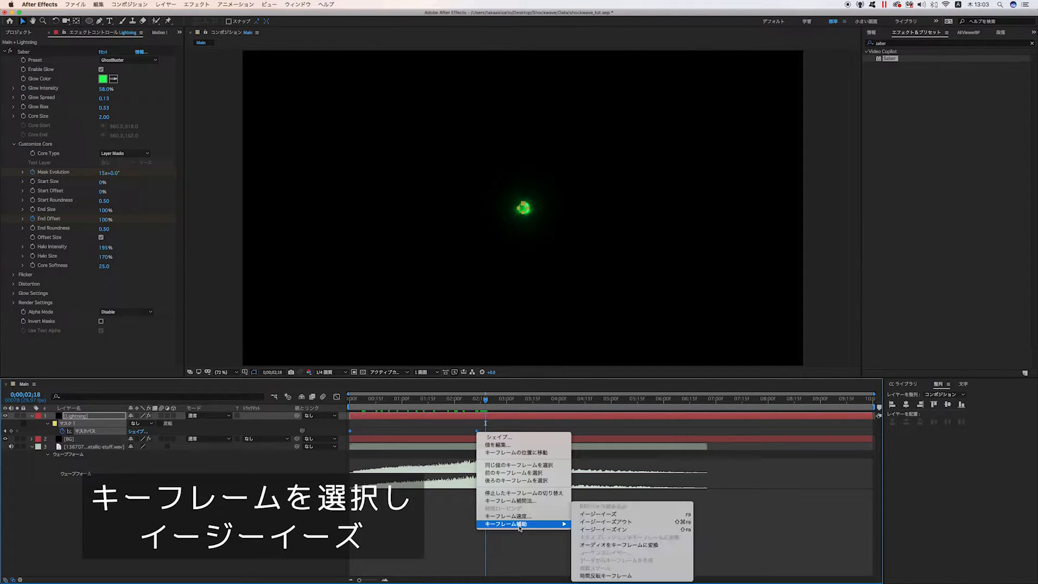
click(605, 514)
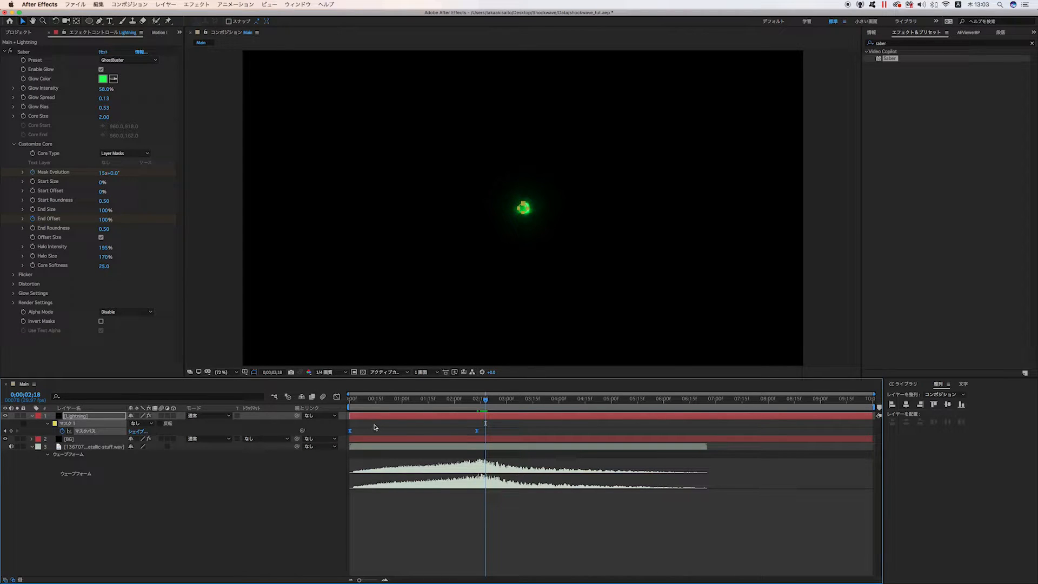
click(354, 408)
key(space)
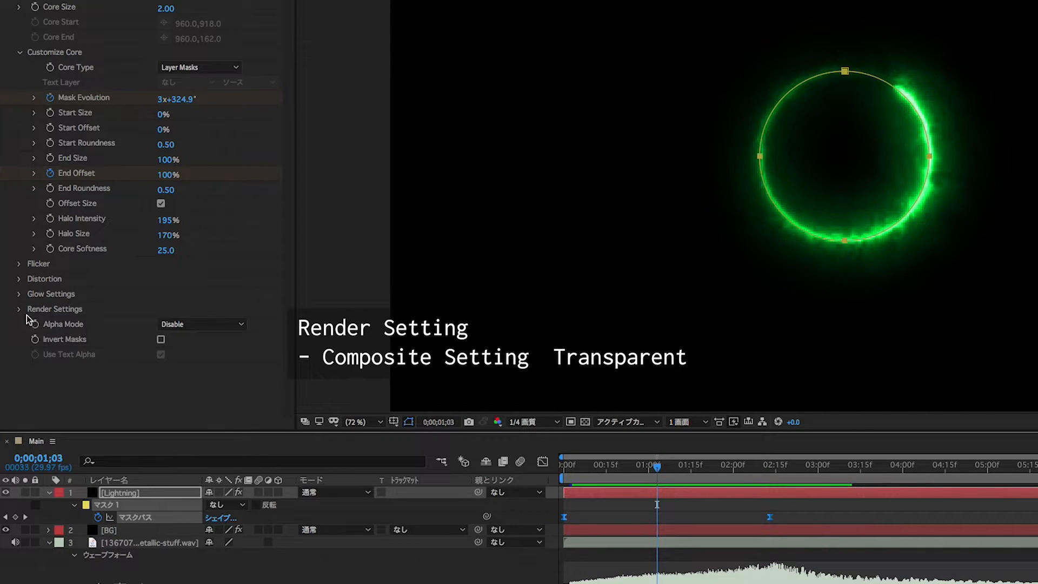
Set Saber's Composite Settings to Transparent in the Render Settings of the Lightning layer
click(18, 309)
scroll(16, 314, down, 1)
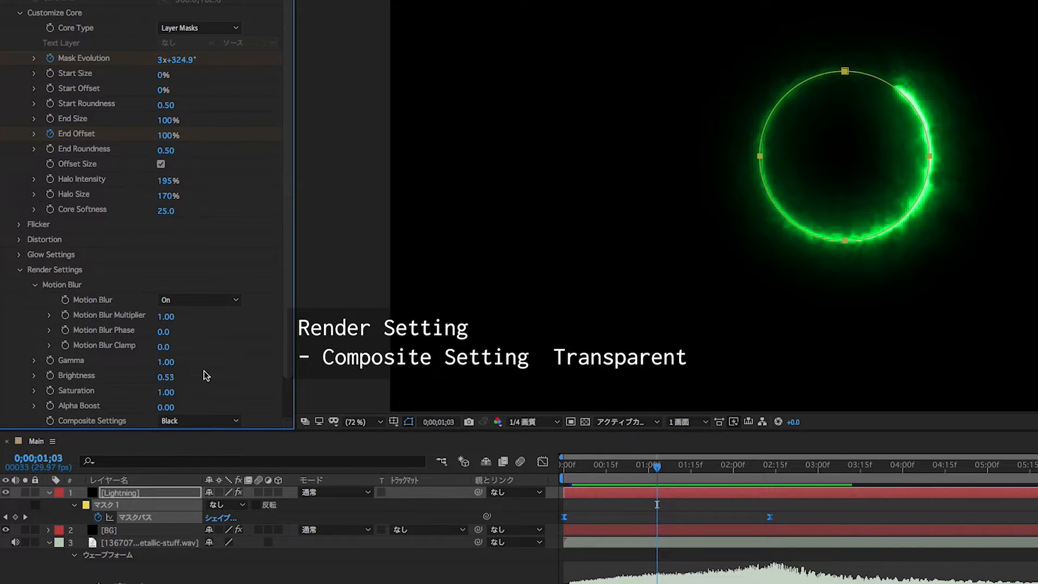
click(208, 421)
click(199, 431)
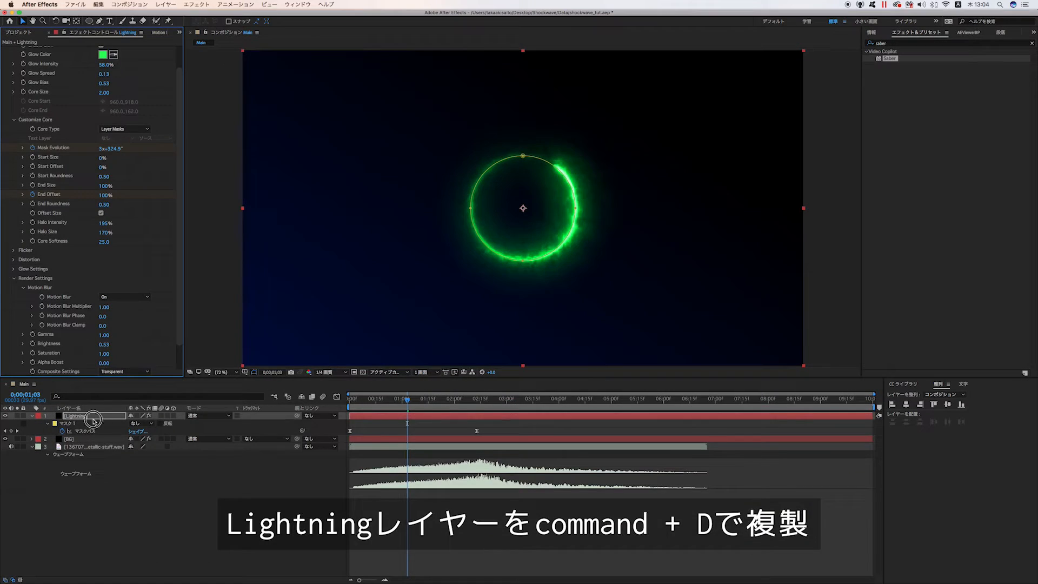
Duplicate the Lightning layer and apply the Tesseract preset to the copy's Saber effect
click(116, 493)
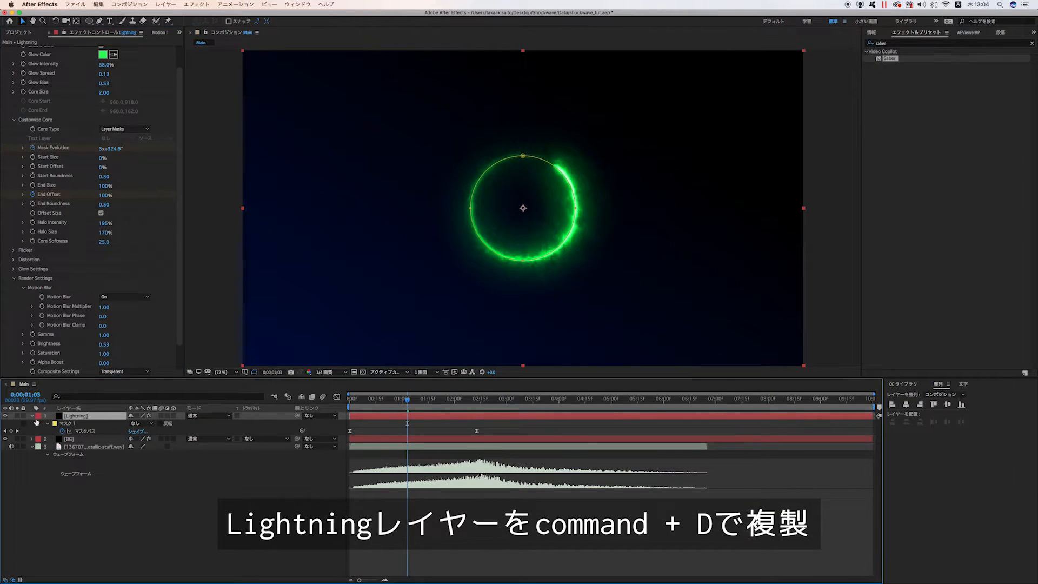
click(49, 492)
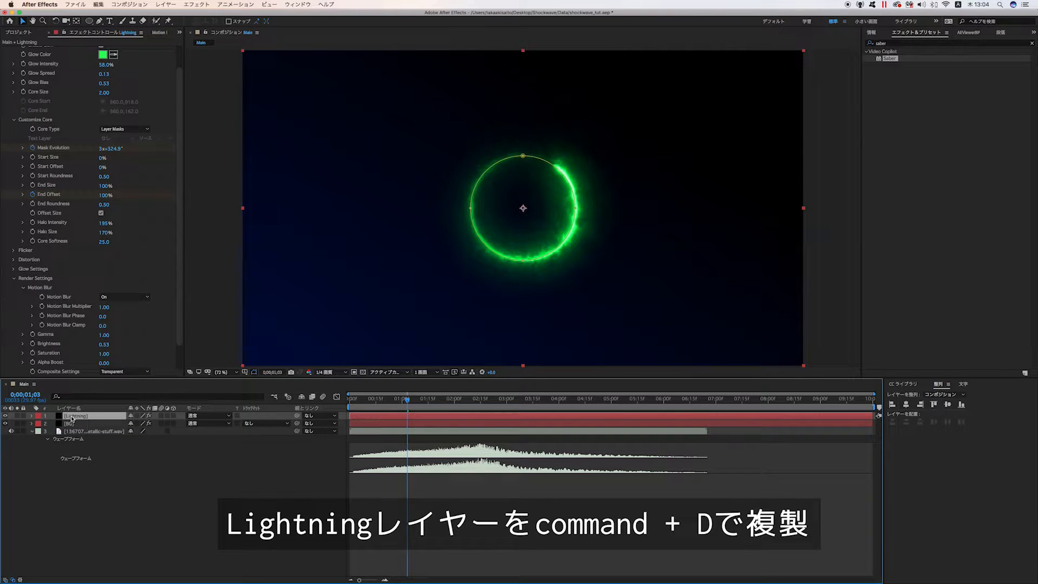
key(super+d)
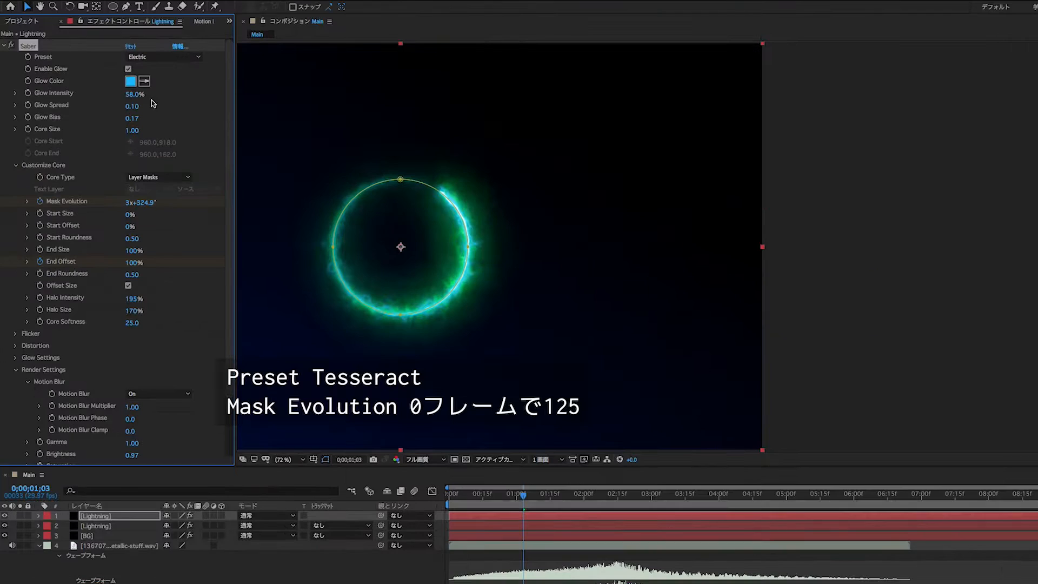
click(120, 60)
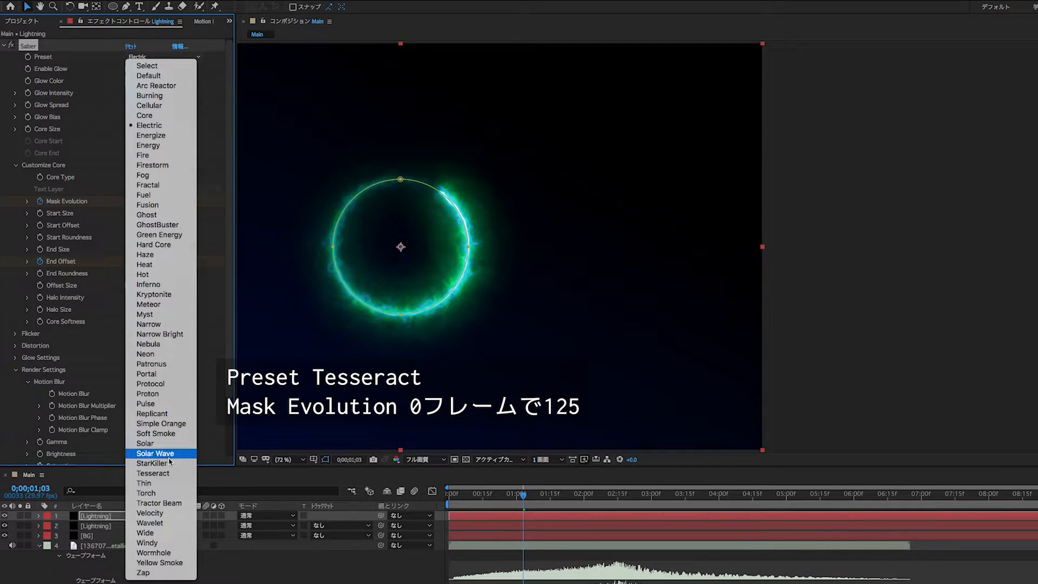
click(165, 475)
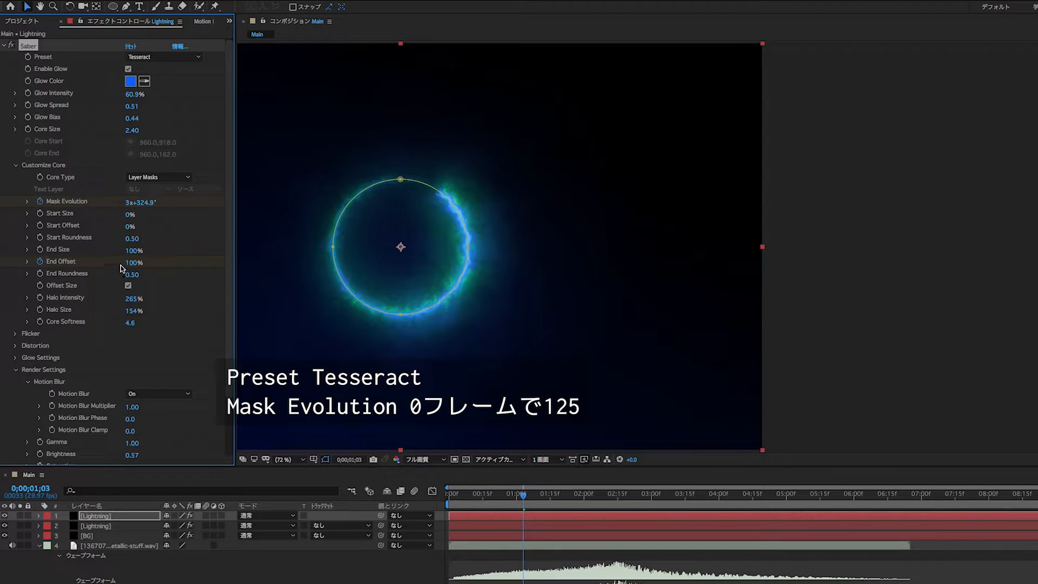
Set the Tesseract copy's Mask Evolution to 125° at frame 0 and check the arcs at 0;00;00;17
drag(466, 499, 433, 501)
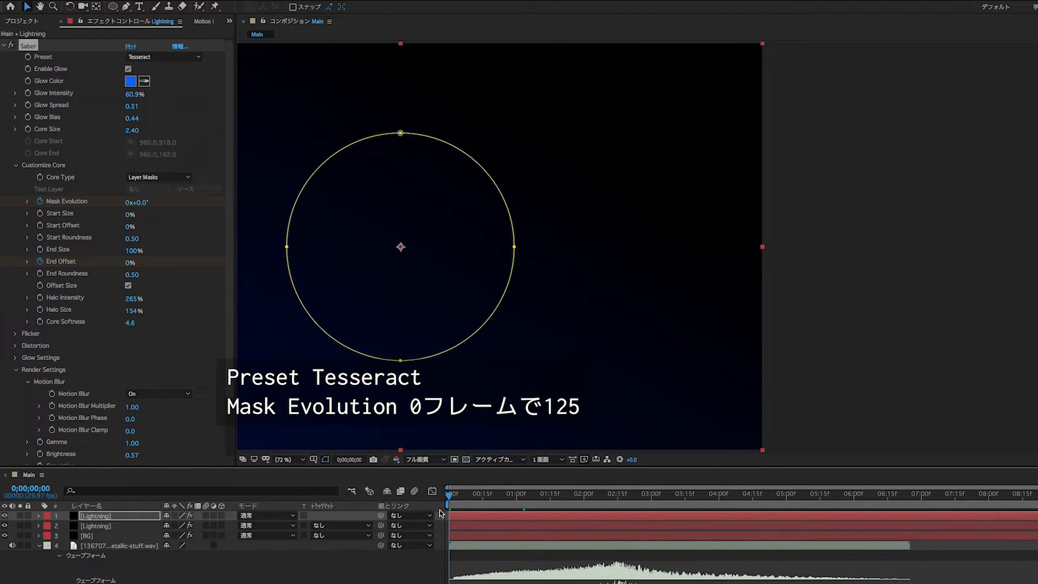
click(139, 203)
text(125)
key(Return)
drag(466, 499, 486, 499)
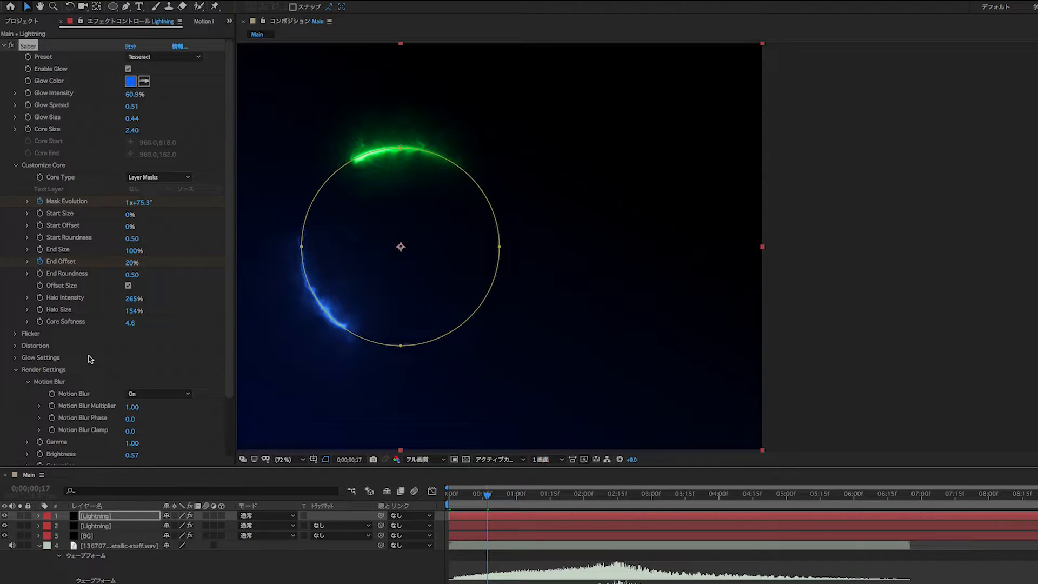
Duplicate the topmost Lightning layer and switch the new copy's Saber preset to Electric
click(111, 517)
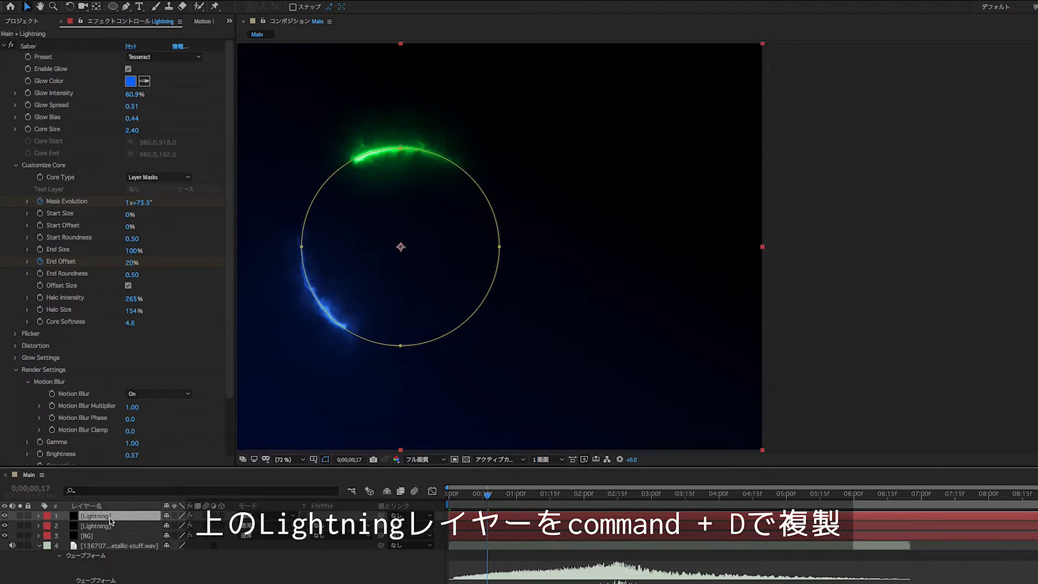
key(super+d)
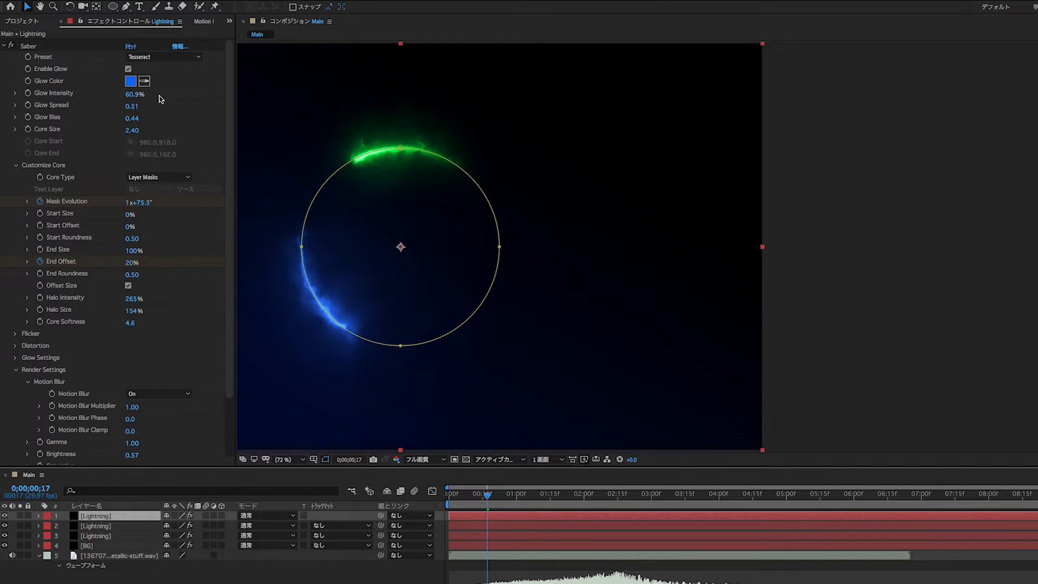
click(164, 58)
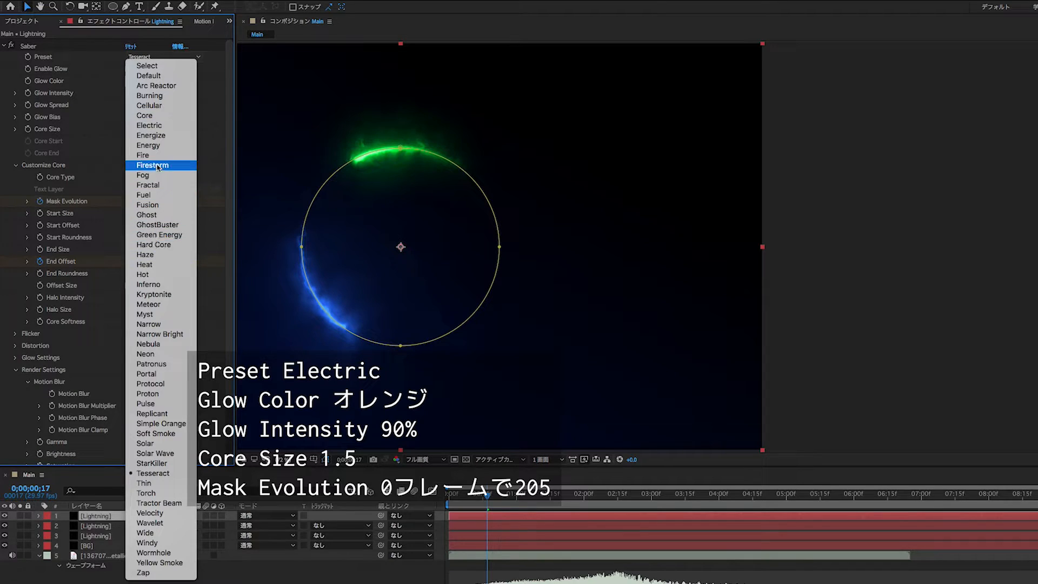
click(150, 125)
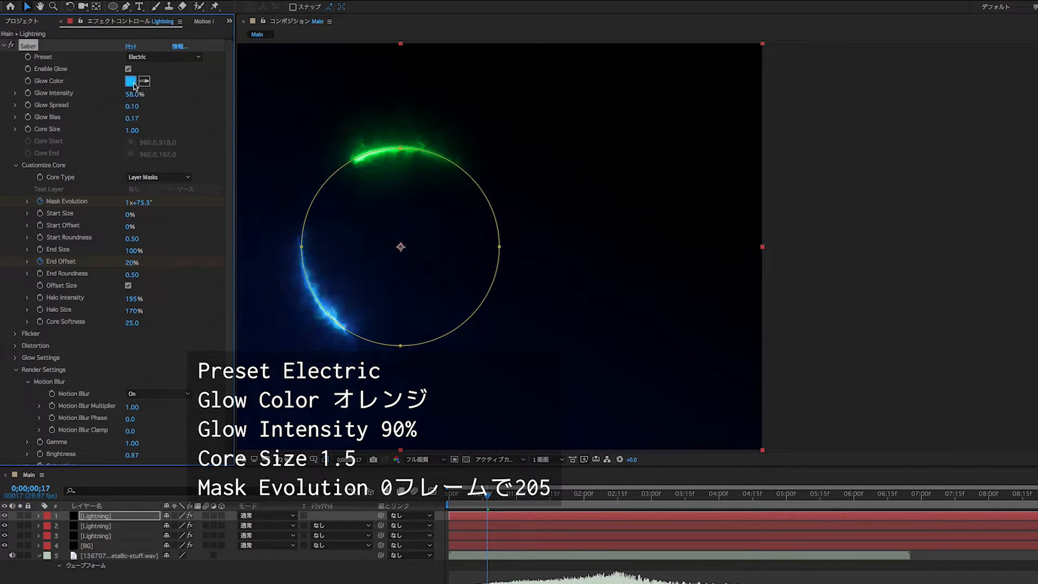
Change the Electric copy's Glow Color to orange
click(131, 82)
drag(427, 263, 438, 319)
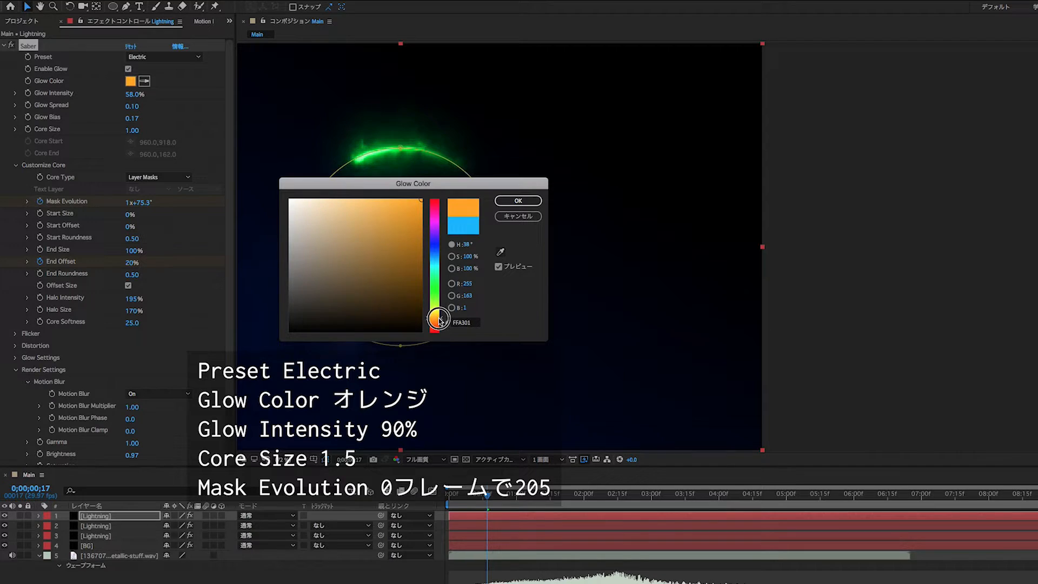
click(511, 202)
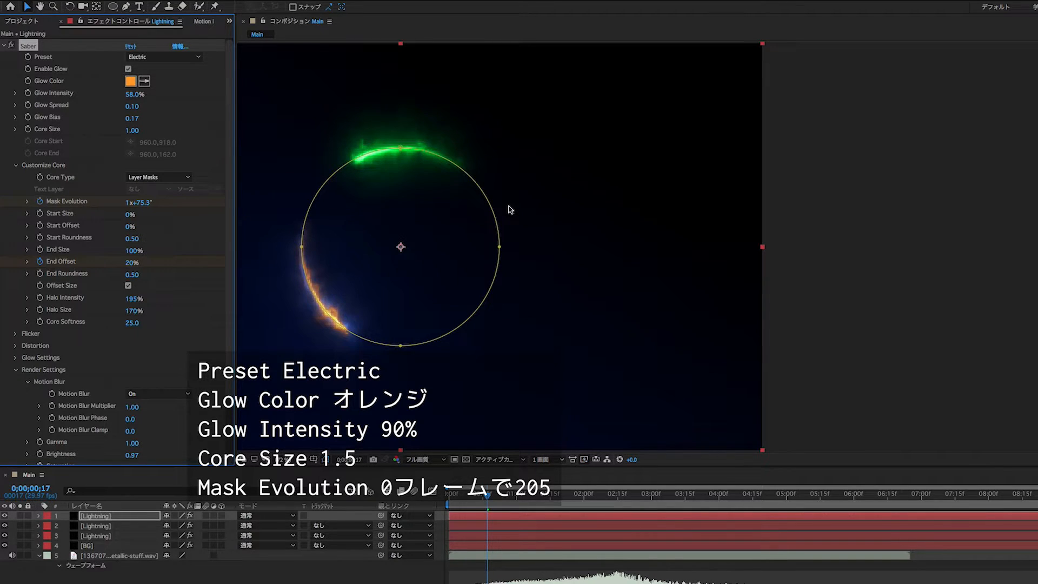
Set the orange Saber's Glow Intensity to 90% and its Core Size to 1.5
click(134, 95)
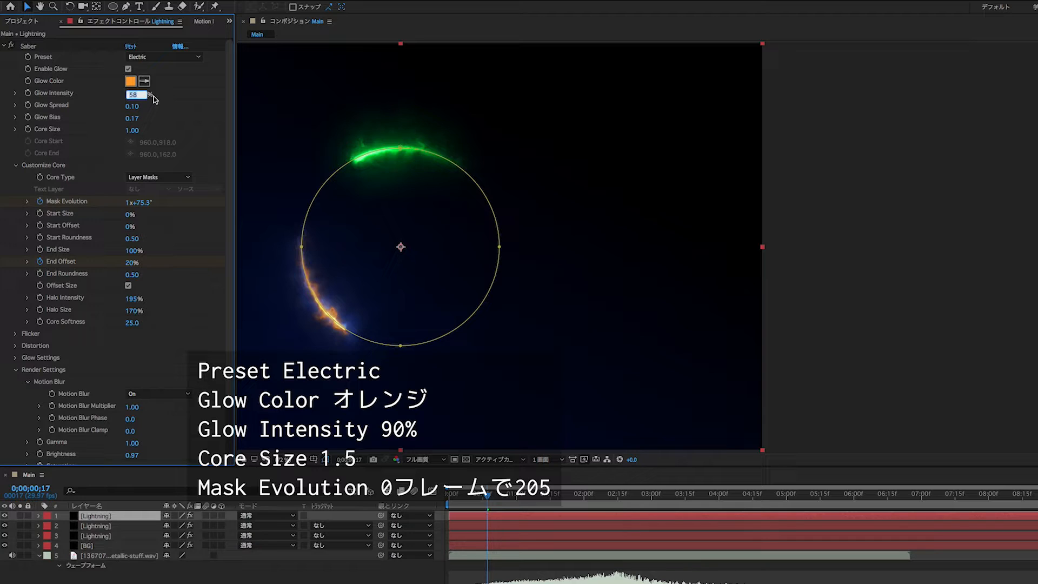
text(90)
key(Return)
click(141, 131)
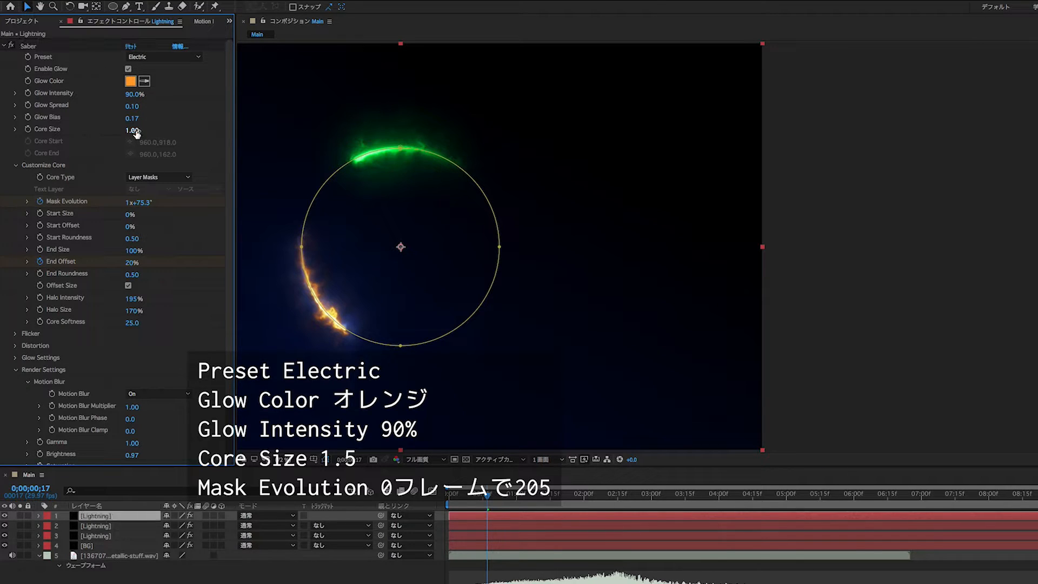
text(1.5)
key(Return)
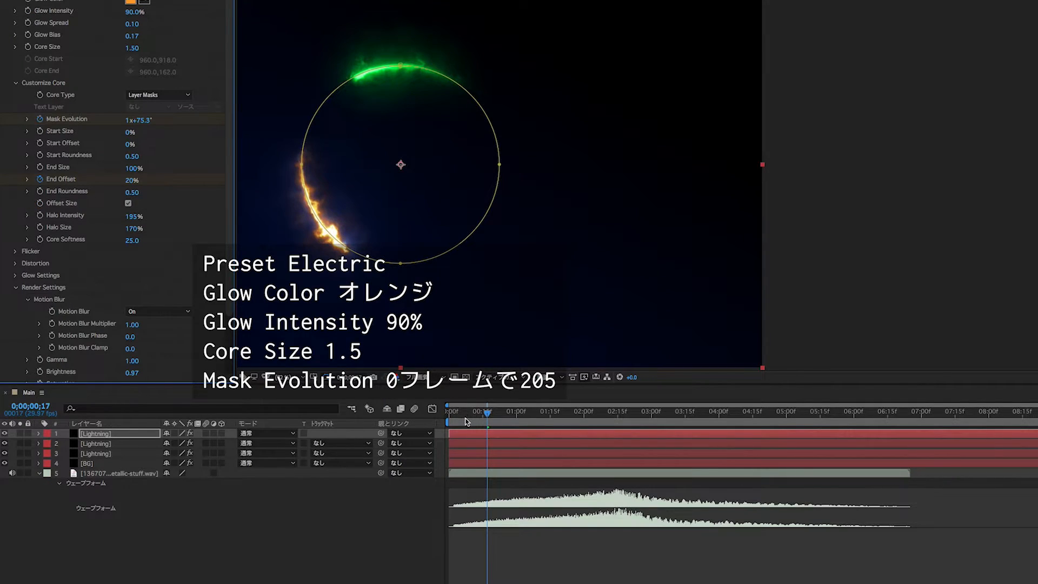
Set the orange layer's Mask Evolution to 205° at frame 0 and scrub ahead to check the three arcs
drag(465, 421, 446, 421)
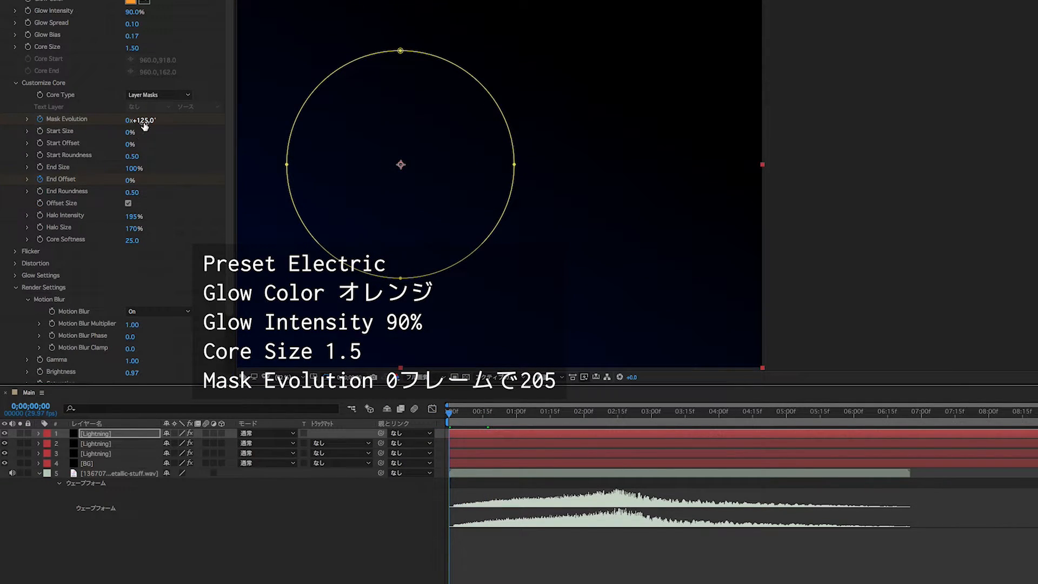
click(143, 121)
text(205)
key(Return)
drag(458, 416, 490, 420)
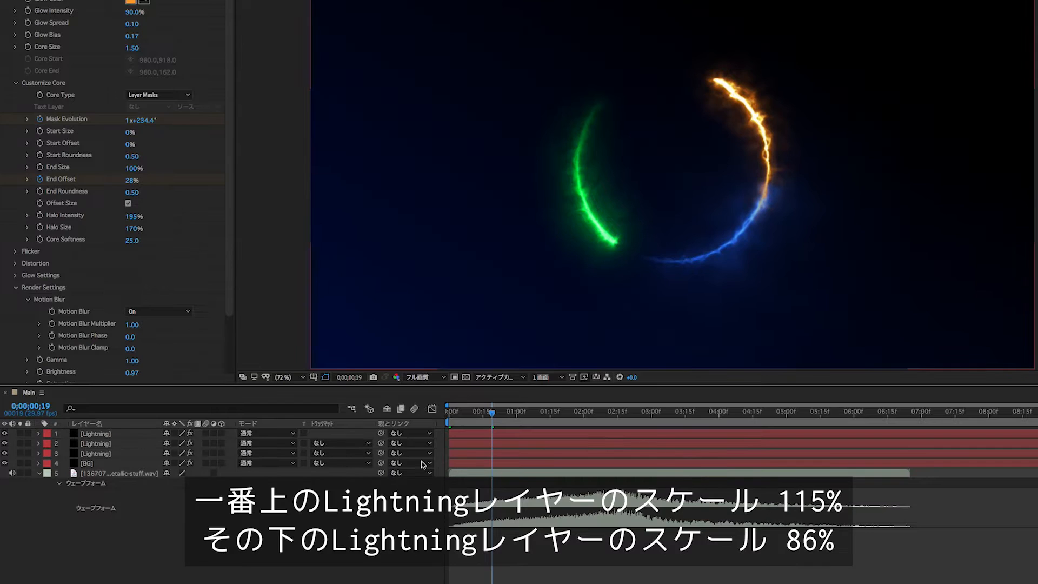
Scale the topmost, orange Lightning layer to 115%
click(113, 454)
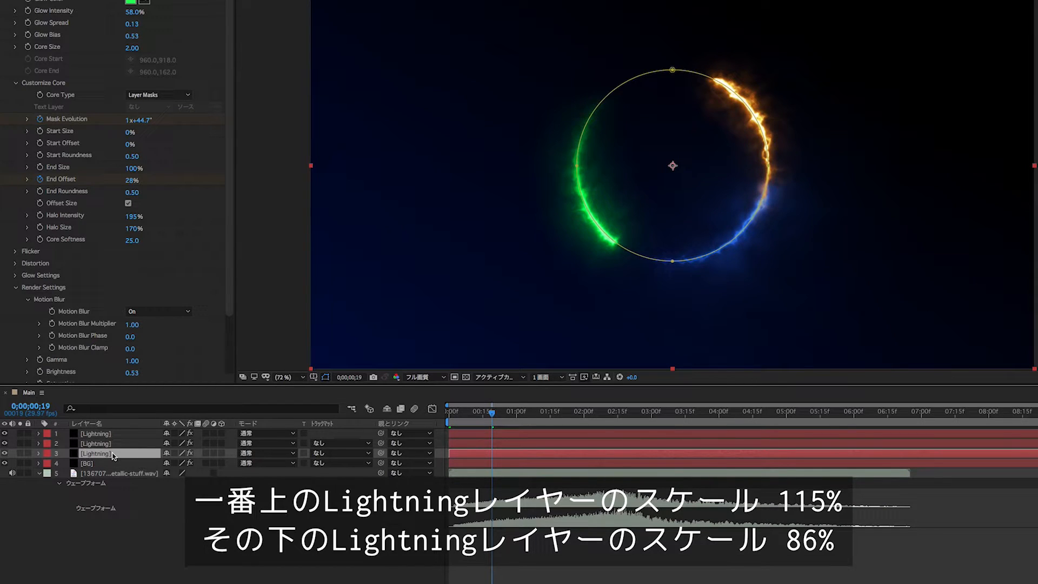
click(105, 434)
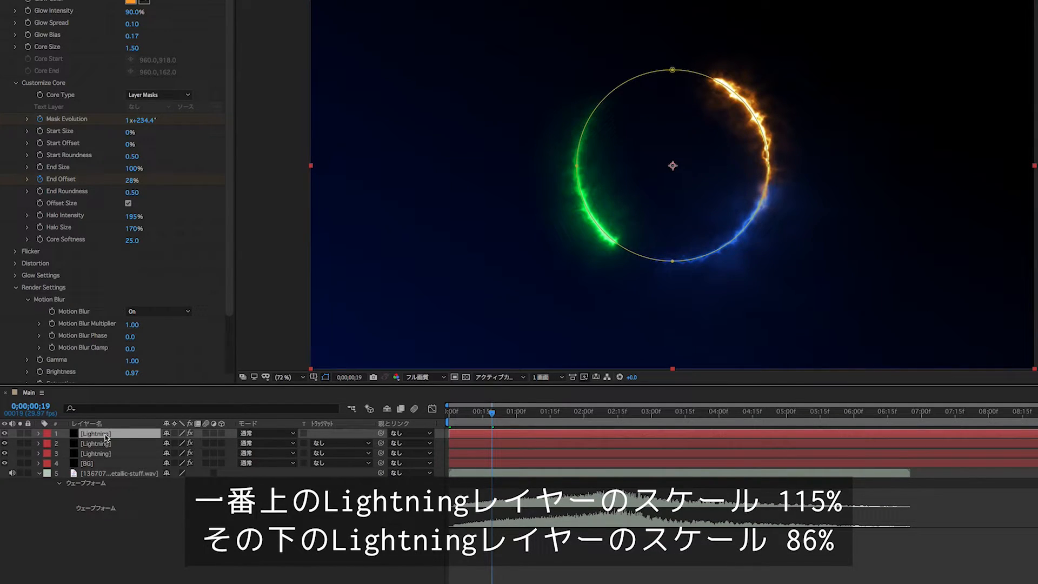
key(s)
click(182, 443)
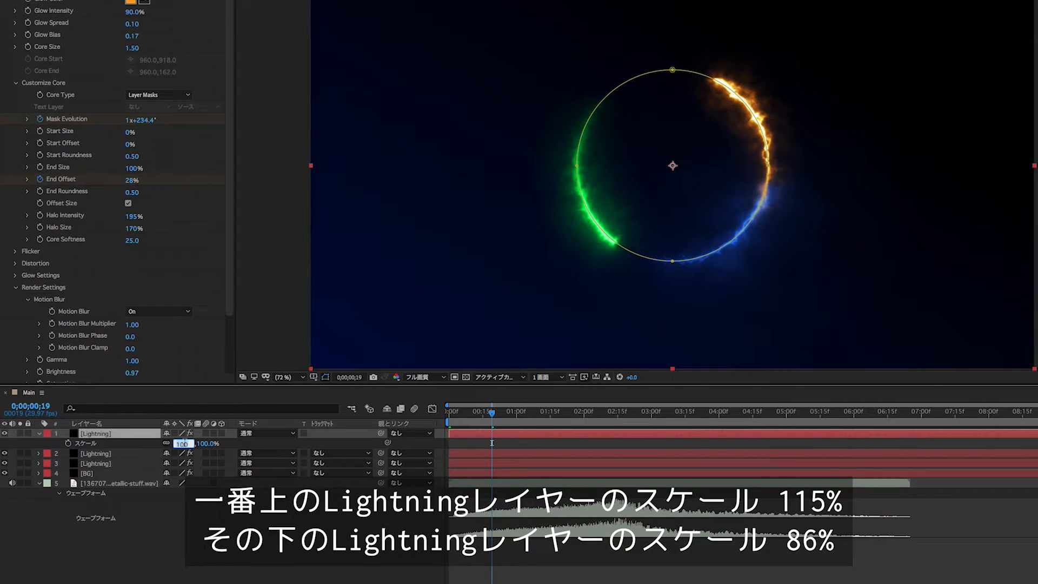
text(115)
key(Return)
Scale the second, blue Lightning layer to 86% and check the shrunken rings at 0;00;02;09
click(185, 452)
key(s)
click(182, 463)
drag(183, 468, 179, 467)
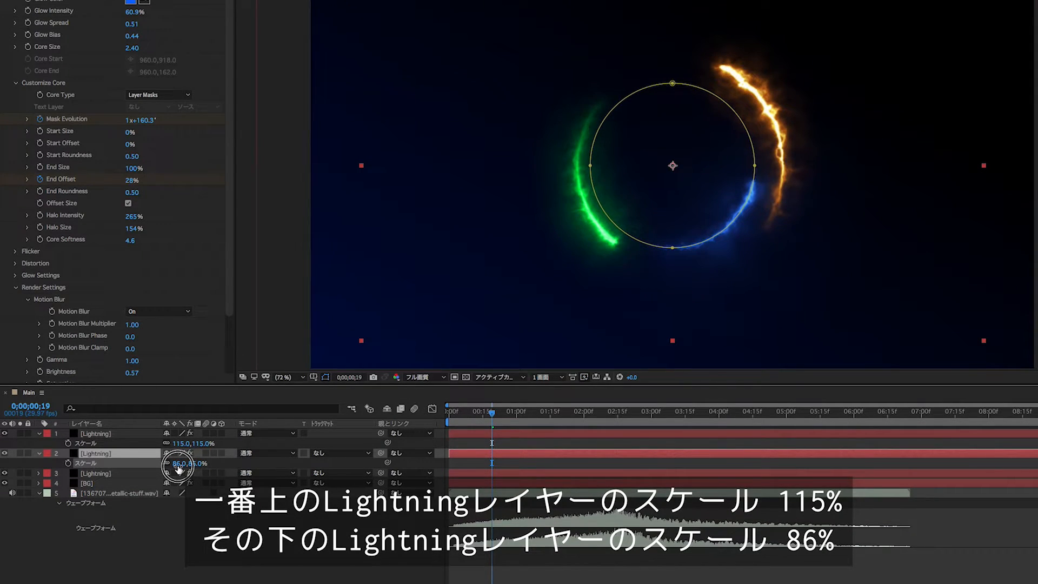
drag(492, 417, 604, 422)
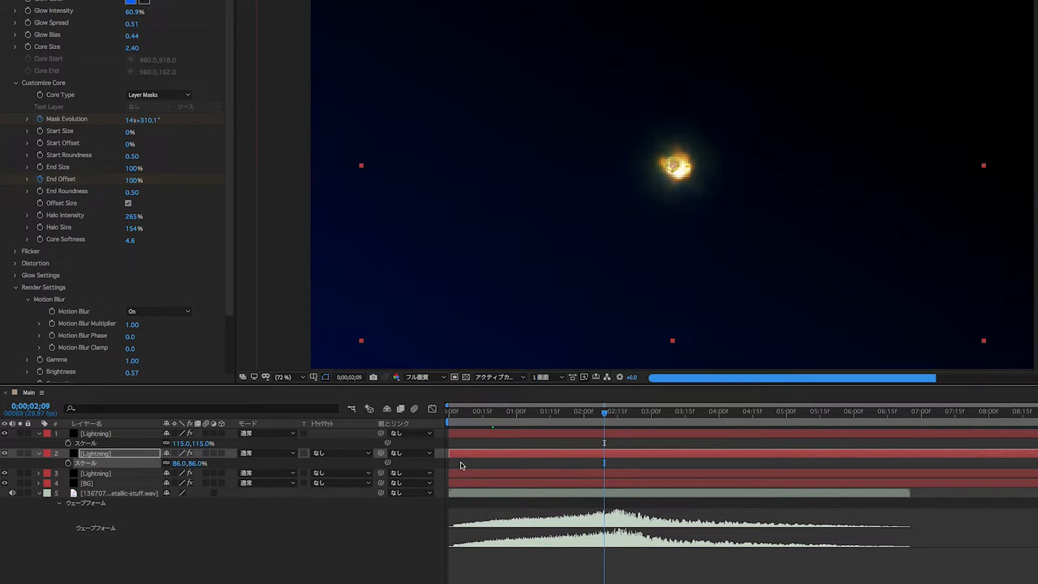
Collapse the scale properties and set the blending mode of all three Lightning layers to 比較(明)
click(40, 433)
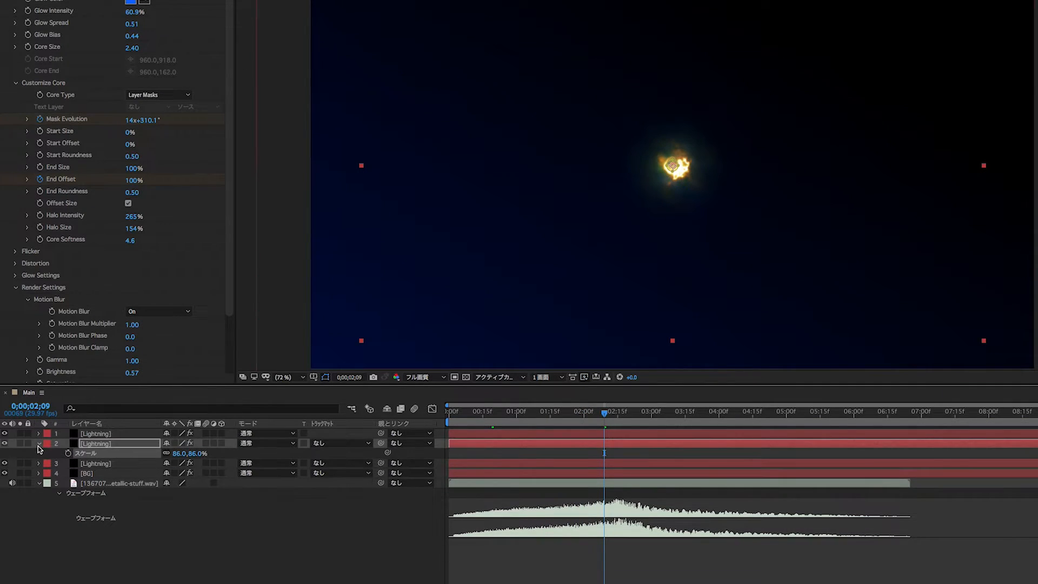
click(39, 444)
click(124, 434)
shift+click(124, 453)
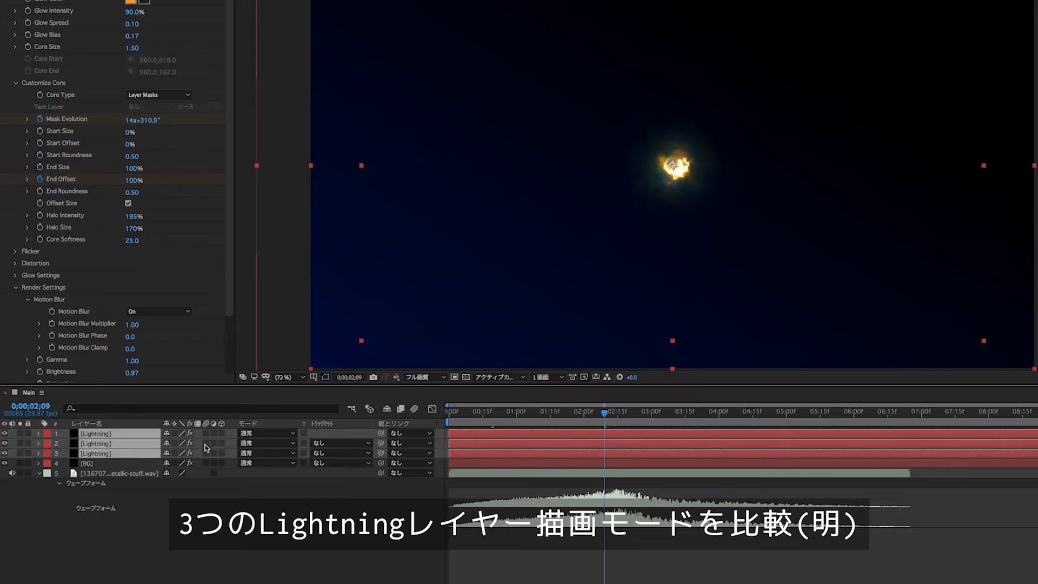
click(244, 443)
click(273, 340)
Precompose the three Lightning layers into a new composition named Lightning, moving all attributes into it
right_click(114, 454)
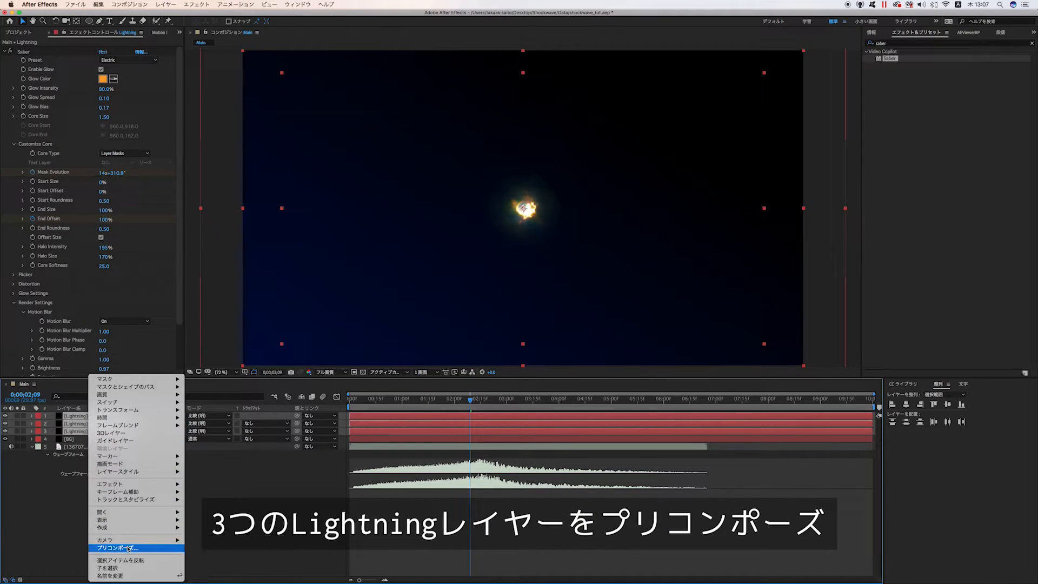
click(128, 548)
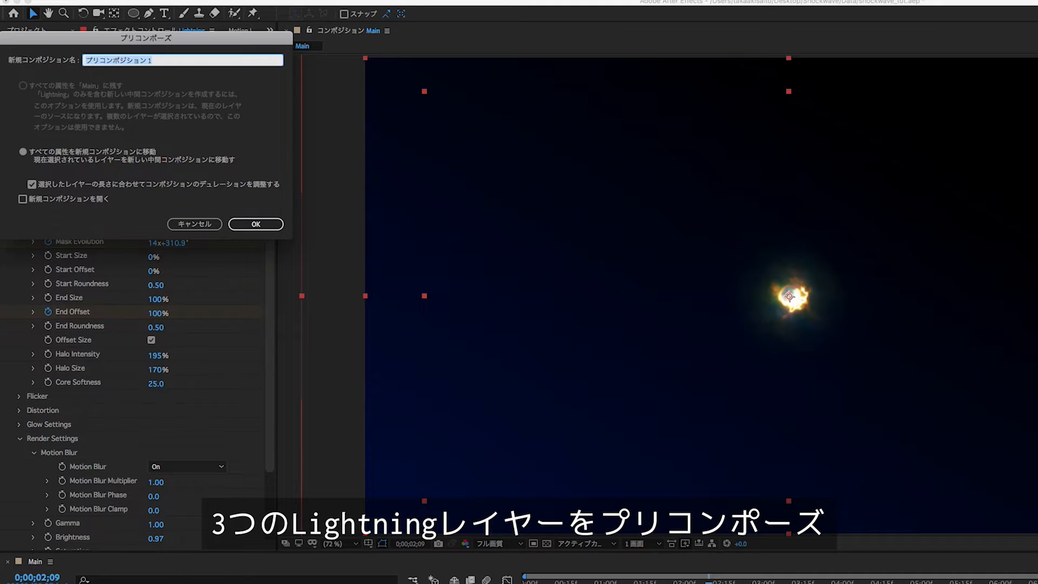
text(Lightning)
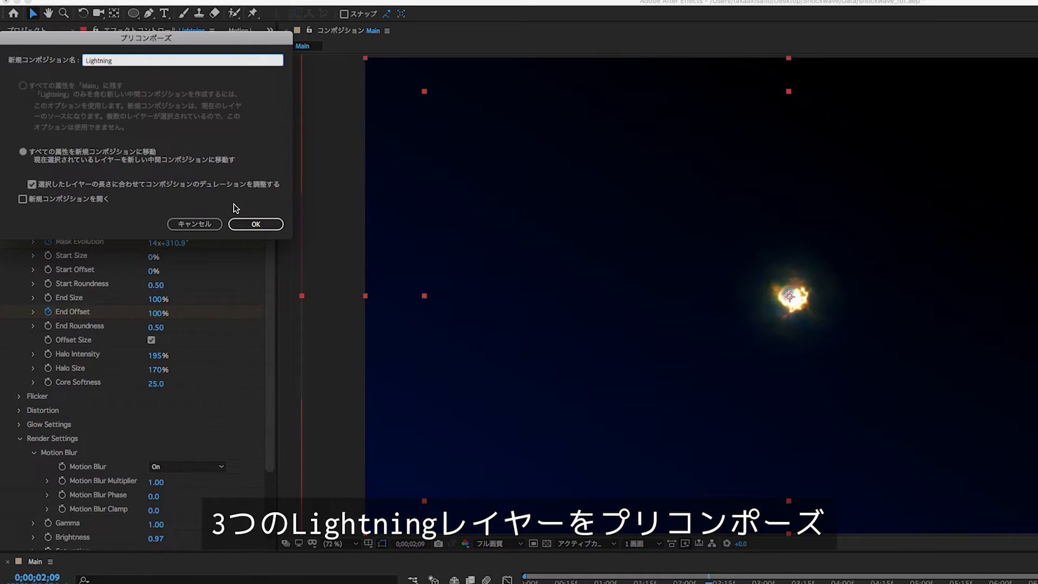
click(248, 224)
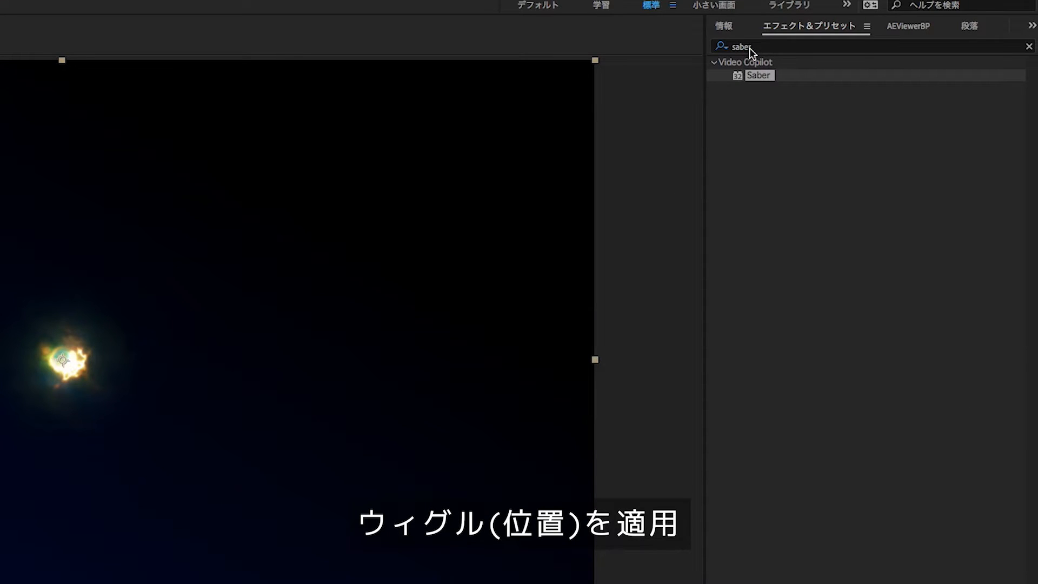
Find the ウィグル (位置) preset, apply it to the Lightning precomp and return the playhead to frame 0
click(890, 43)
drag(760, 49, 675, 46)
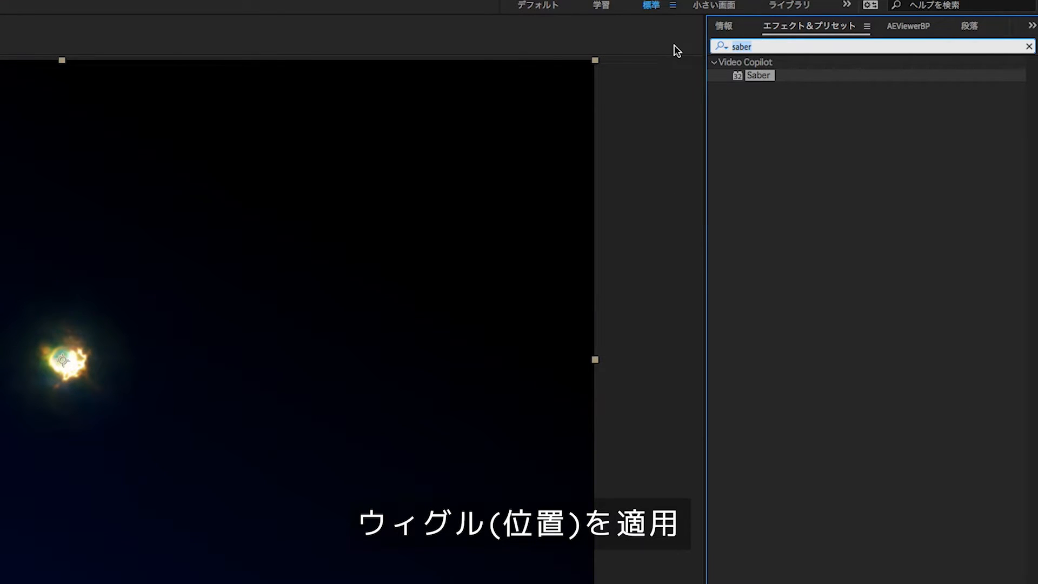
text(うい)
text(ぐる)
key(space)
key(Return)
key(BackSpace)
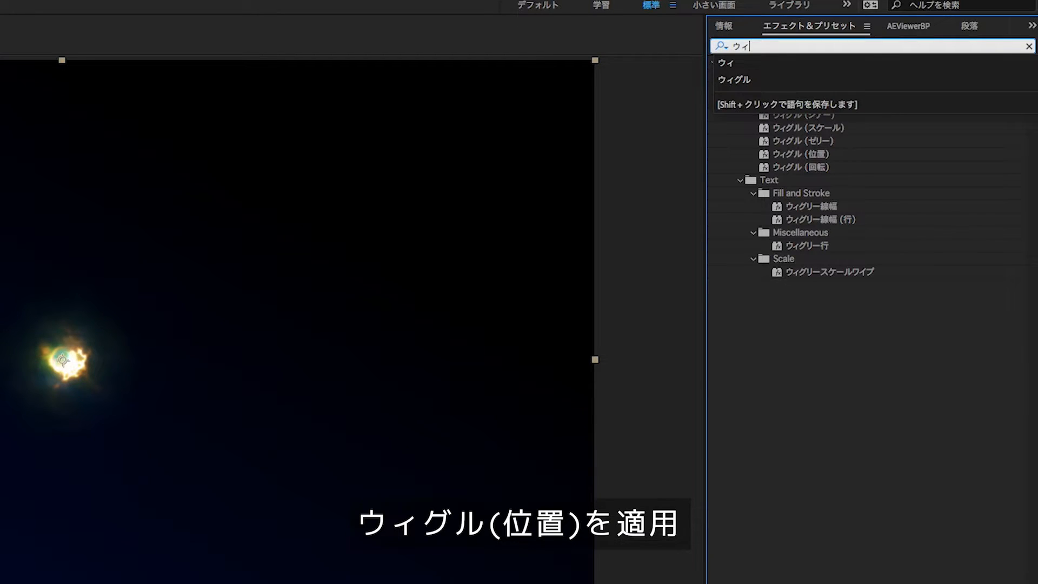
click(808, 154)
drag(825, 157, 120, 482)
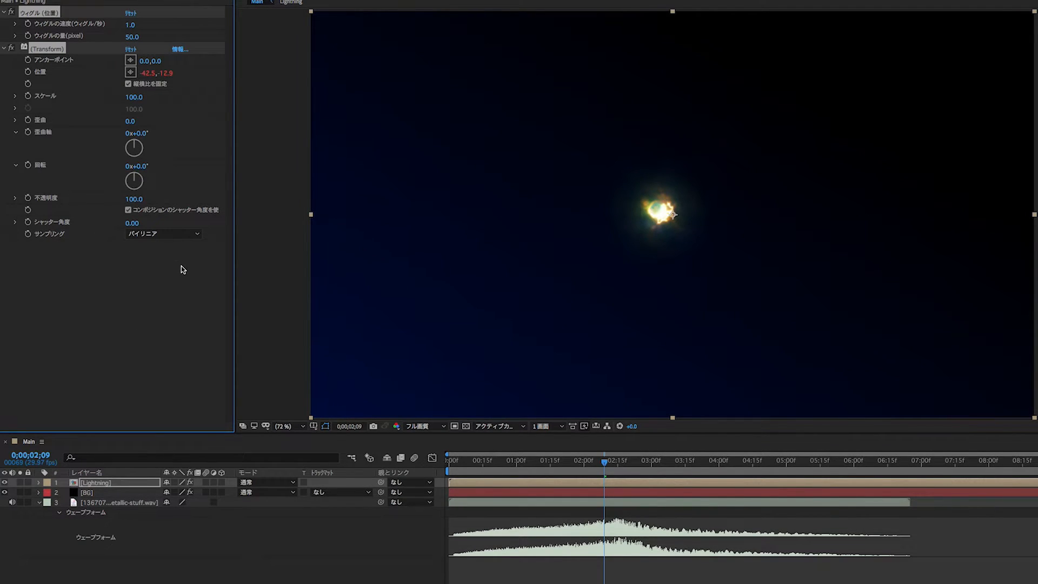
drag(561, 467, 415, 466)
click(413, 459)
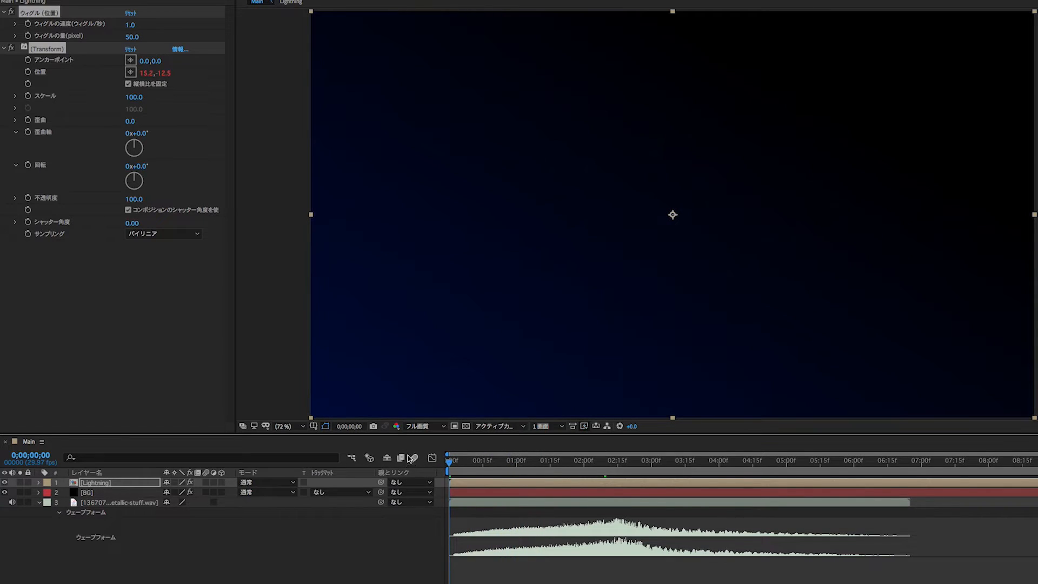
Set the Lightning precomp's wiggle speed and wiggle amount to 0 and start keyframing both at frame 0
click(130, 25)
text(0)
key(Return)
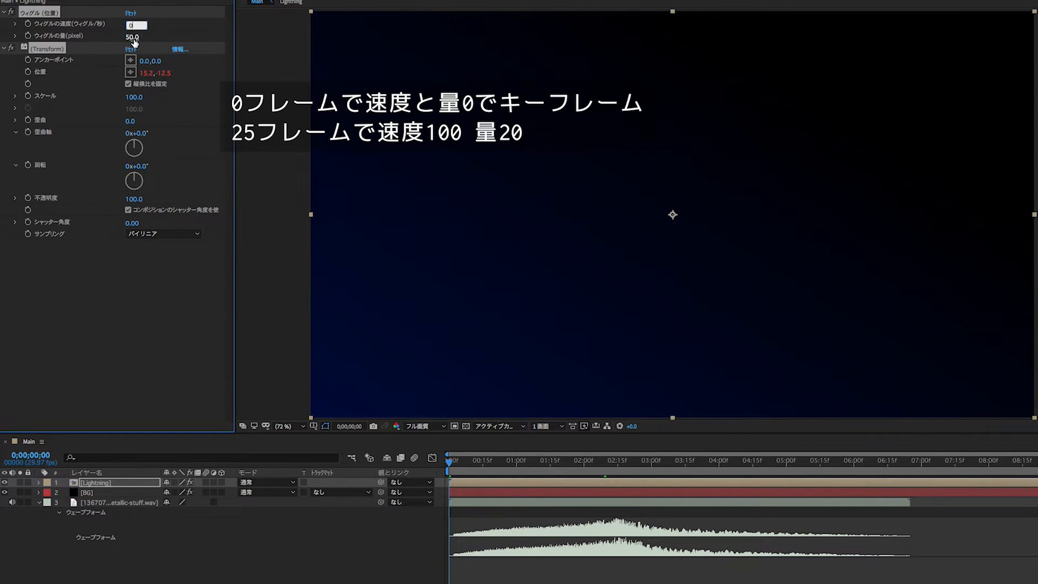
click(136, 38)
text(0)
key(Return)
click(27, 23)
click(28, 36)
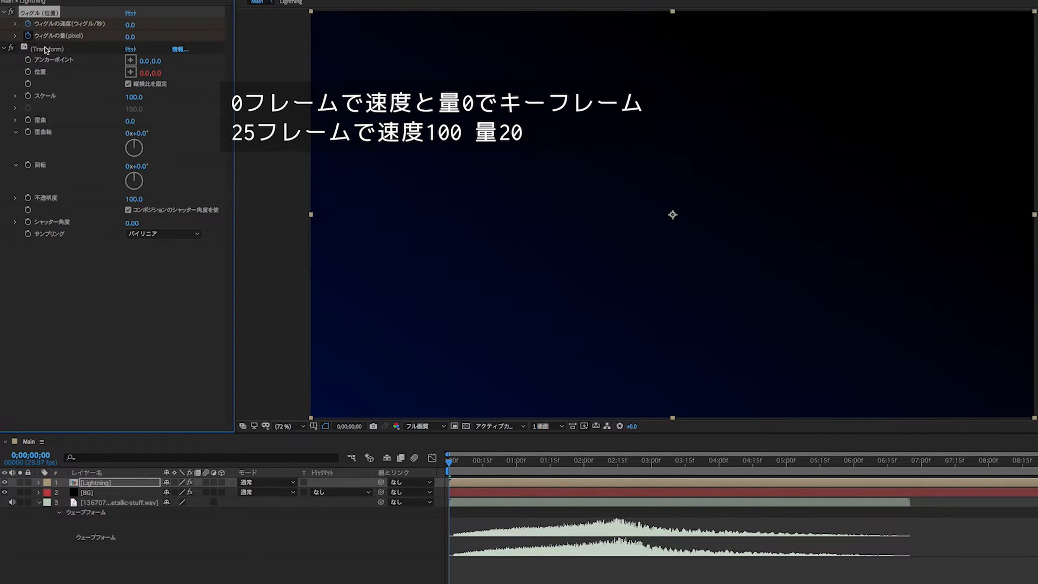
At frame 25, keyframe the wiggle speed at 100 and the wiggle amount at 20, and preview the animation
drag(479, 463, 507, 464)
click(130, 25)
key(Return)
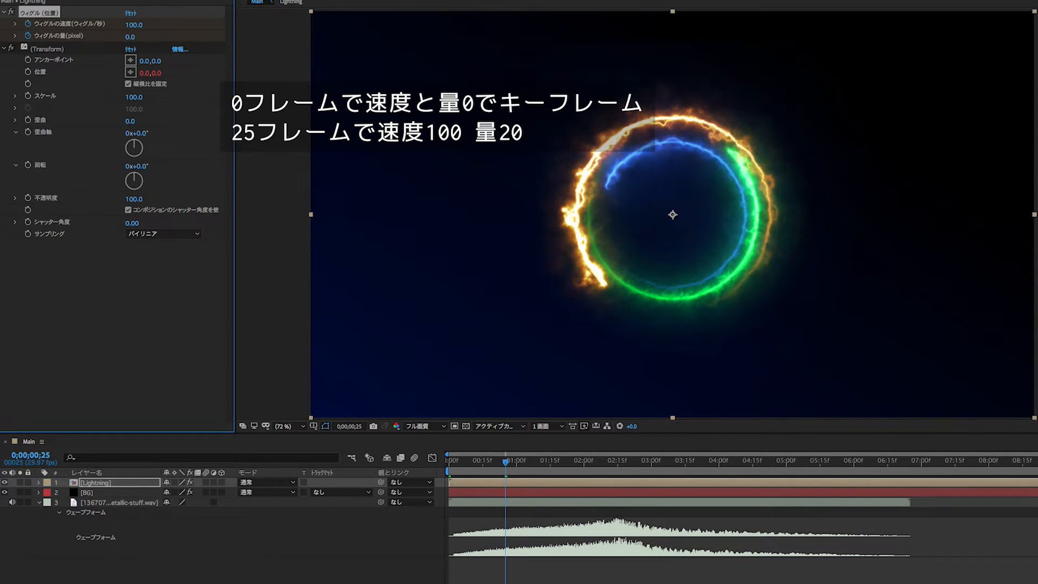
click(134, 35)
text(20)
key(Return)
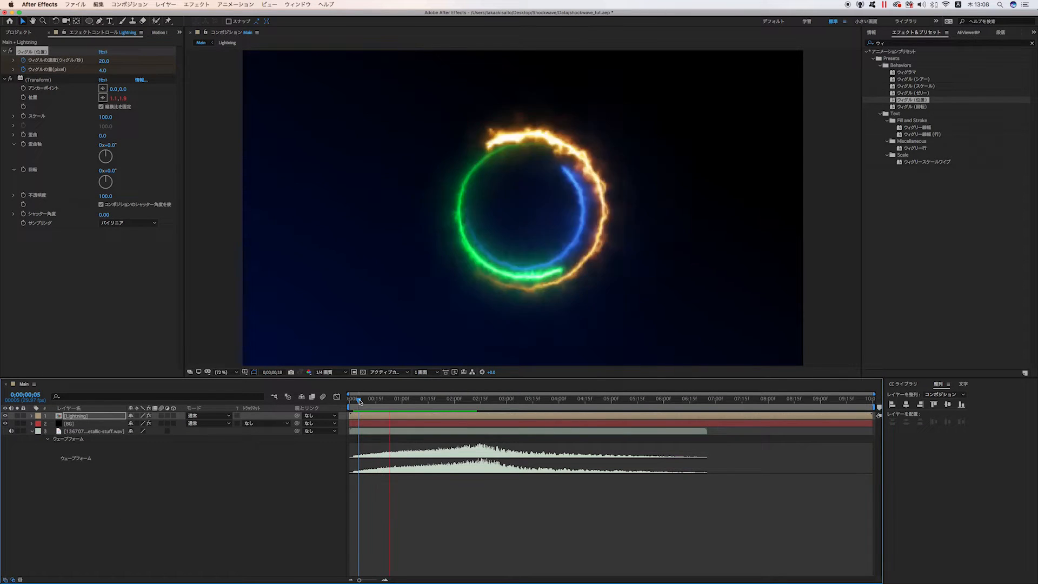
key(space)
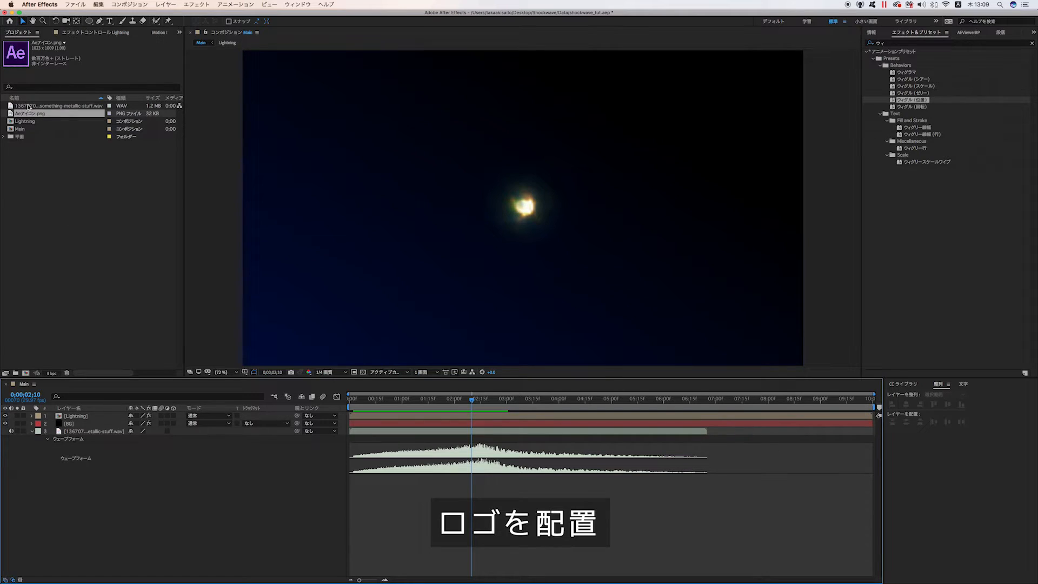
Place Aeアイコン.png above the Lightning layer in the Main composition and scale it to 23%
drag(35, 117, 101, 416)
drag(100, 416, 100, 415)
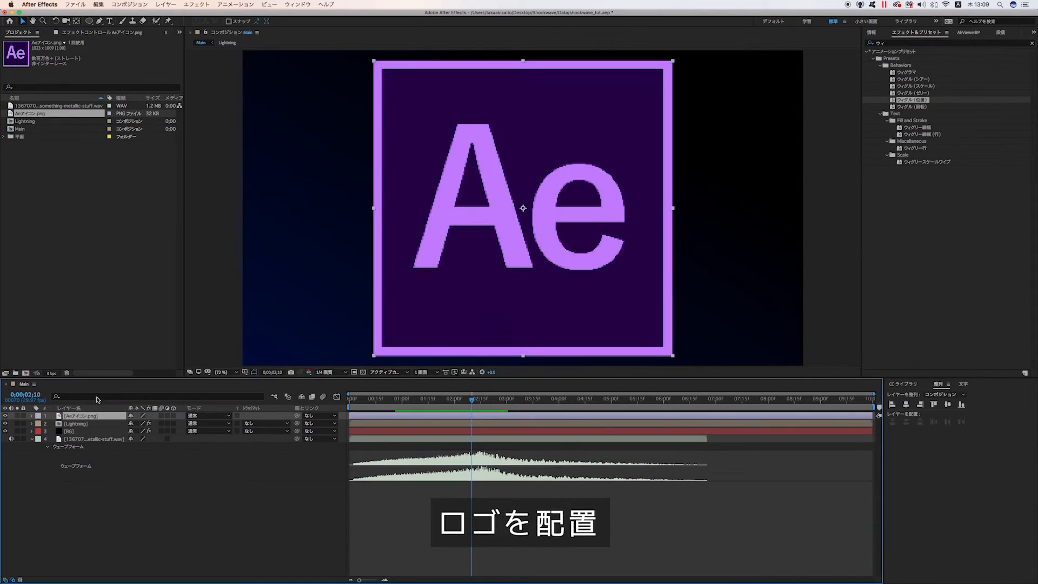
key(s)
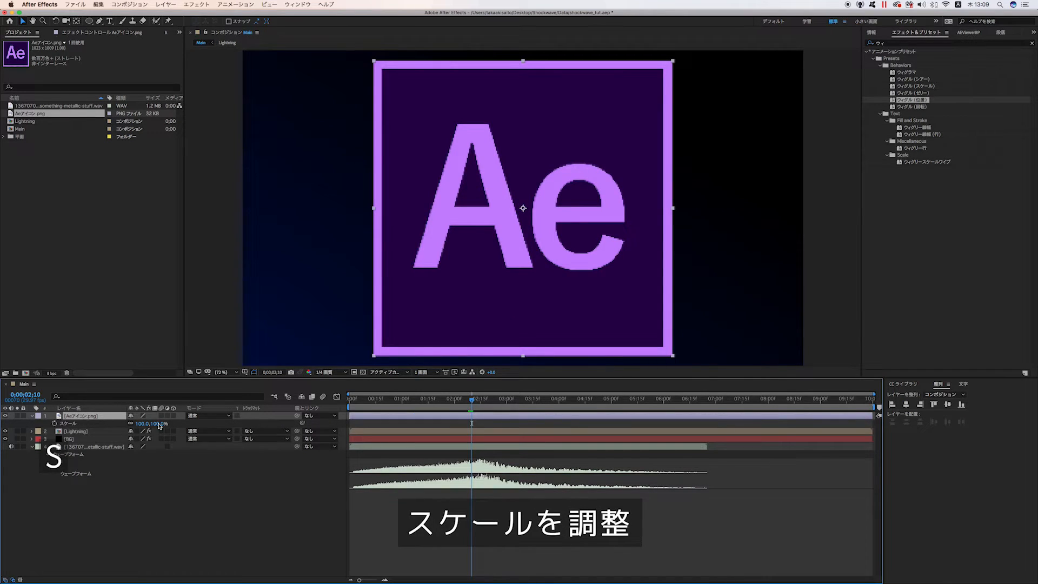
click(158, 423)
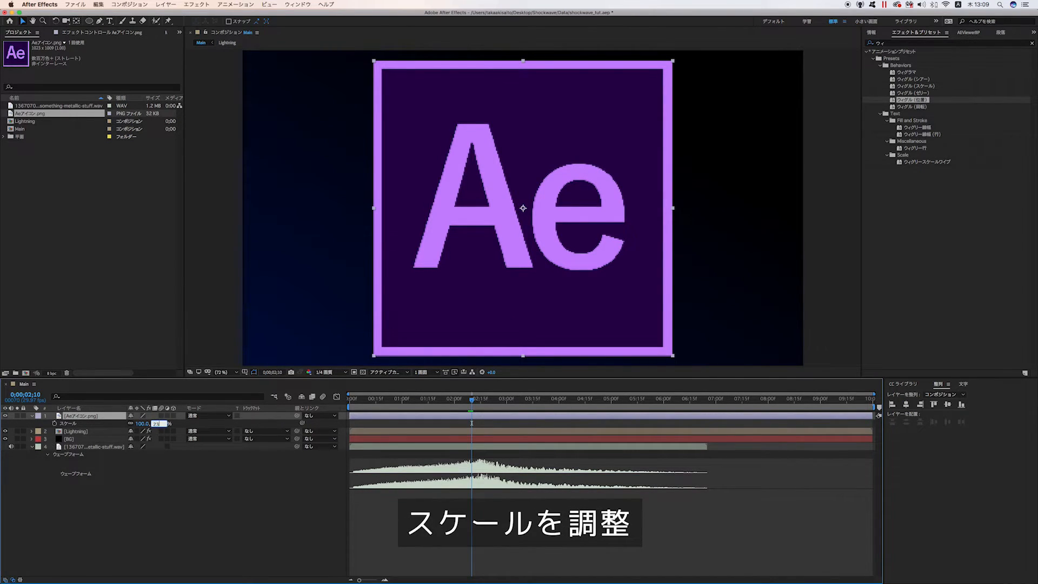
key(Return)
Precompose the icon layer into a new composition named Logo, moving all attributes into it
right_click(117, 415)
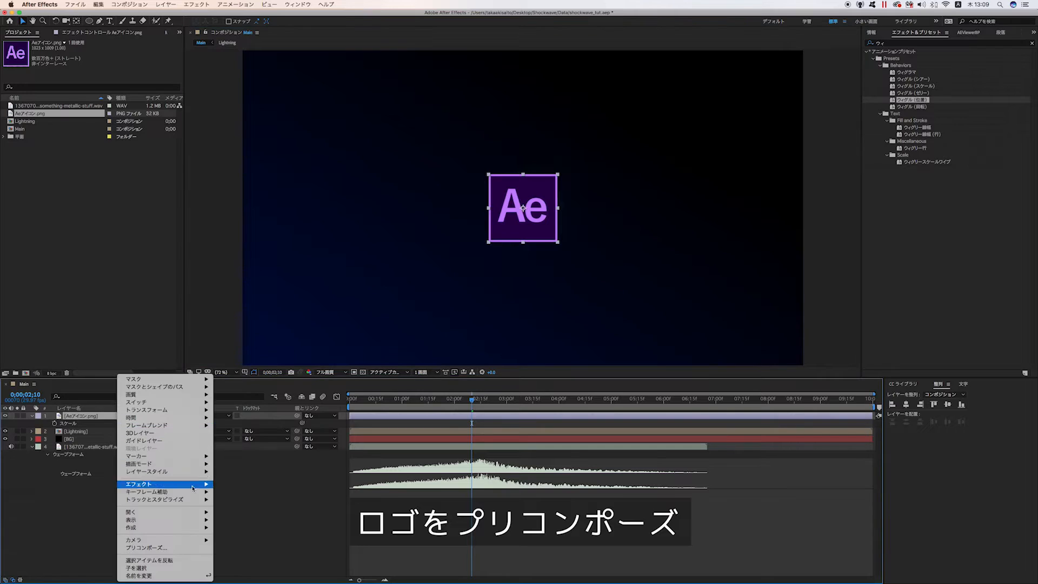
click(173, 547)
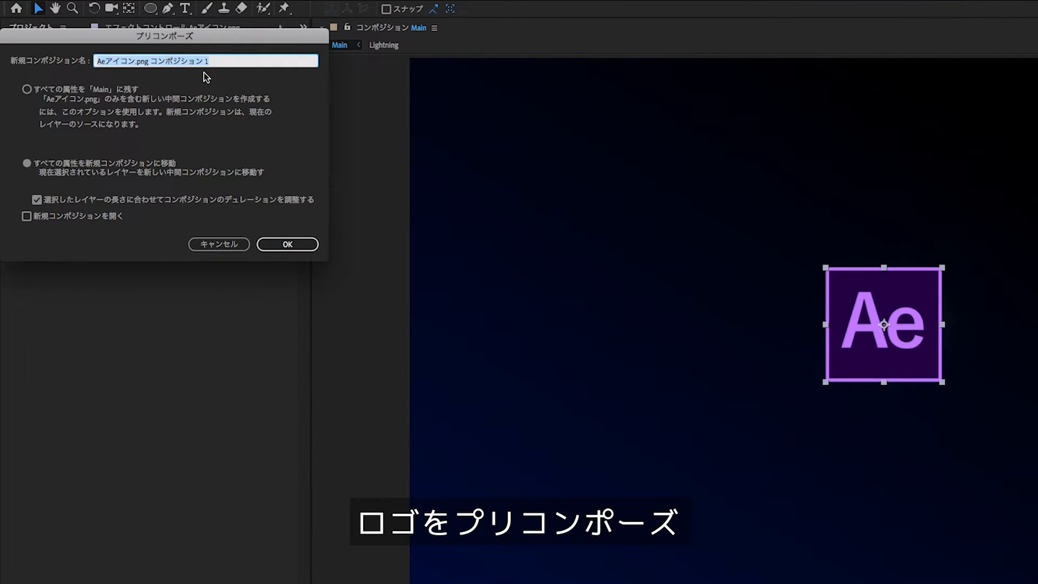
text(Logo)
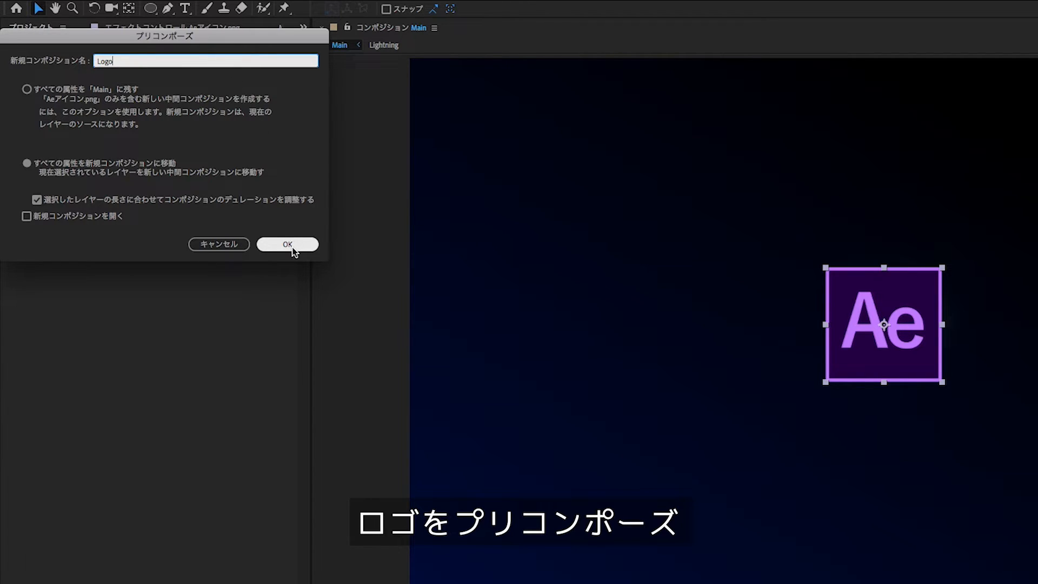
click(291, 247)
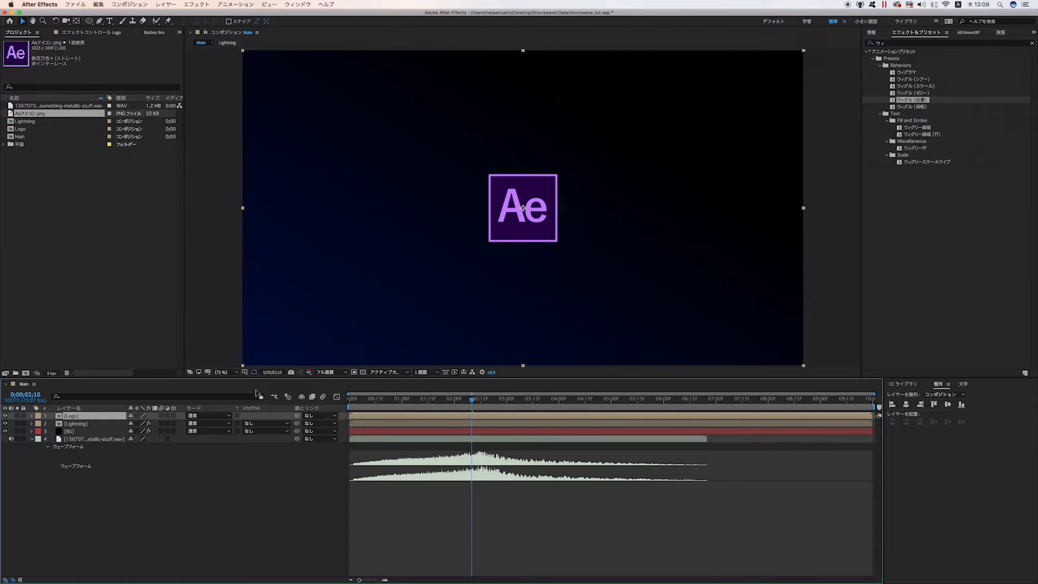
Trim the Logo layer to start at 0;00;02;10 and keyframe its scale at 0% on that frame
key(alt+bracketleft)
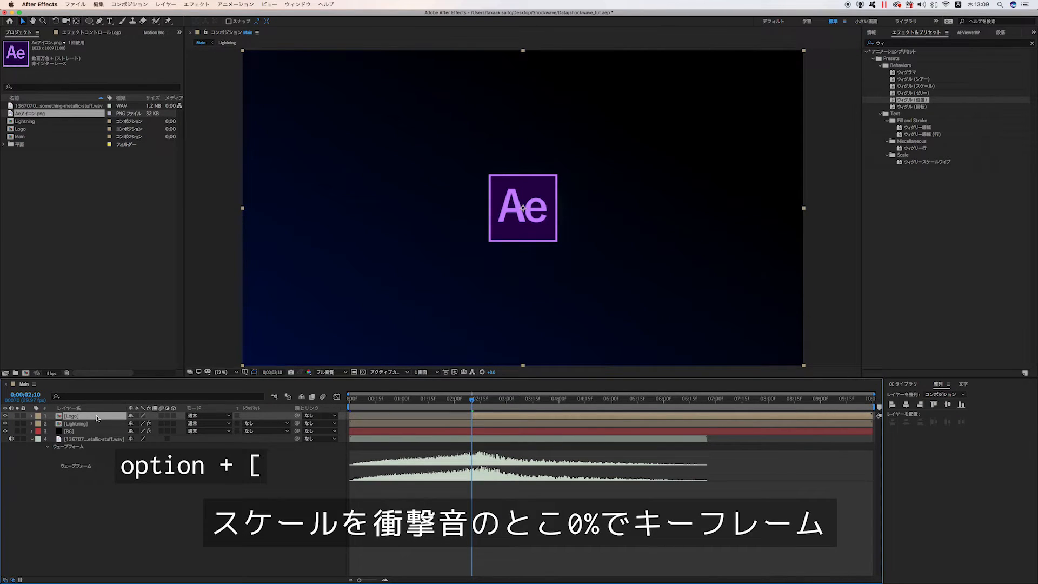
key(s)
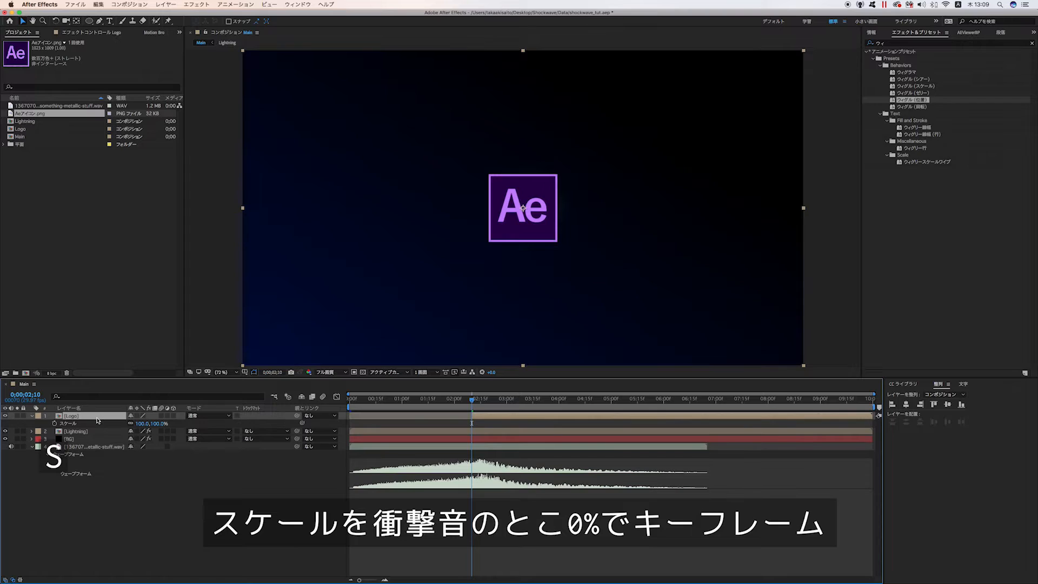
click(144, 424)
text(0)
key(Return)
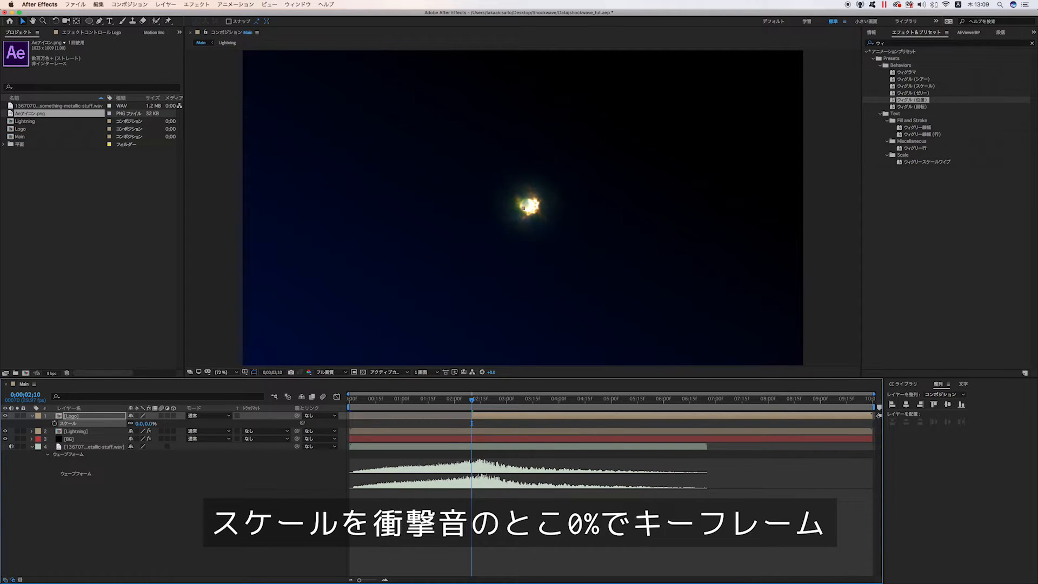
click(54, 423)
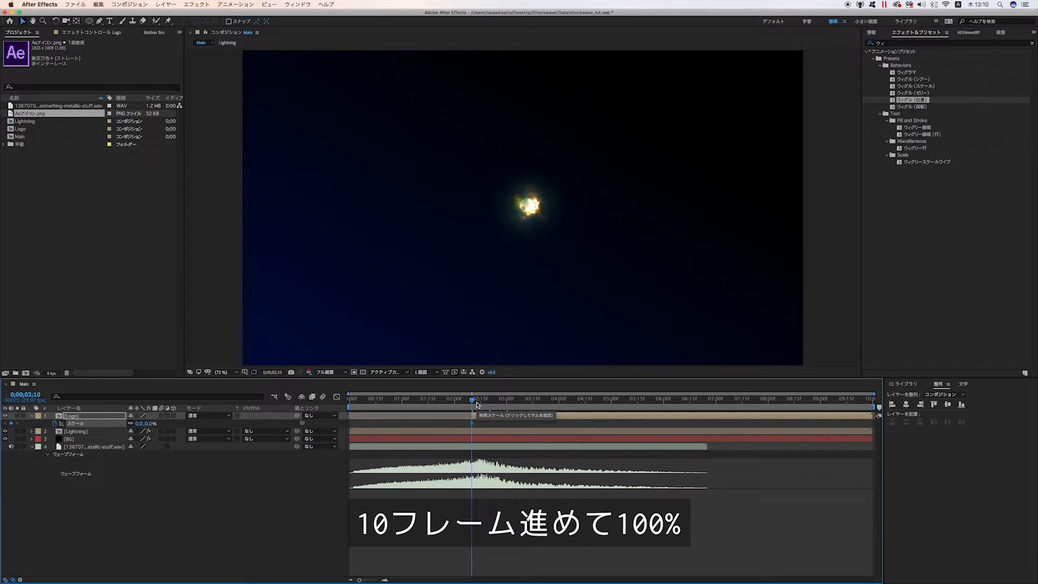
Keyframe the Logo layer's scale at 100% on 0;00;02;20 and at 110% two frames earlier, on 0;00;02;18
key(shift+Page_Down)
click(142, 423)
text(100)
key(Return)
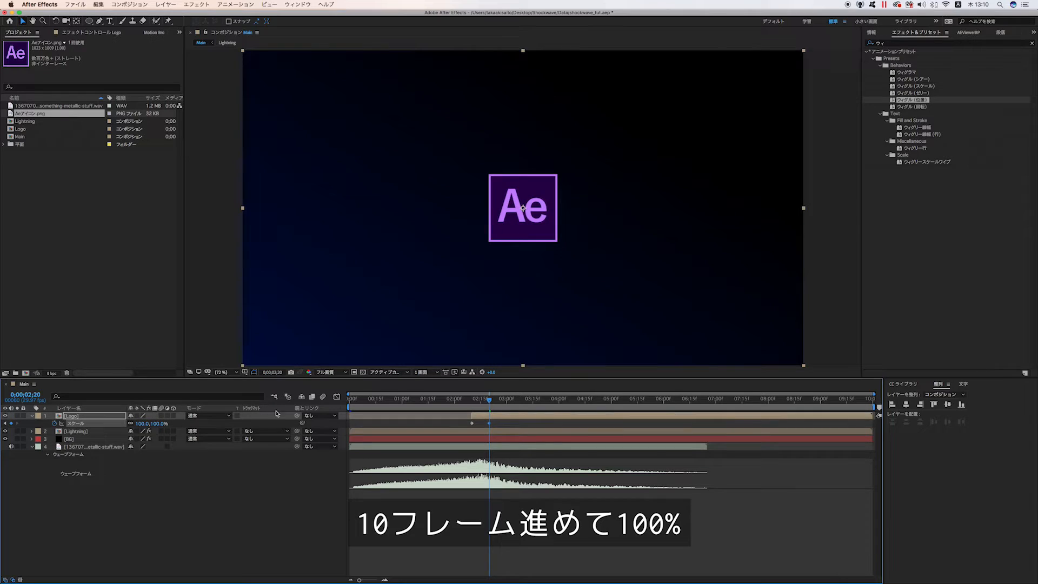
key(Page_Up)
key(Page_Up)
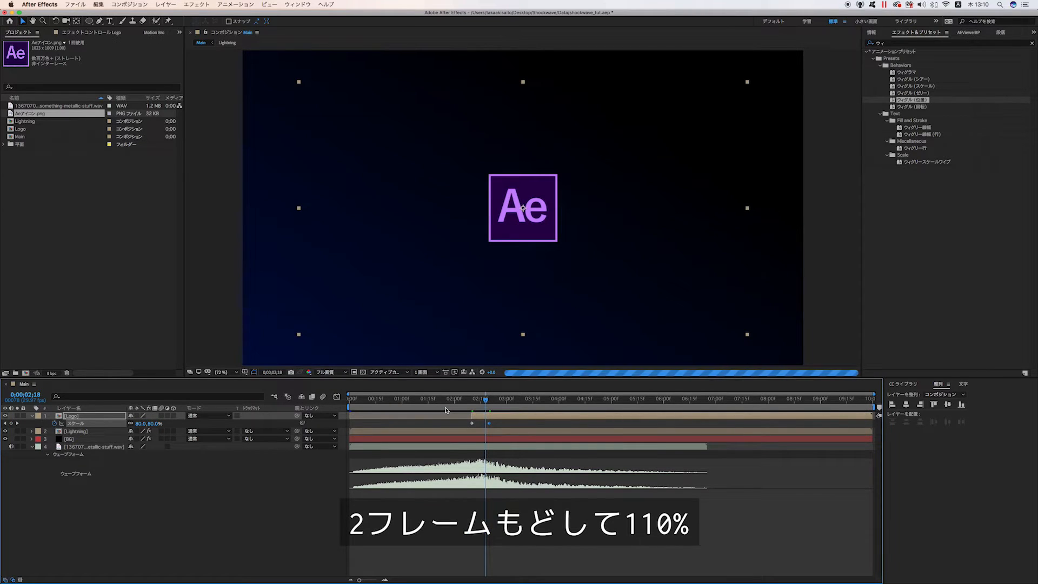
click(153, 424)
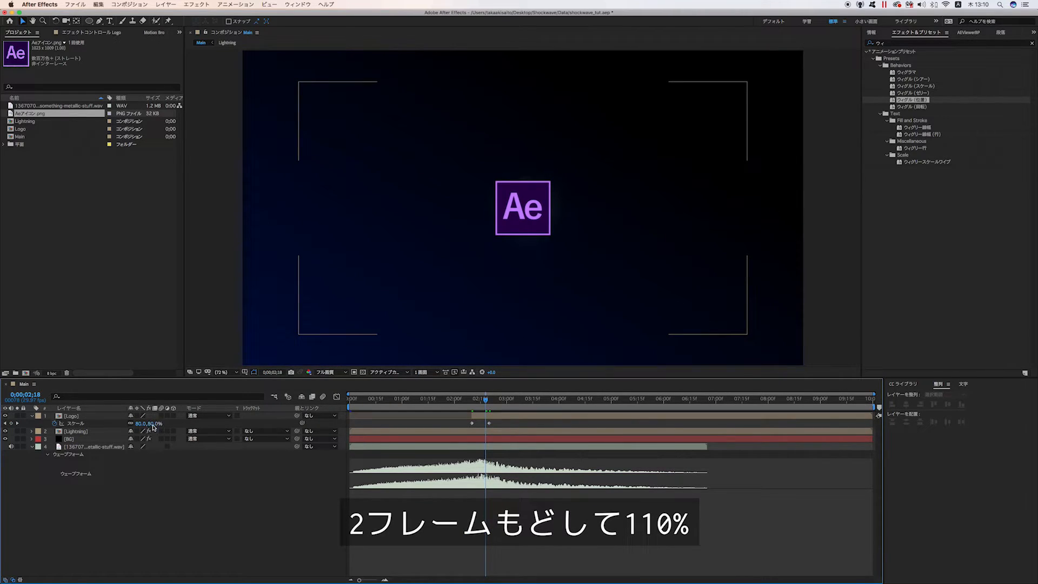
key(Return)
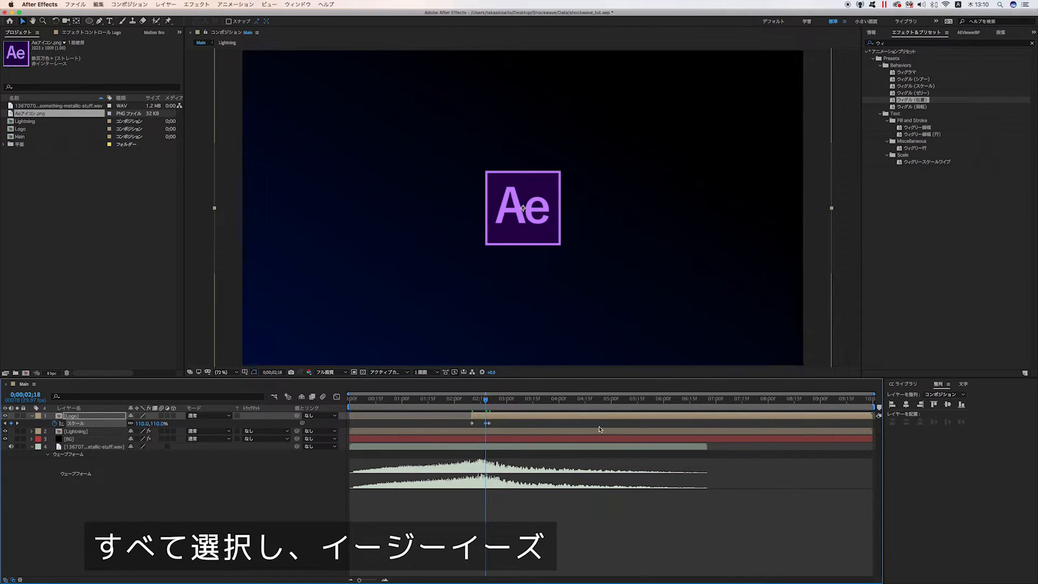
Apply Easy Ease to all three scale keyframes of the Logo layer
drag(503, 428, 462, 425)
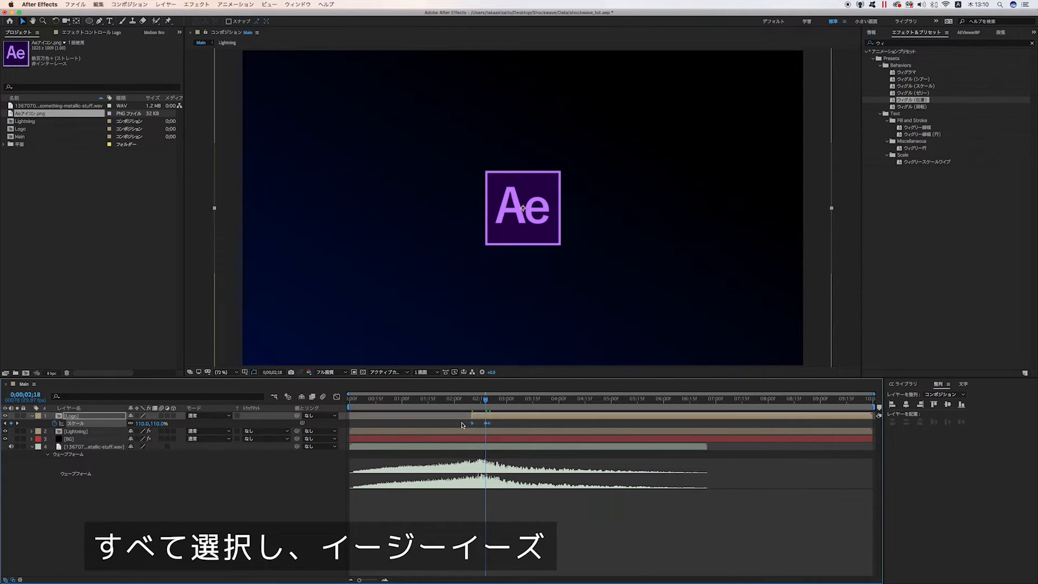
right_click(489, 424)
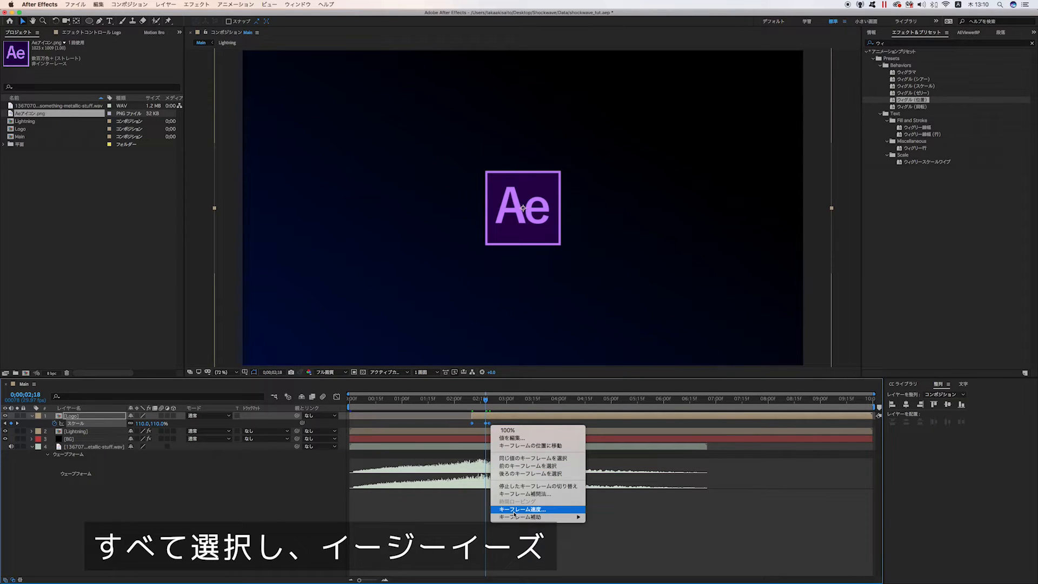
mouse_move(517, 518)
click(612, 514)
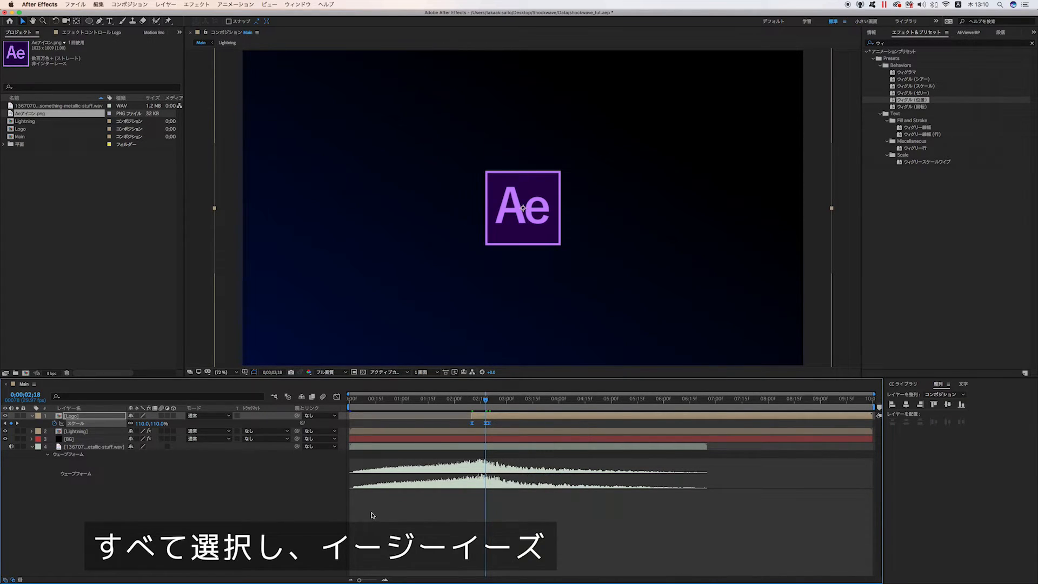
Lower the composition's preview resolution to 1/4 and play back the logo reveal
click(450, 399)
click(329, 373)
click(330, 412)
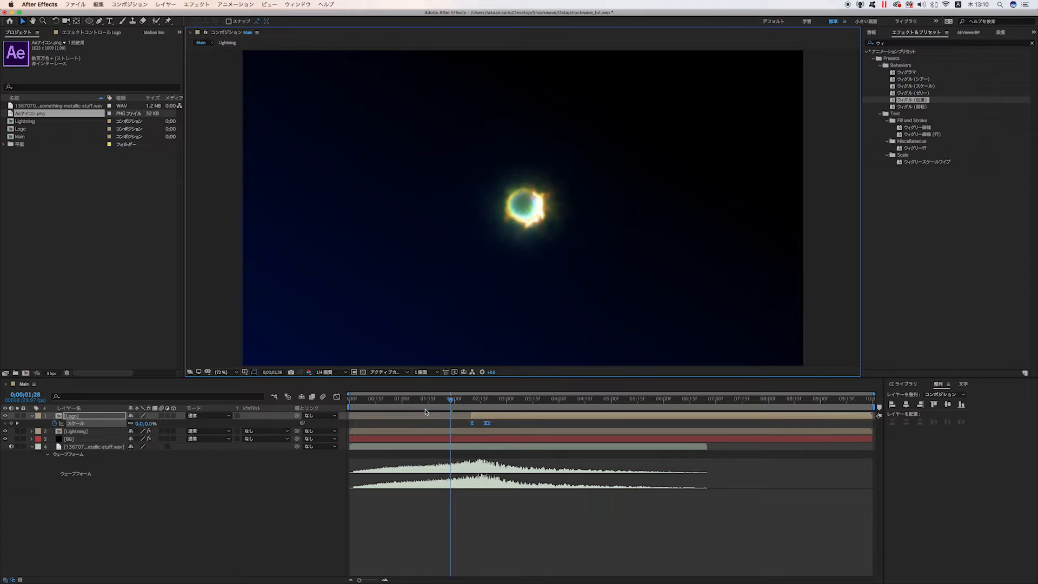
key(space)
click(415, 400)
key(space)
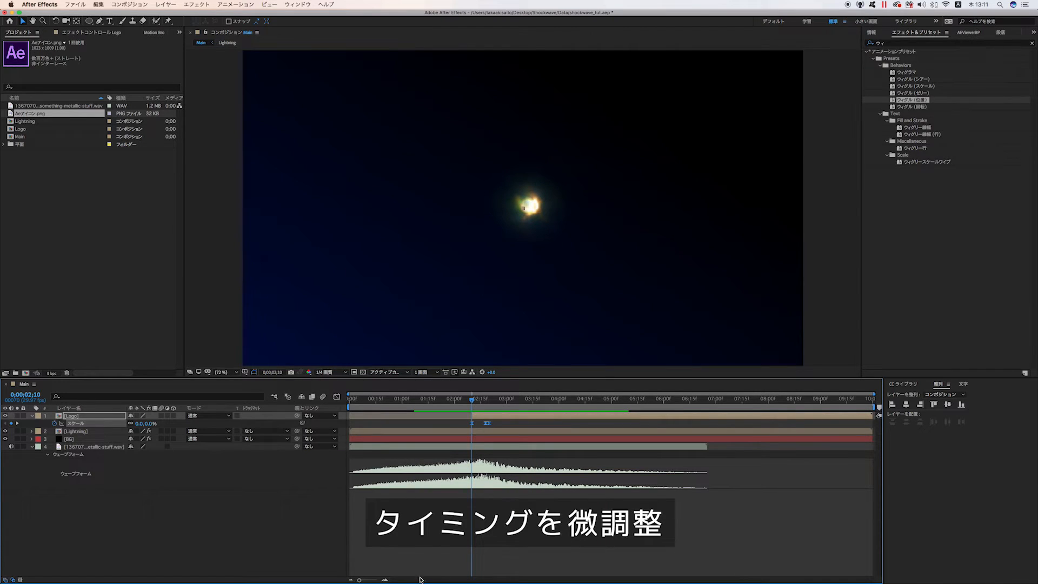
Shift the Logo layer one frame earlier, to start at 0;00;02;09, and play back the timing
drag(364, 581, 374, 580)
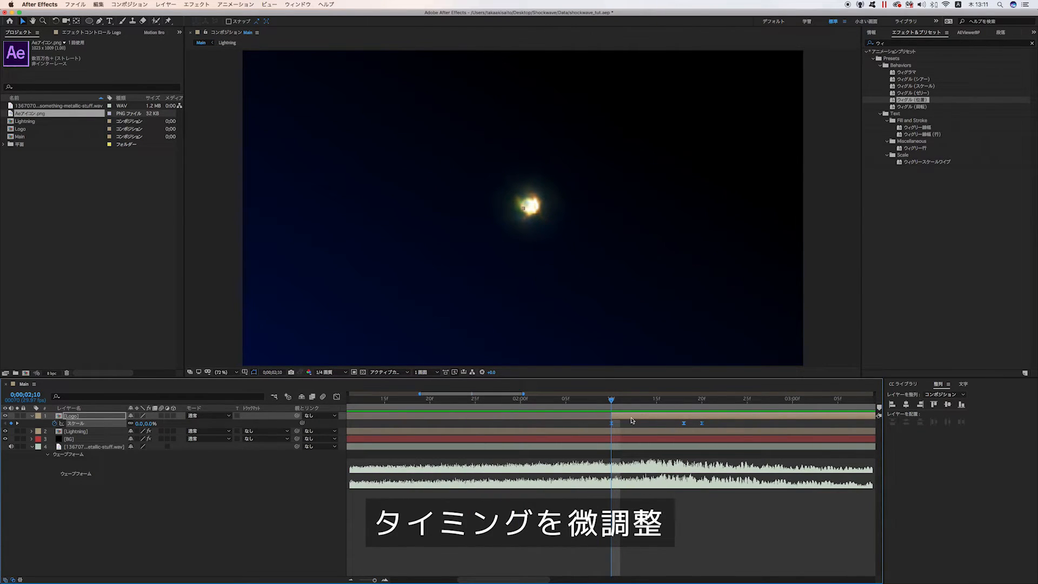
drag(631, 420, 622, 420)
click(421, 404)
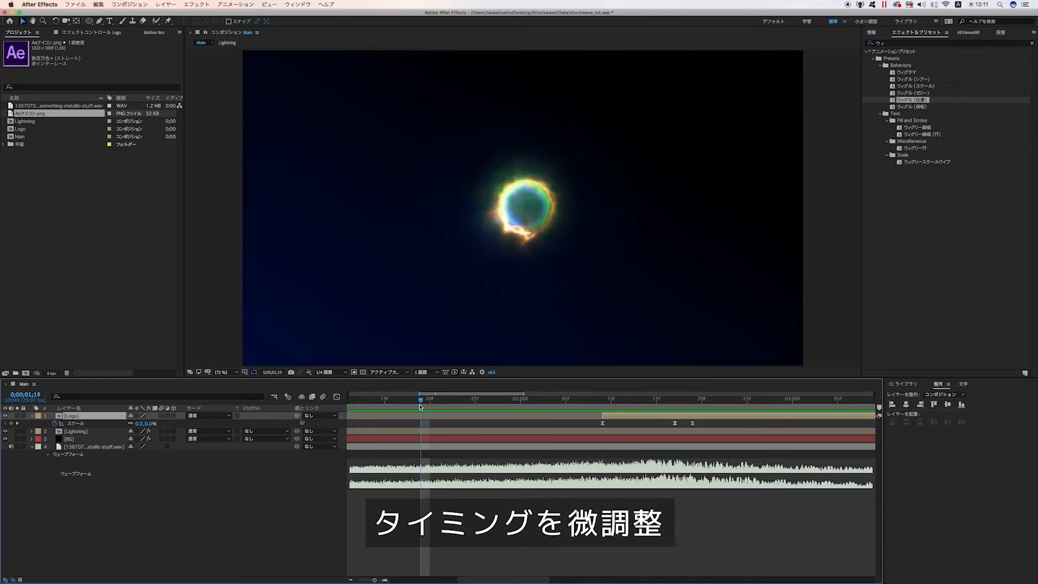
key(space)
key(space)
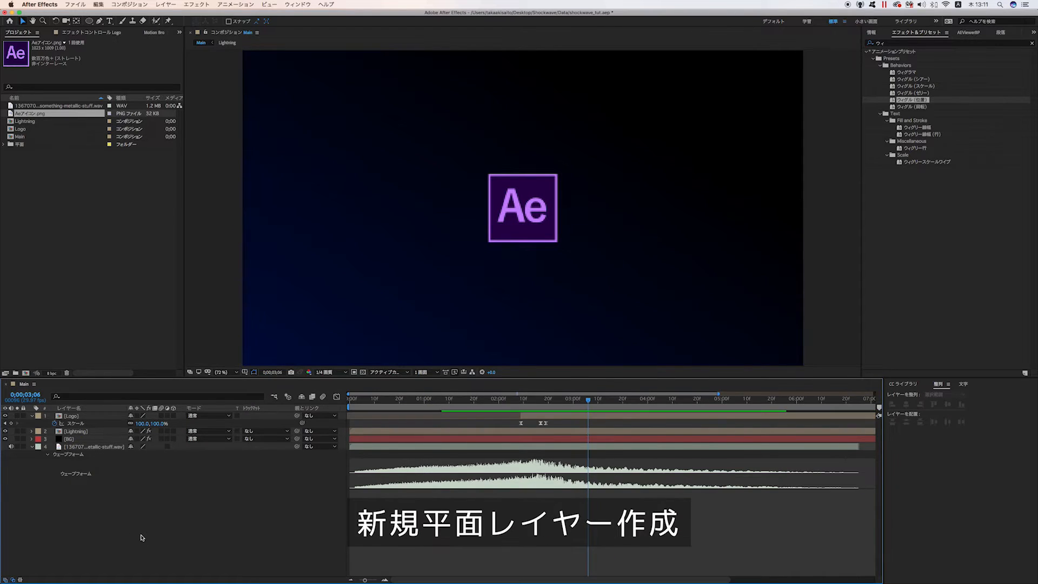
Create a black 1920 × 1080 px solid layer named Shockwave in the Main composition
right_click(143, 533)
mouse_move(189, 496)
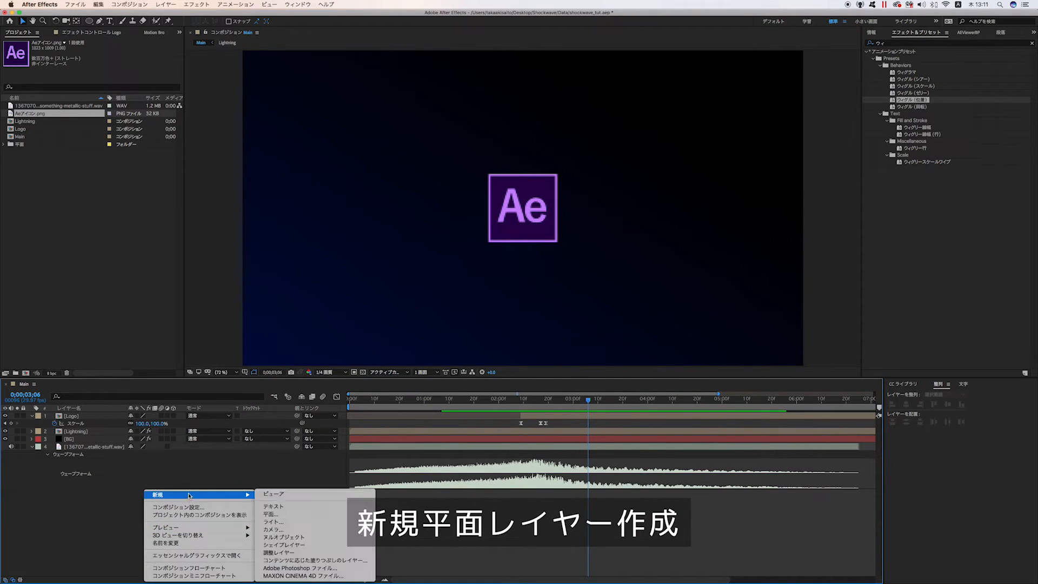
click(298, 514)
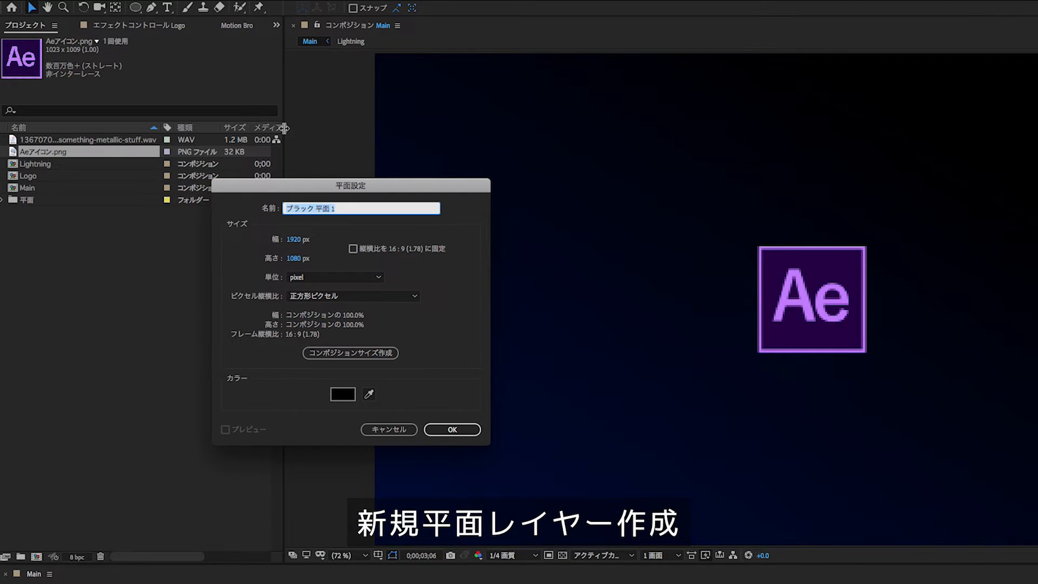
text(Shockwave)
click(438, 430)
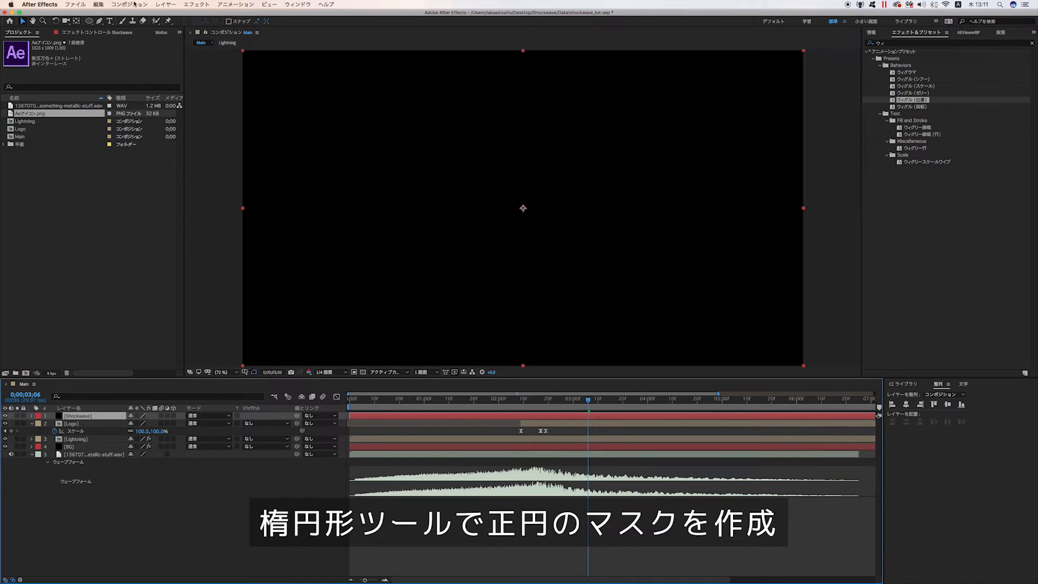
Draw a perfectly circular mask centred on the Shockwave solid with the Ellipse tool and set its mask mode to なし
click(89, 21)
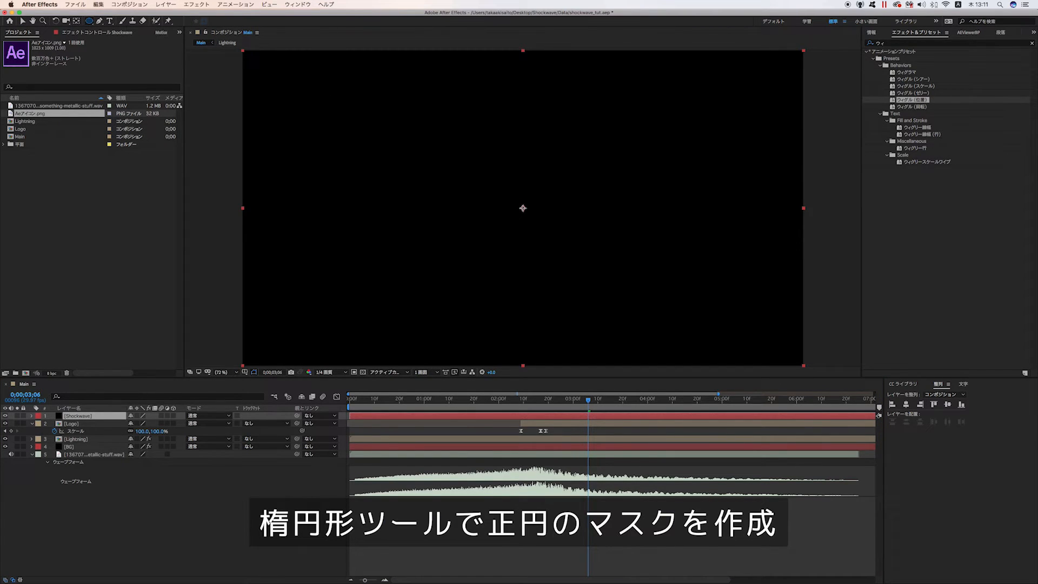
drag(522, 207, 594, 299)
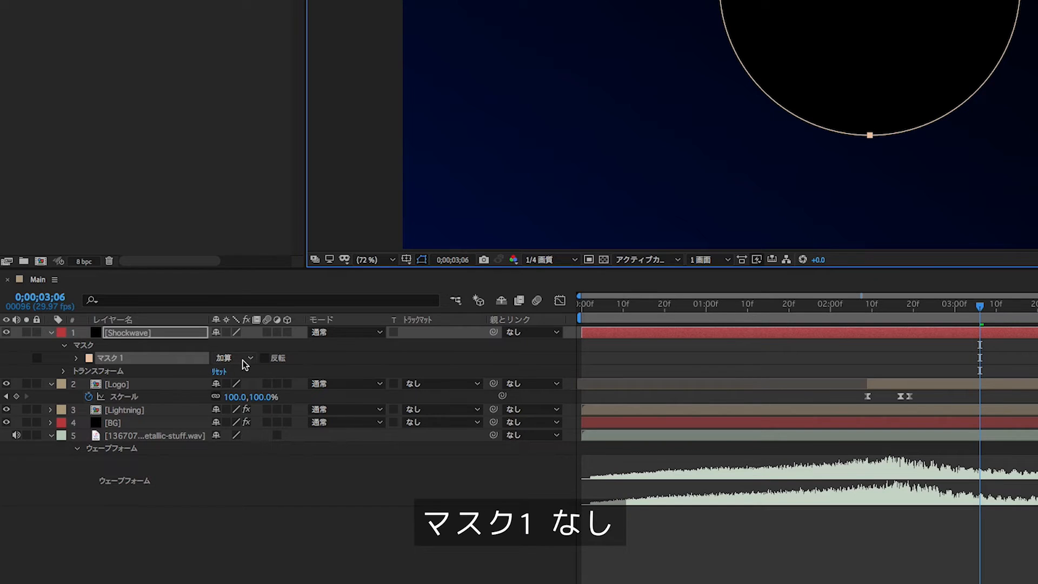
click(141, 431)
click(235, 371)
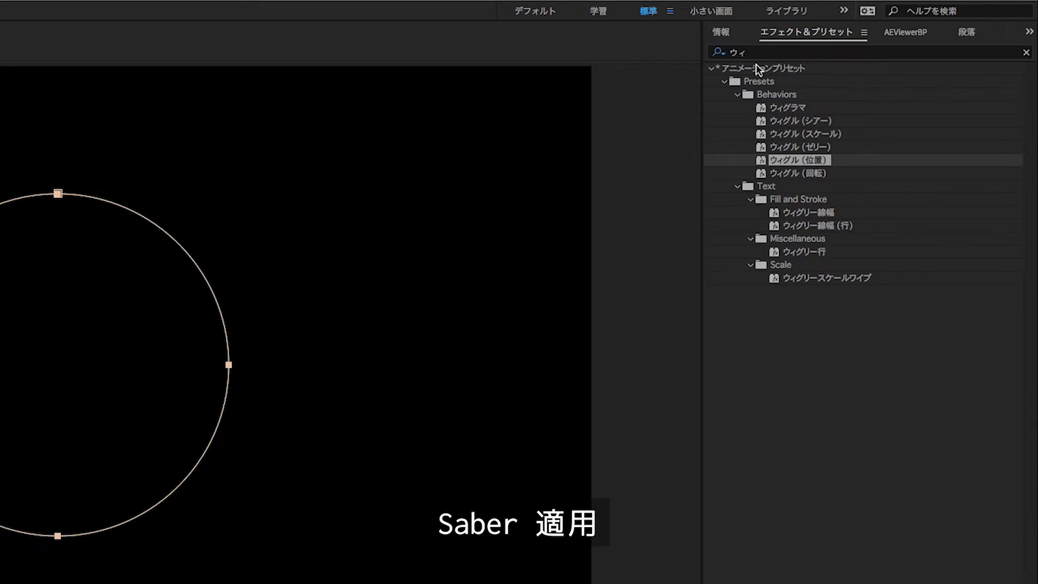
Apply the Saber effect to the Shockwave layer and set its Core Type to Layer Masks
drag(752, 52, 689, 55)
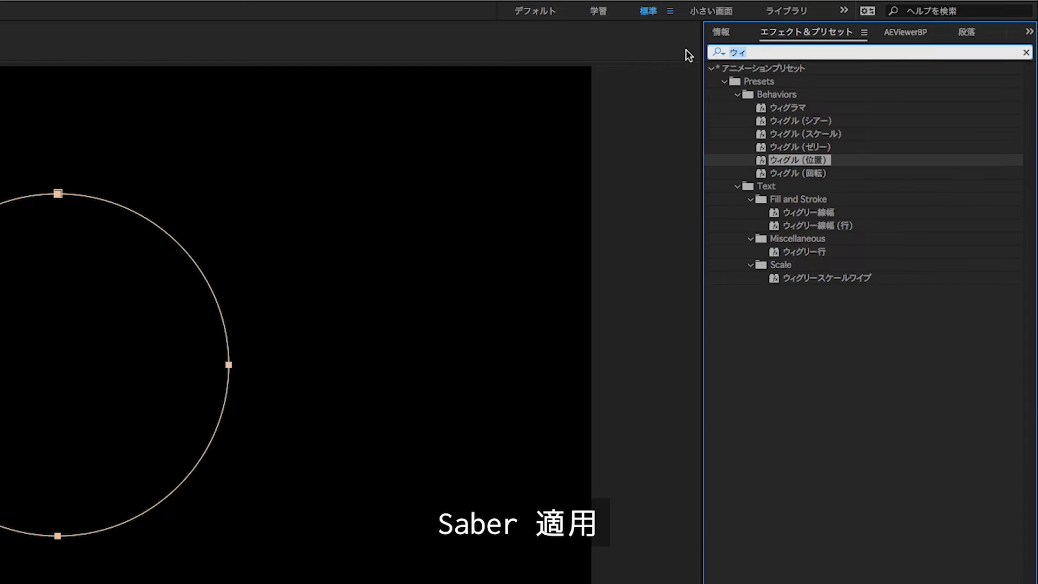
text(saber)
drag(756, 82, 91, 421)
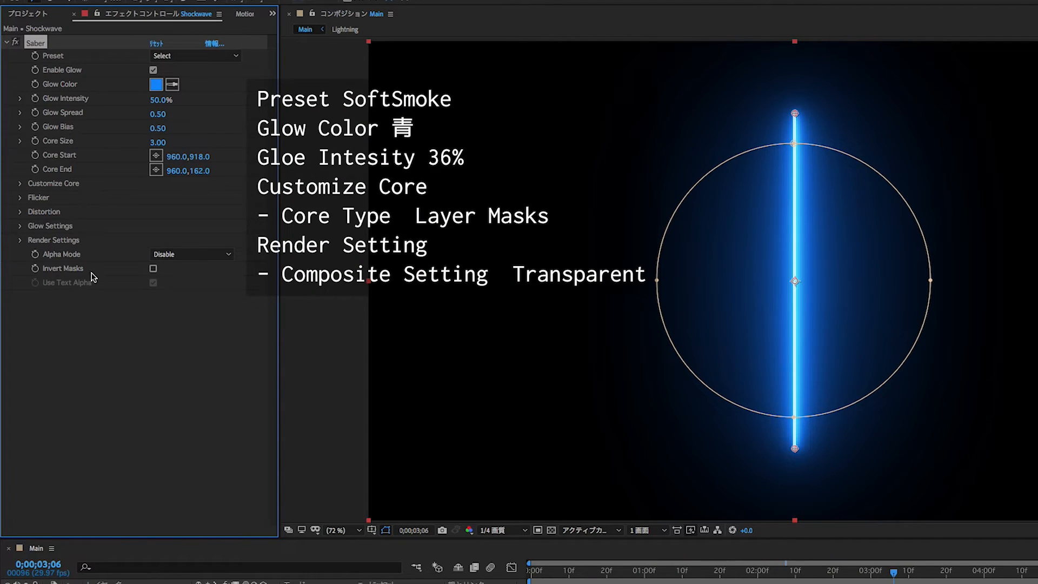
click(20, 184)
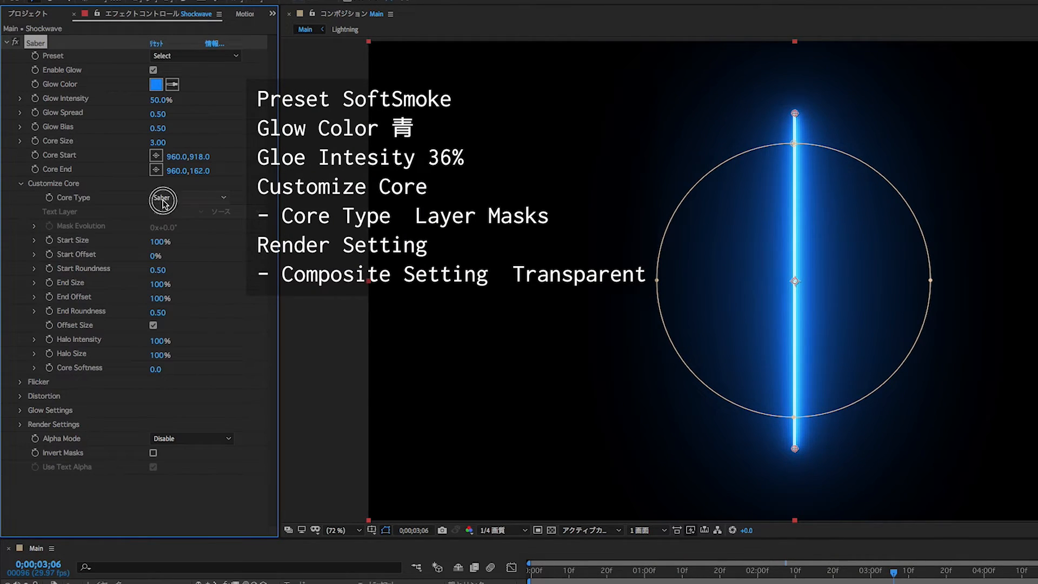
click(186, 197)
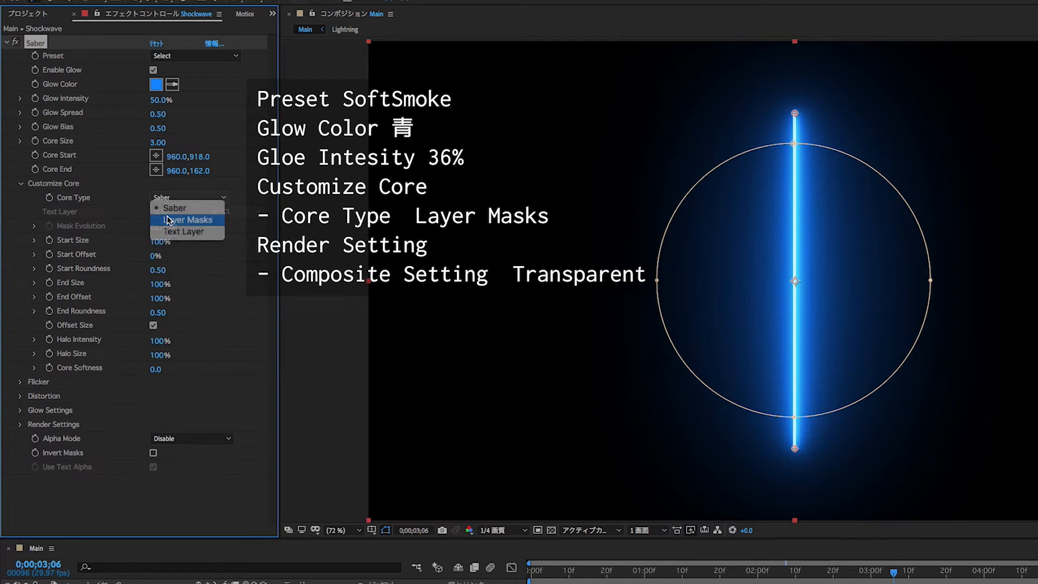
click(168, 219)
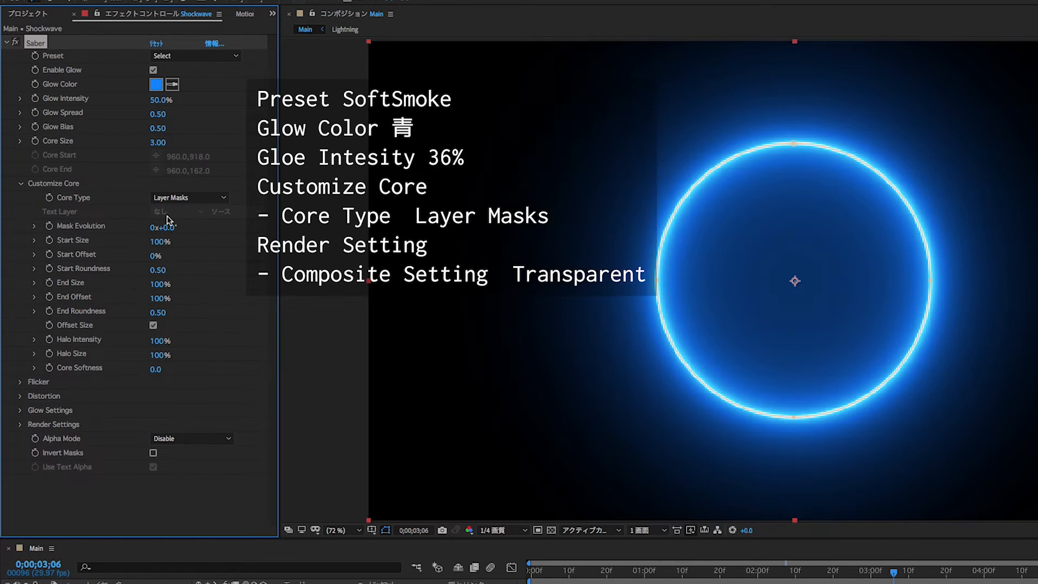
Choose the Soft Smoke preset for the Shockwave layer's Saber effect and set Glow Intensity to 40%
click(162, 56)
click(184, 499)
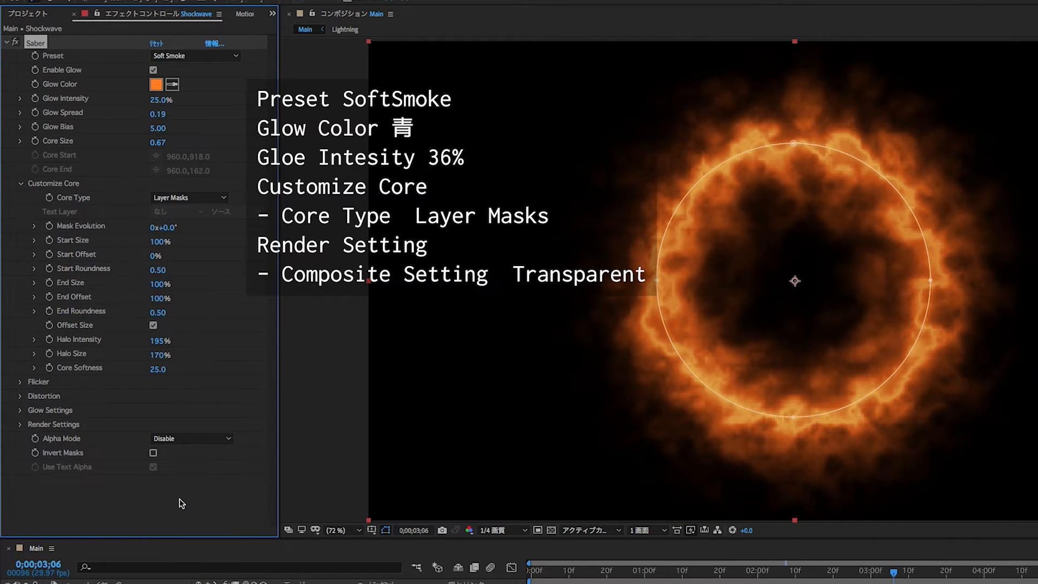
click(154, 101)
text(40)
key(Return)
Change the Saber Glow Color to a slightly muted cyan and lower Glow Intensity to 36%
click(156, 84)
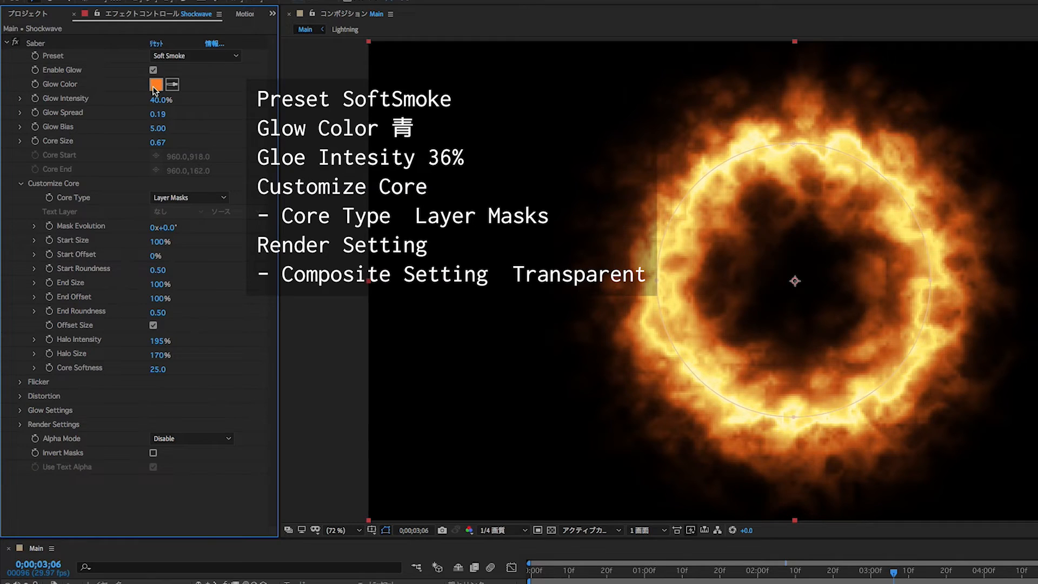
click(514, 308)
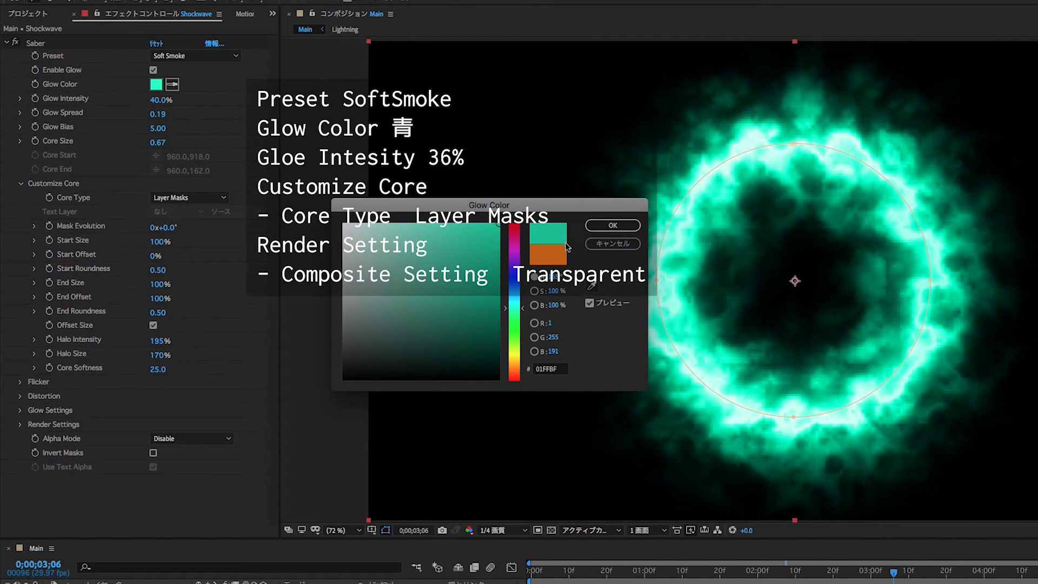
drag(513, 311, 512, 304)
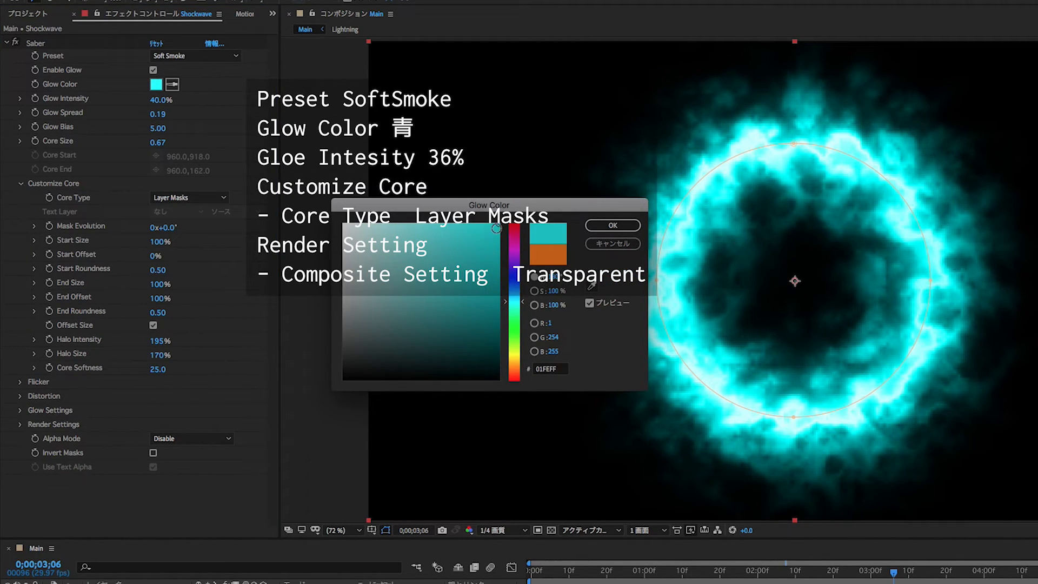
mouse_move(496, 228)
mouse_down()
mouse_move(493, 260)
mouse_move(509, 232)
mouse_move(510, 248)
mouse_up()
click(610, 225)
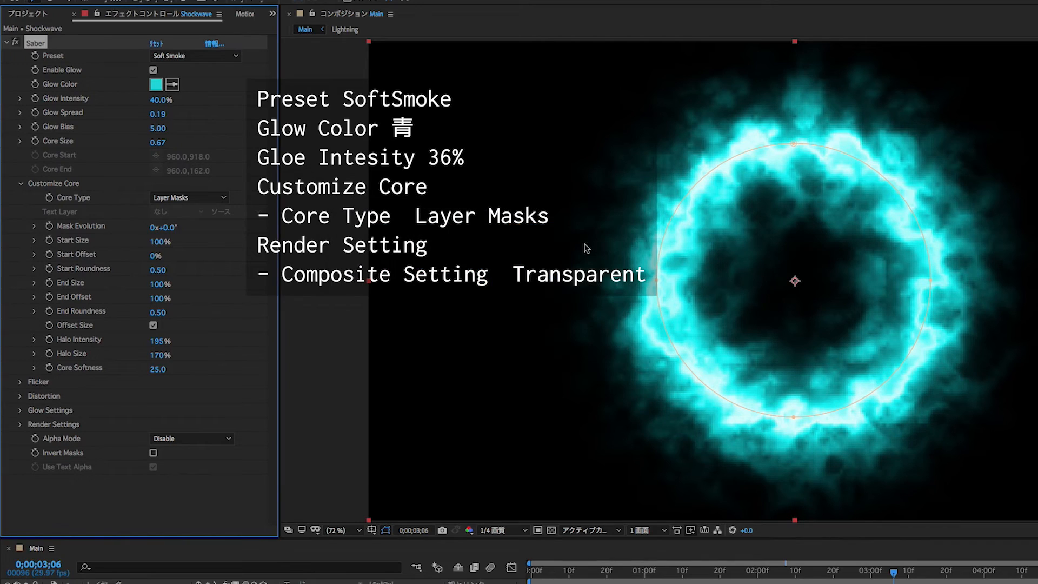
drag(159, 98, 159, 102)
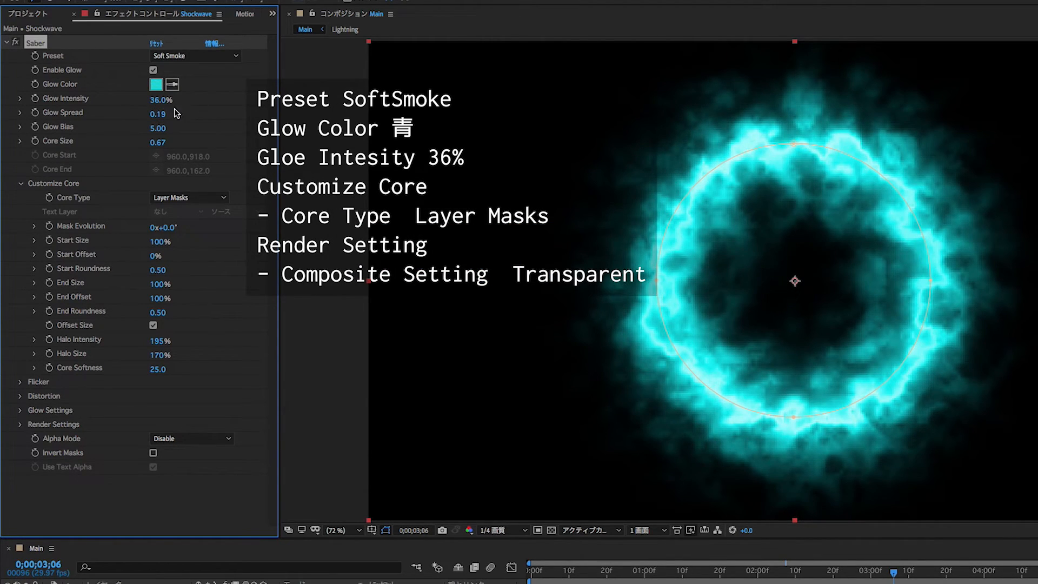
Set Saber's Composite Settings to Transparent and the Shockwave layer's blending mode to スクリーン
click(19, 425)
scroll(108, 427, down, 1)
scroll(196, 424, down, 1)
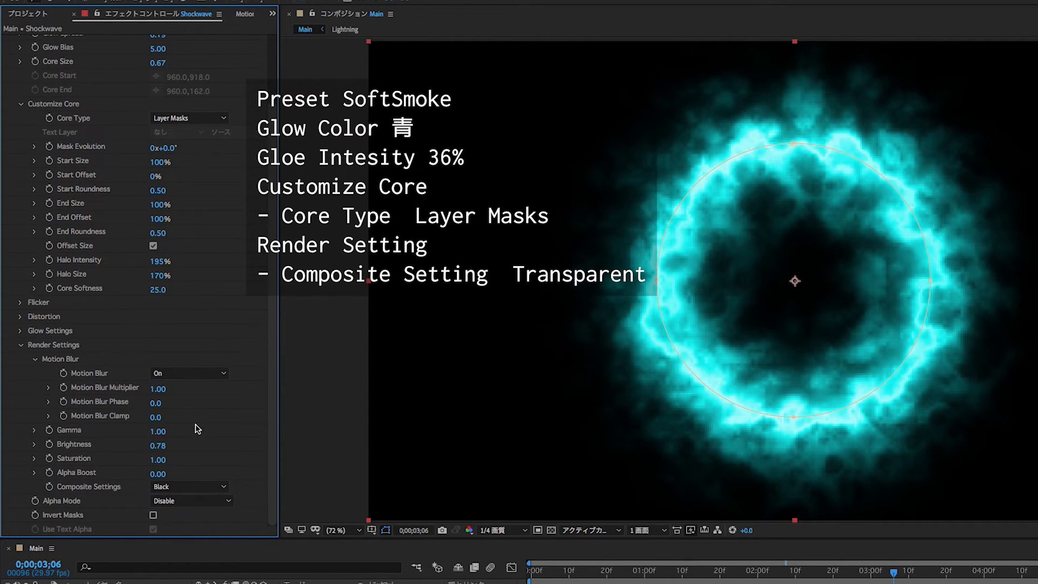
click(197, 487)
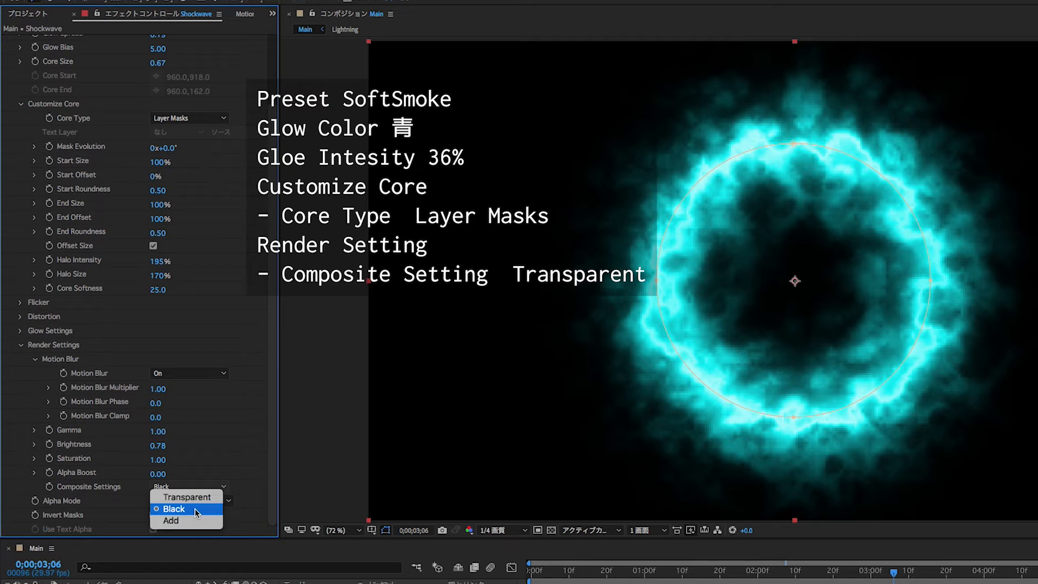
click(193, 496)
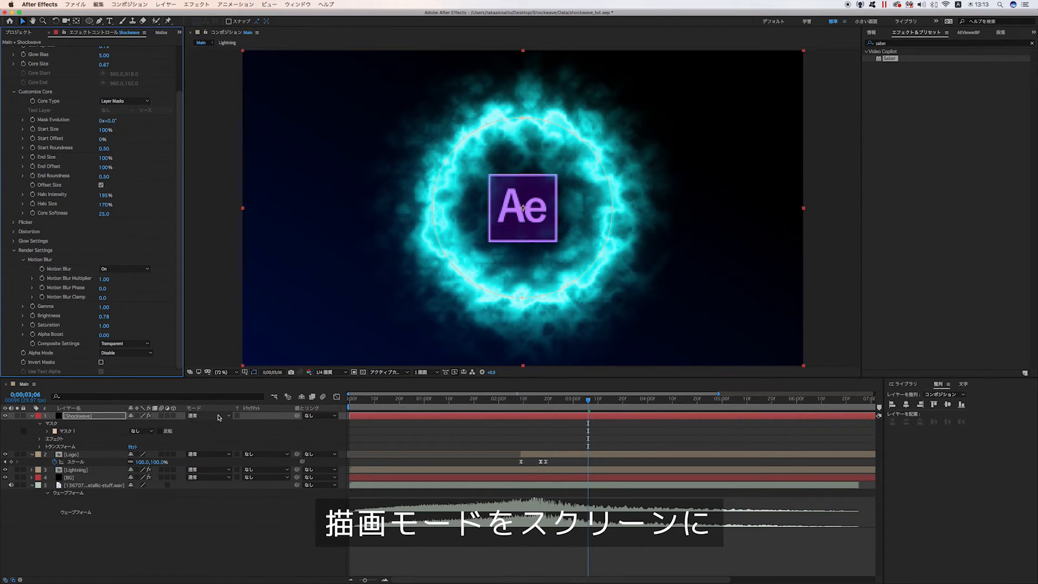
click(219, 416)
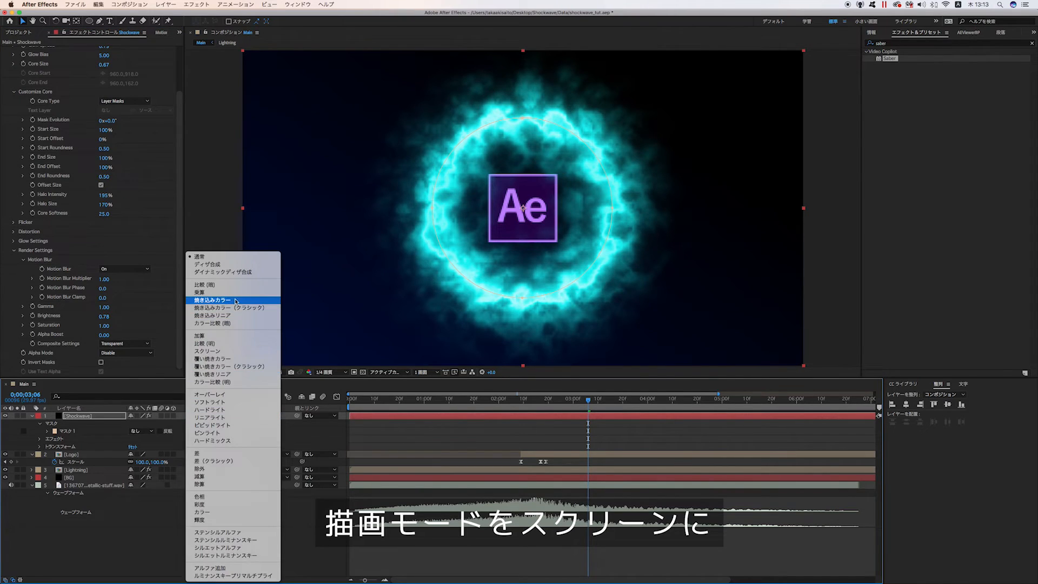
click(210, 351)
At 0;00;02;09, shrink the Shockwave's circular mask to a tiny circle around its centre and keyframe マスクパス
click(521, 399)
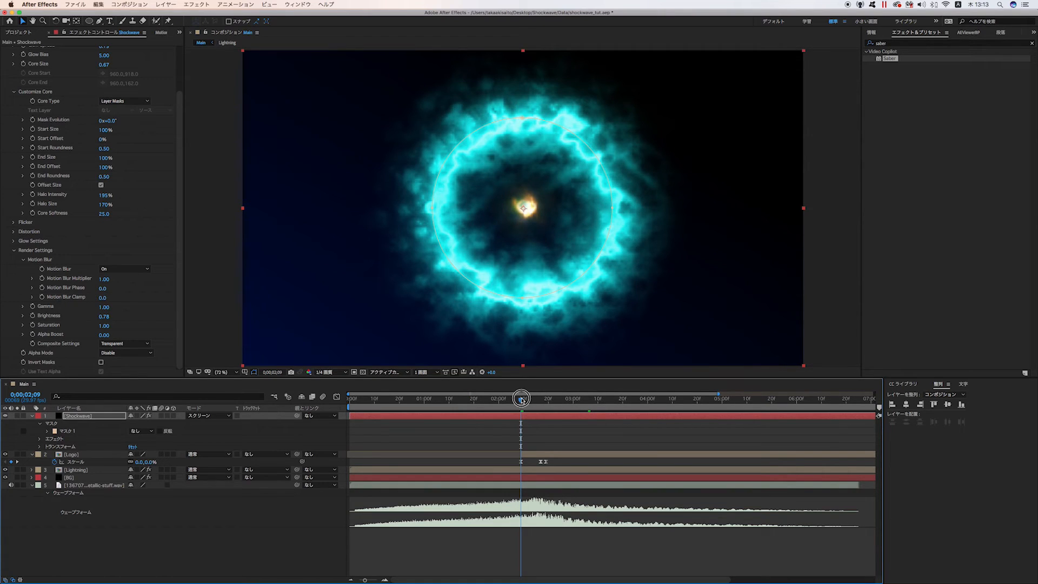
click(69, 429)
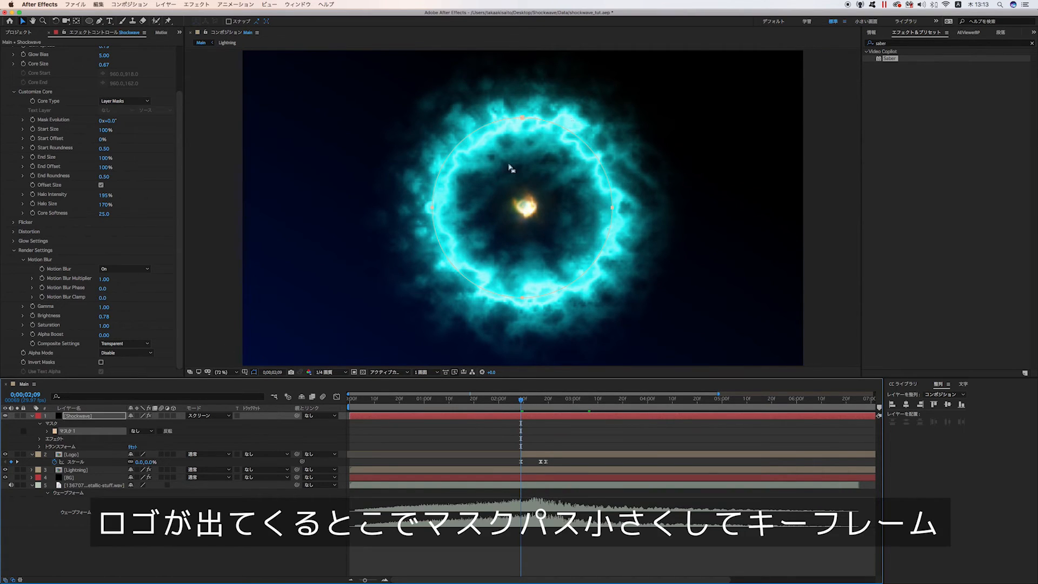
double_click(523, 118)
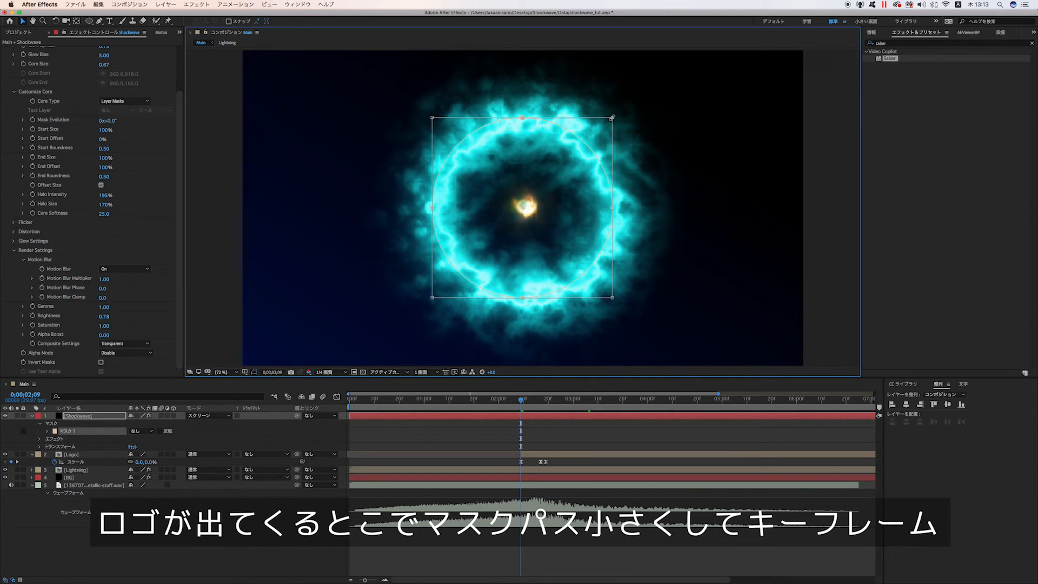
drag(611, 117, 531, 195)
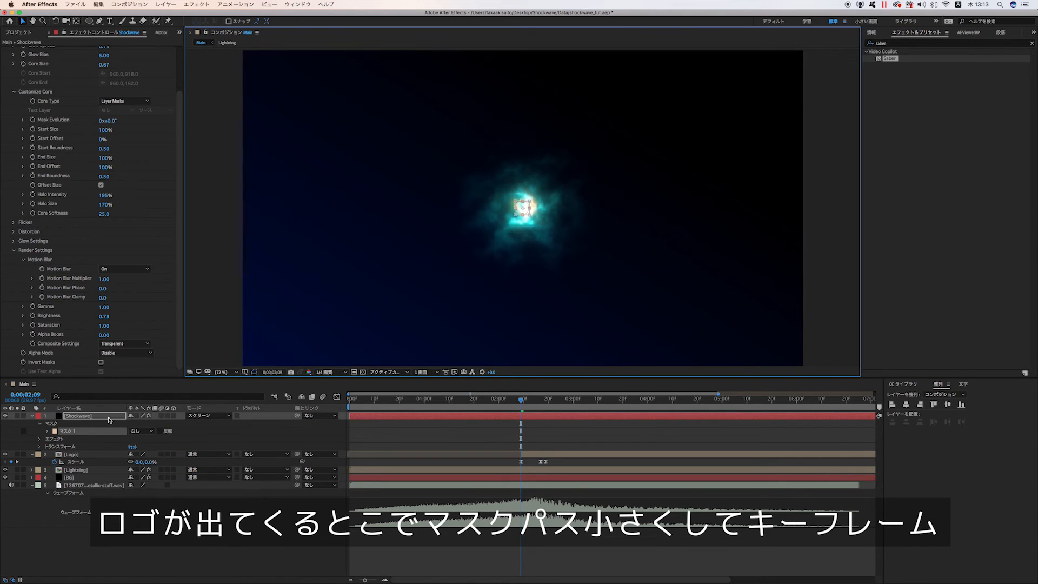
click(47, 431)
click(62, 438)
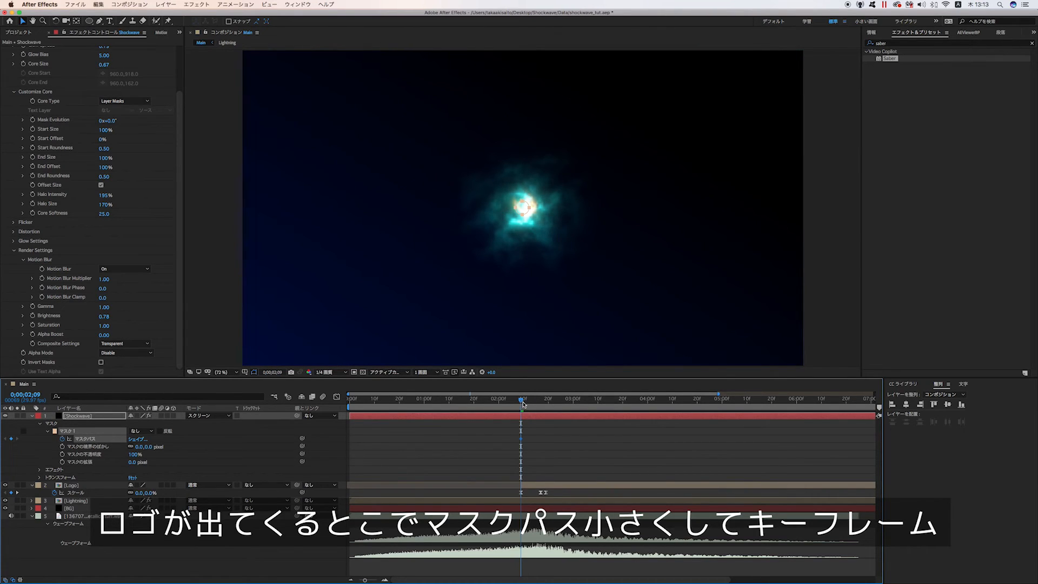
At 0;00;03;10, enlarge the circular mask from its centre until it lies completely outside the composition frame
drag(523, 403, 598, 403)
key(comma)
key(comma)
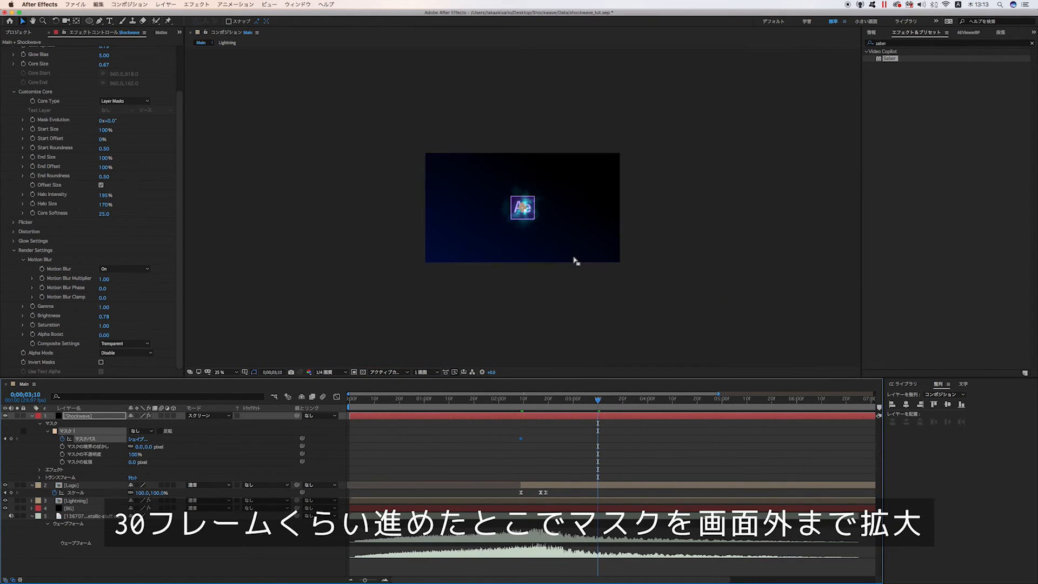
click(522, 207)
drag(522, 207, 772, 91)
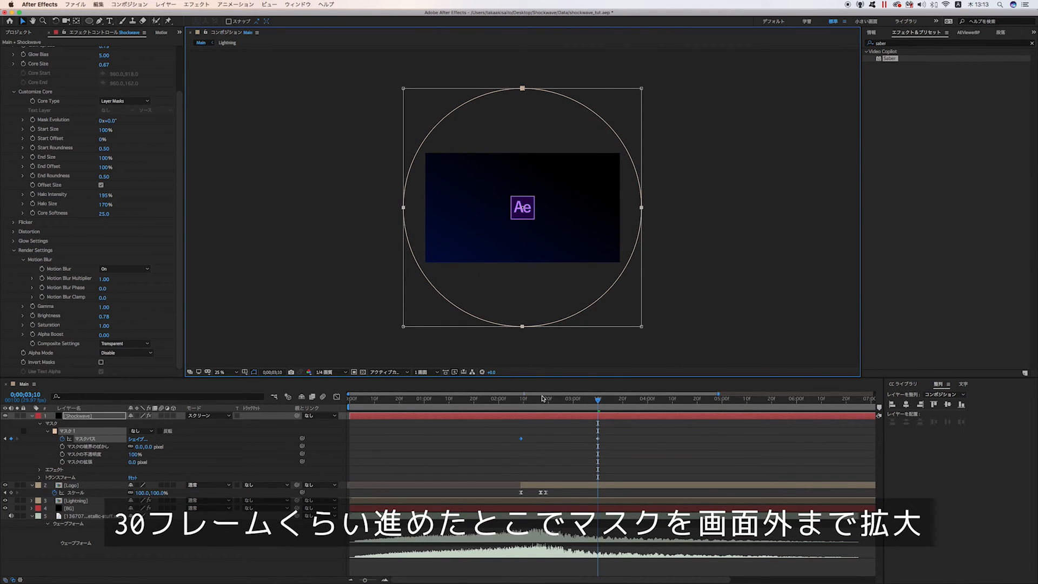
Apply イージーイーズ to the second mask path keyframe and reshape its speed graph for a fast start and slow finish
click(597, 438)
right_click(597, 439)
mouse_move(644, 532)
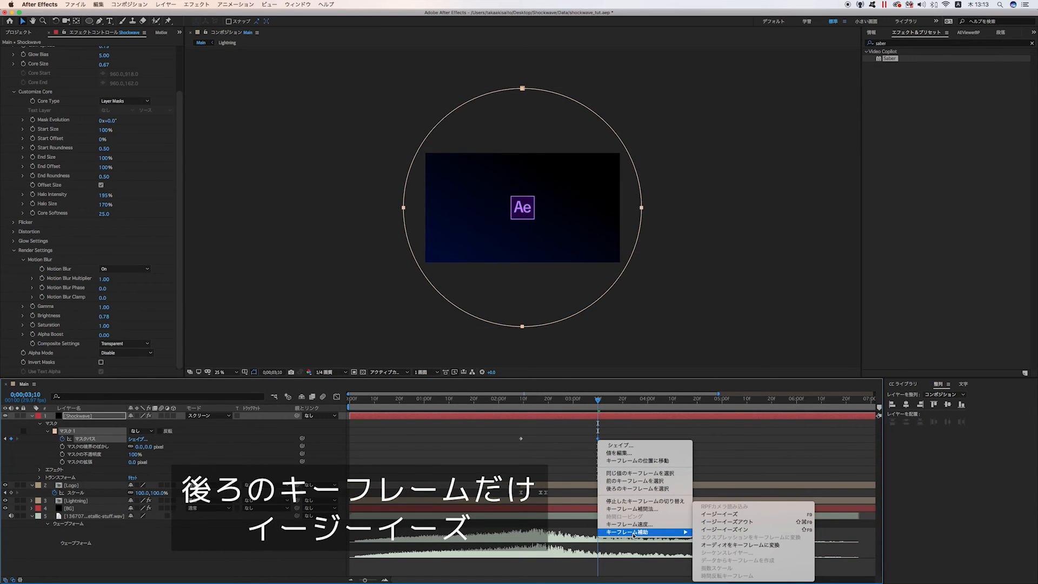
click(728, 515)
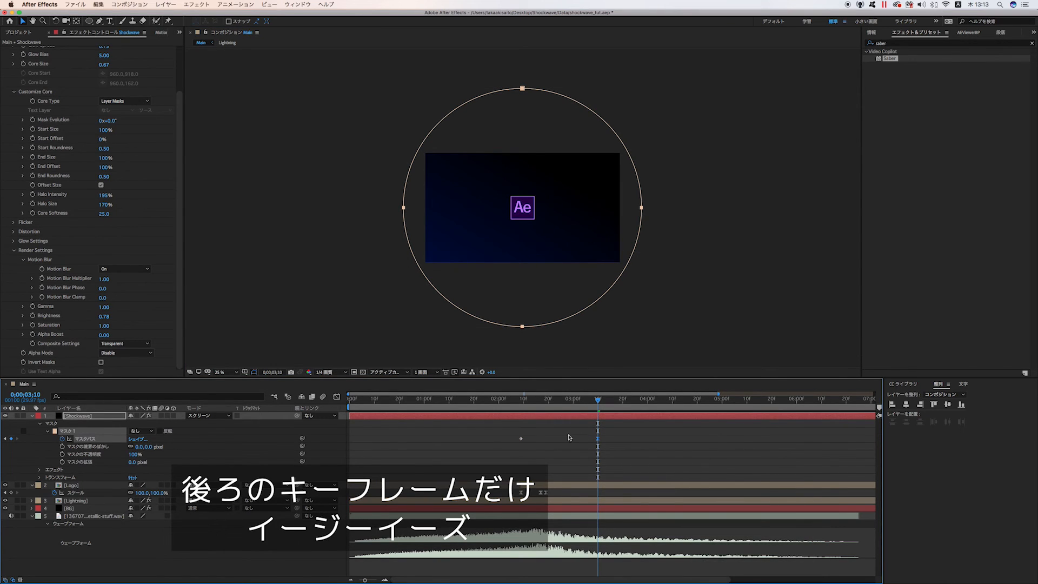
click(337, 398)
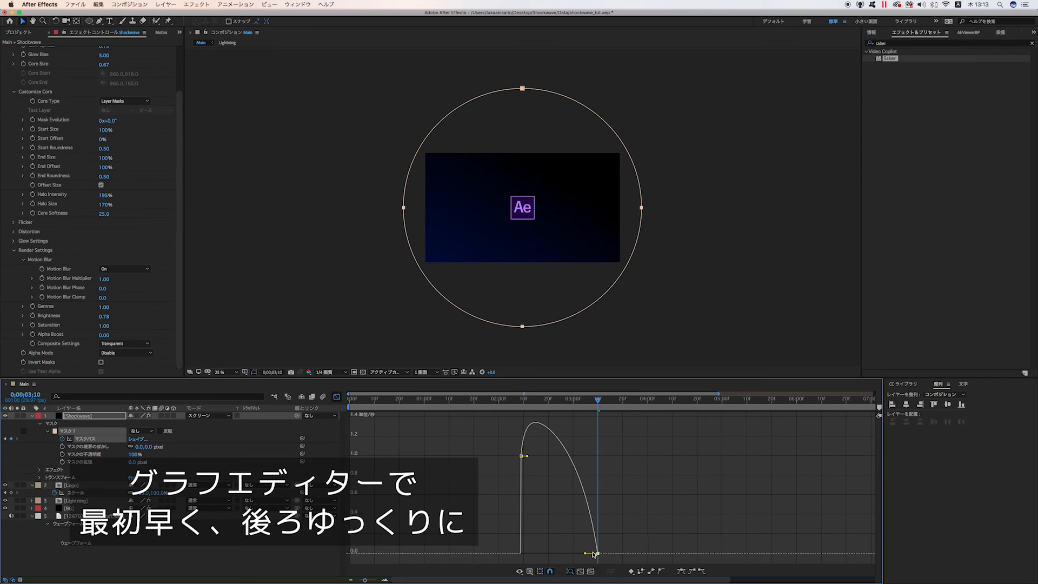
drag(585, 554, 569, 543)
Play back the shockwave expansion from 0;00;02;08 and return the timeline to the layer bar view
click(518, 403)
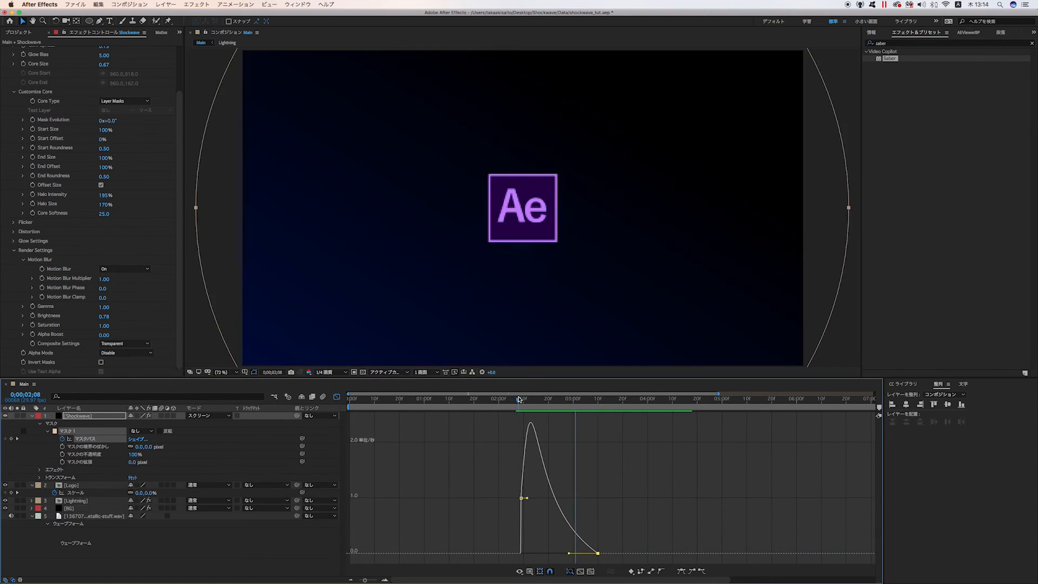
key(space)
key(space)
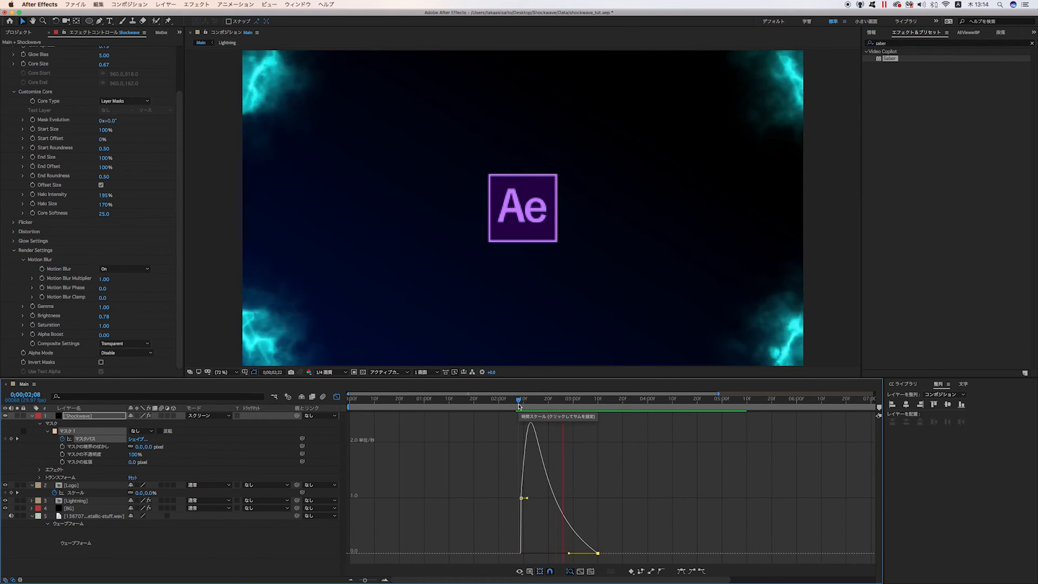
click(337, 398)
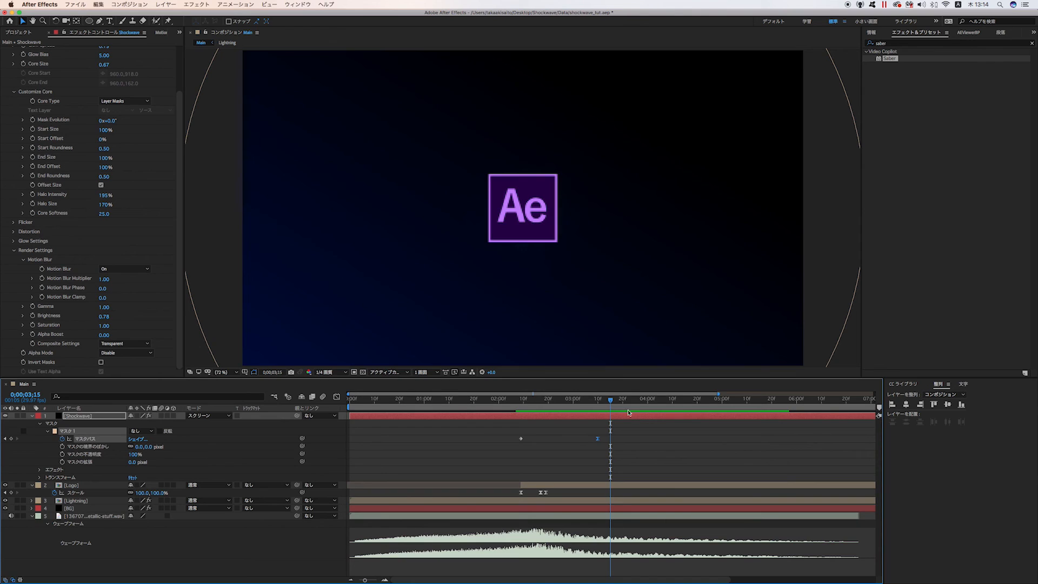
At 0;00;02;23, just before the wave leaves the frame, add a keyframe for Saber's Glow Spread at 0.19
click(608, 400)
drag(609, 403, 557, 403)
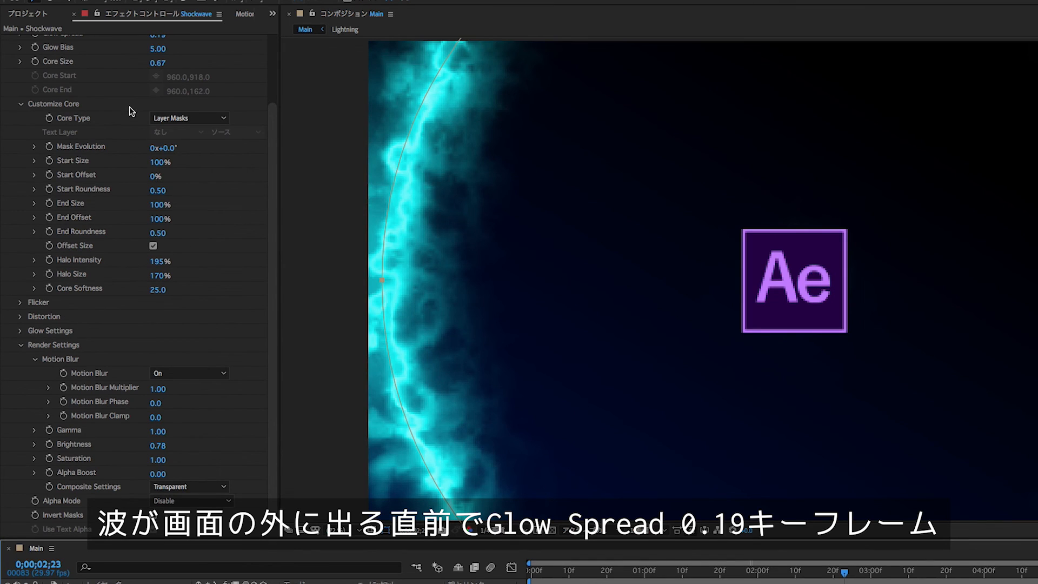
scroll(132, 116, up, 3)
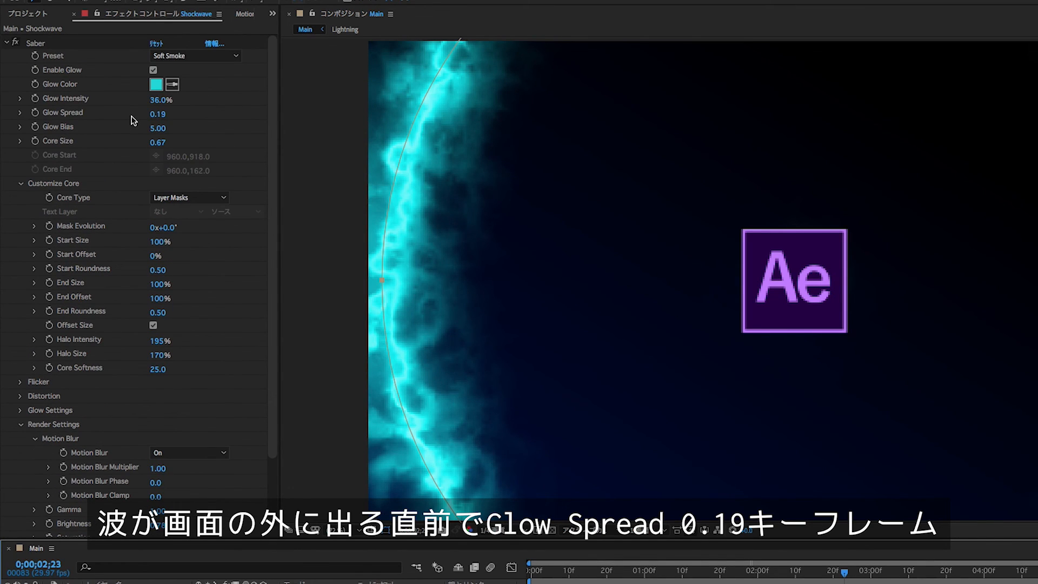
click(36, 114)
At 0;00;03;06, set Saber's Glow Spread to 2.00 as a second keyframe
drag(562, 403, 588, 403)
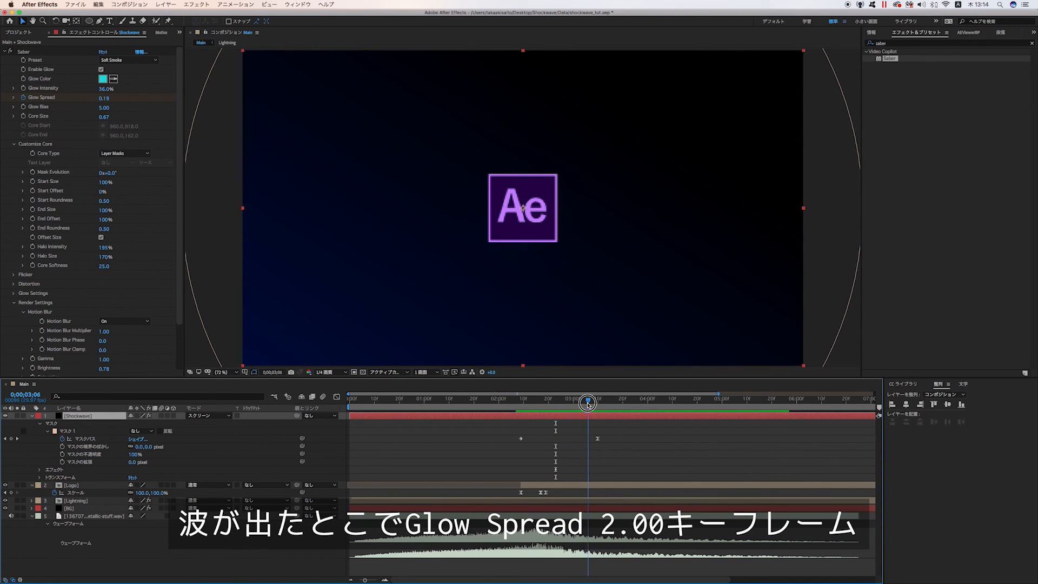
click(104, 99)
text(2)
key(Return)
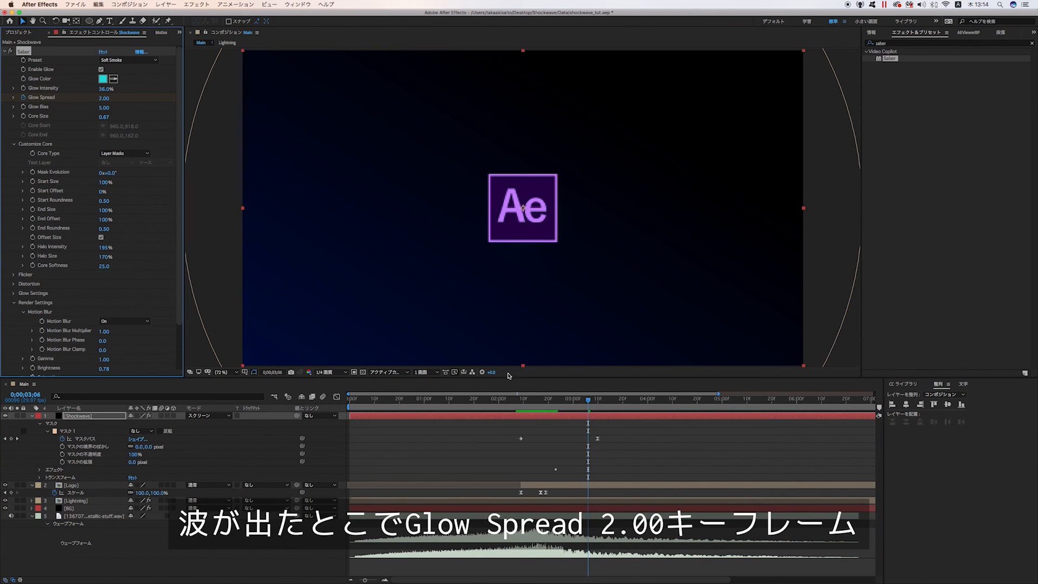
Play back the shockwave from 0;00;02;09 to check the Glow Spread animation
click(520, 403)
key(space)
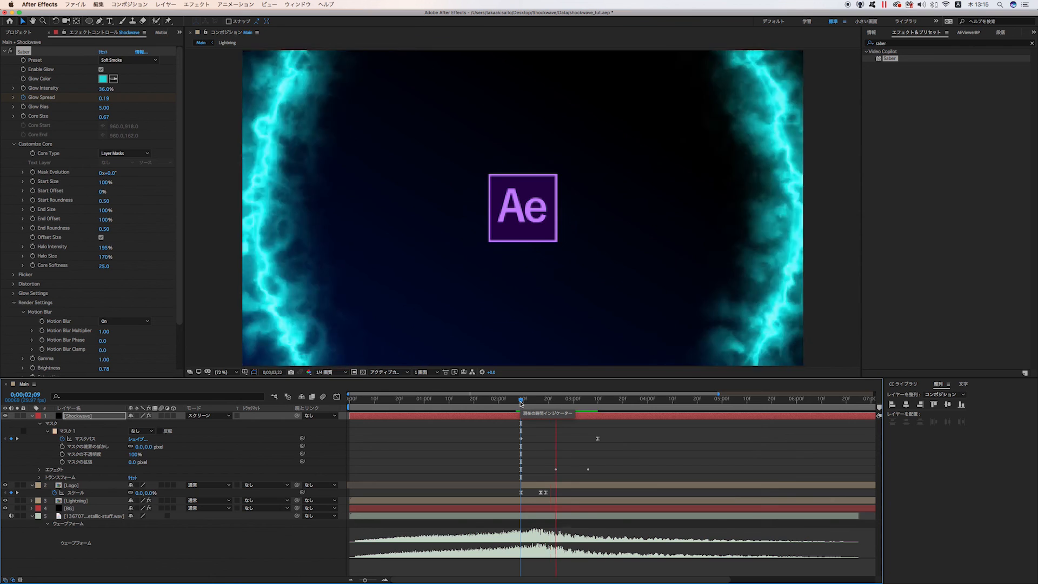
key(space)
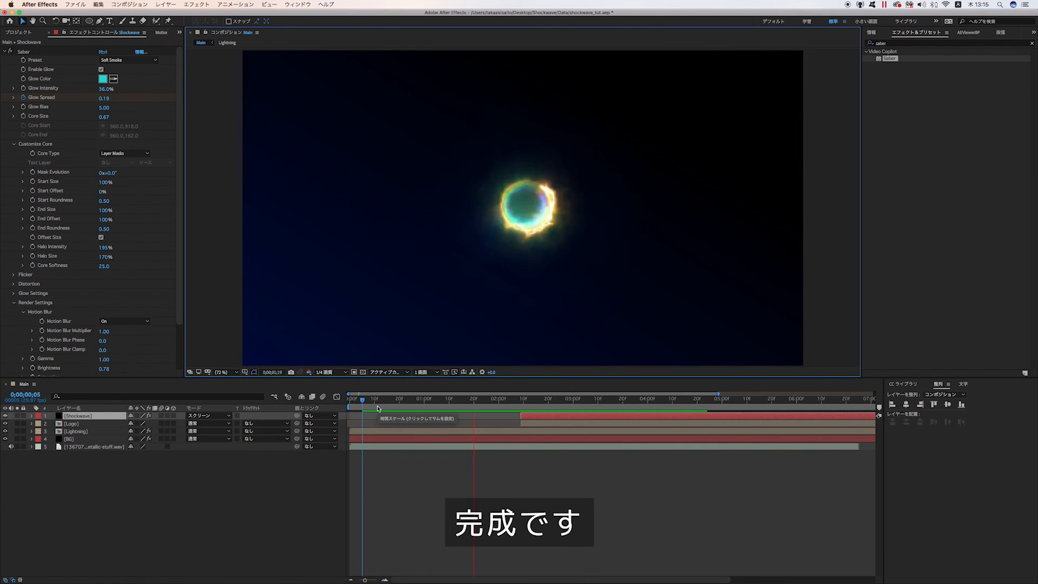